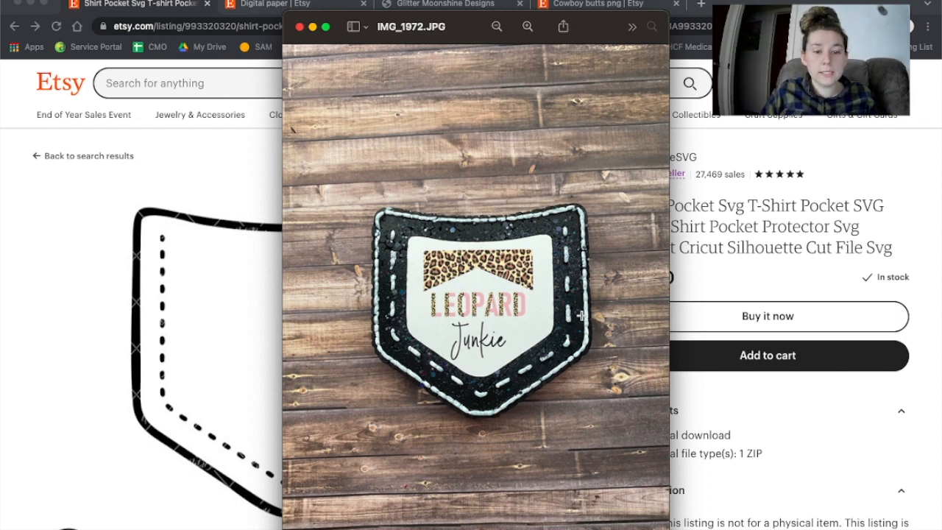
# Step: Close the IMG_1972.JPG pocket photo in Preview to return to the Etsy shirt pocket listing
pyautogui.click(300, 27)
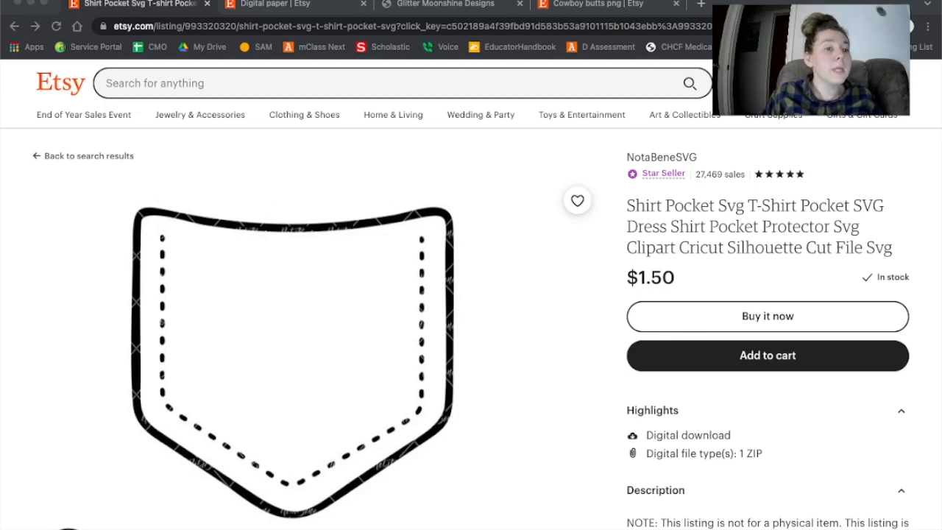
# Step: Switch to the 'Digital paper | Etsy' results and browse the pattern paper listings
pyautogui.click(280, 6)
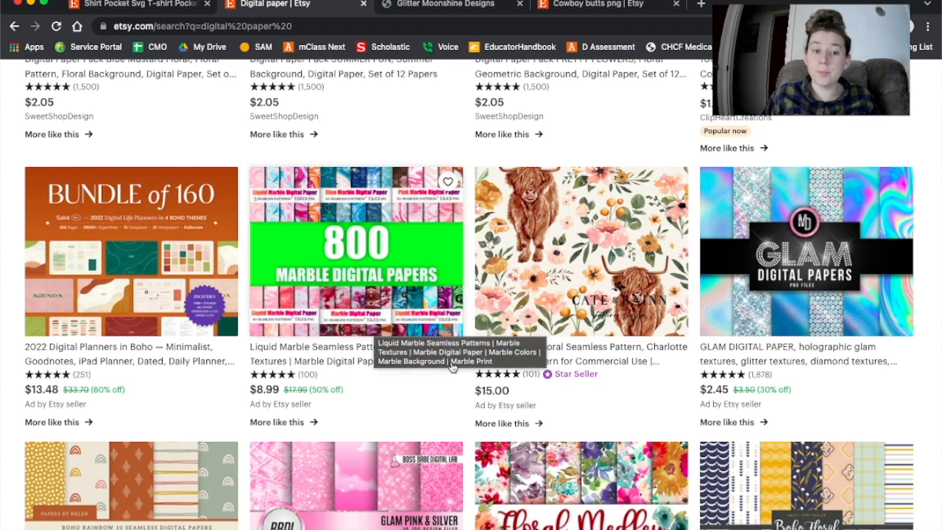
pyautogui.scroll(10, 376, 329)
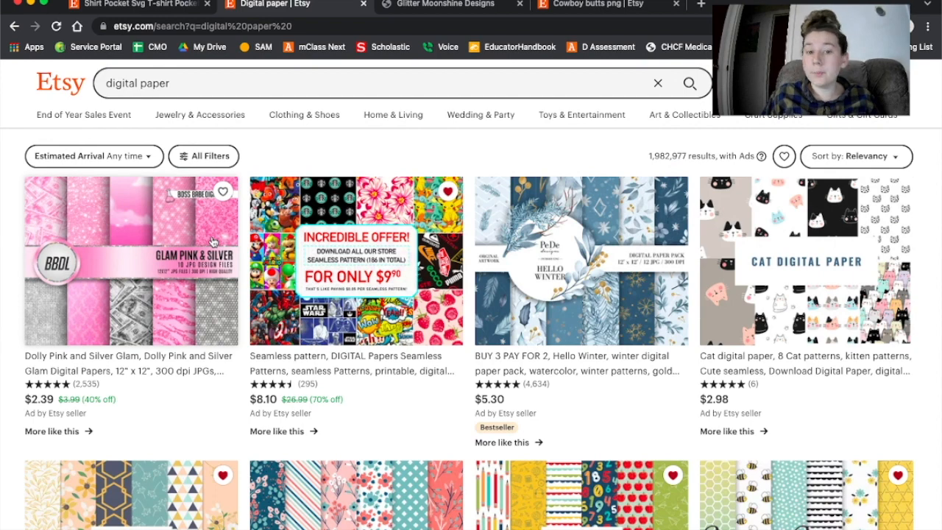
pyautogui.scroll(-3, 215, 370)
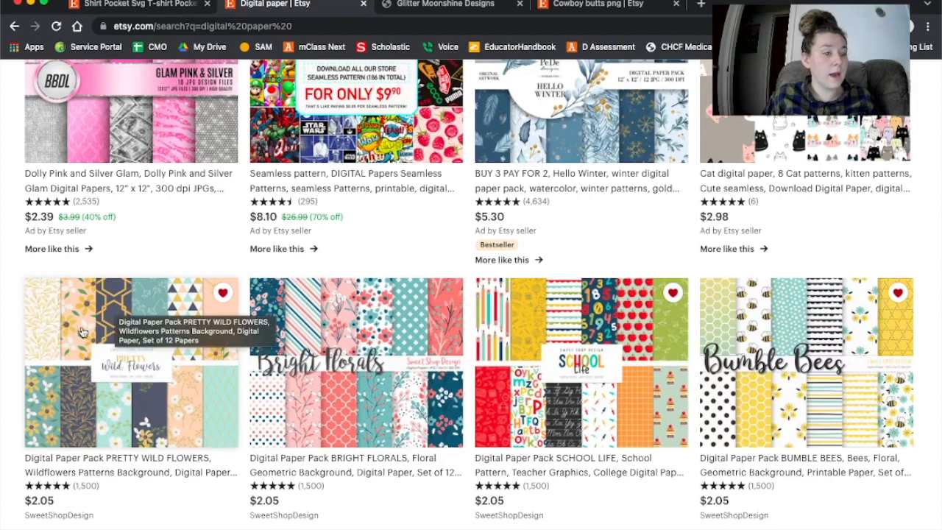
pyautogui.scroll(-9, 188, 419)
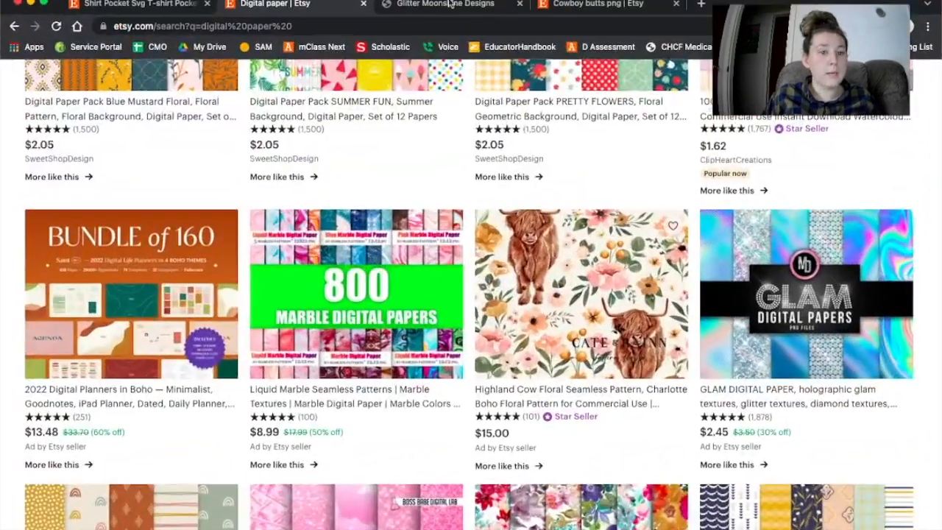
# Step: Open the Glitter Moonshine Designs Sublimation & Print Designs collection and browse its products
pyautogui.click(450, 3)
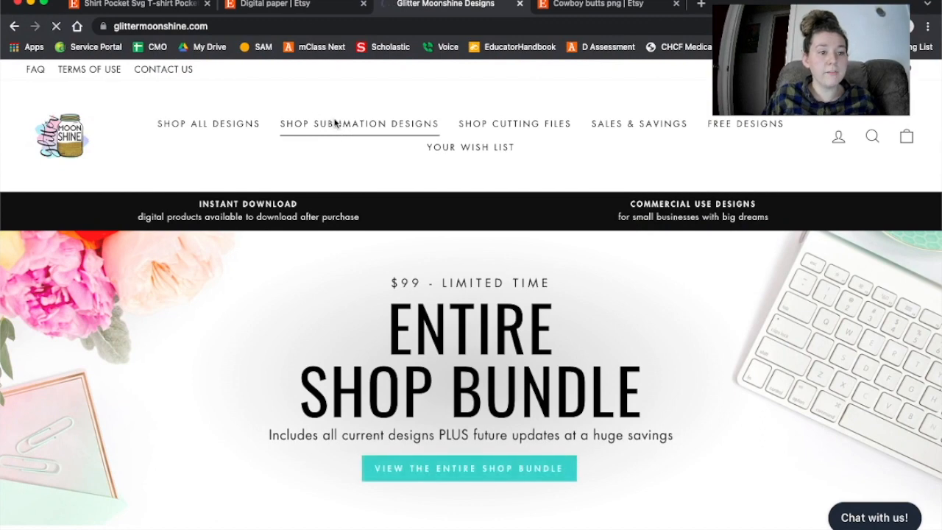
pyautogui.click(335, 123)
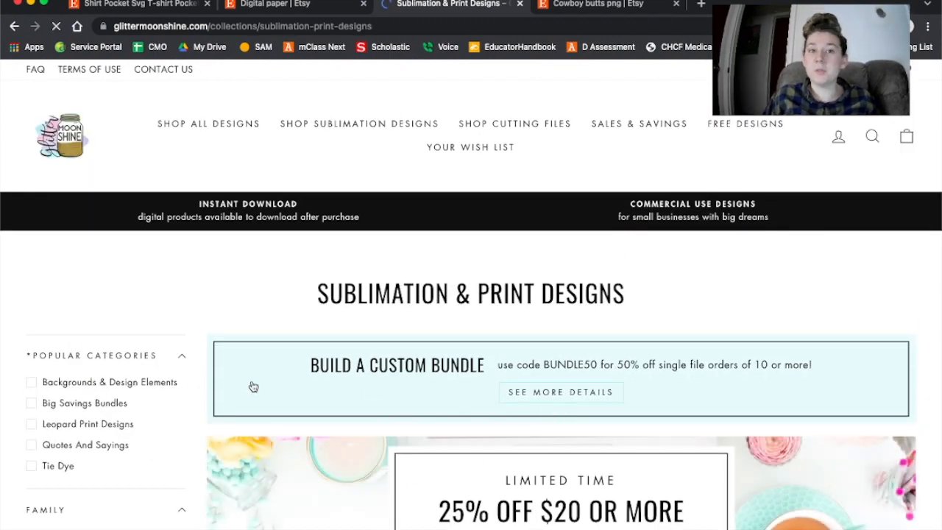
pyautogui.scroll(-7, 419, 390)
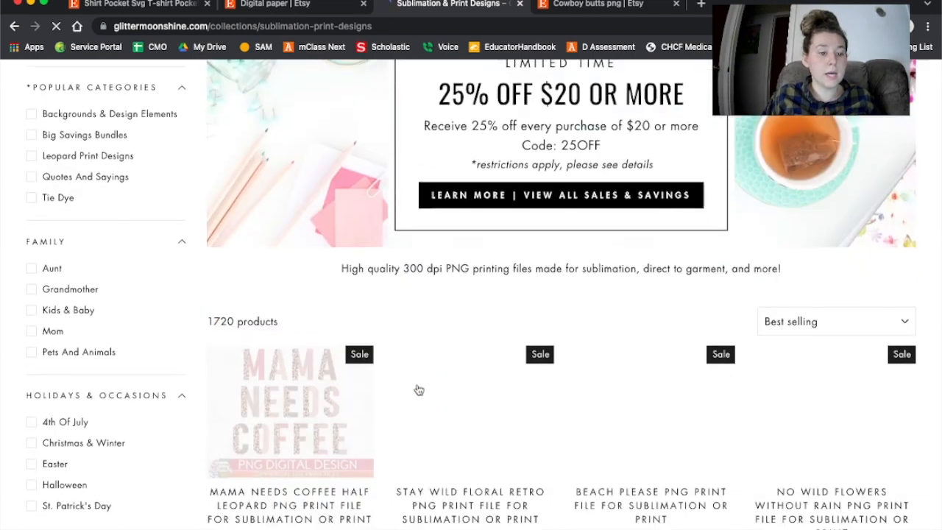
pyautogui.scroll(-2, 419, 391)
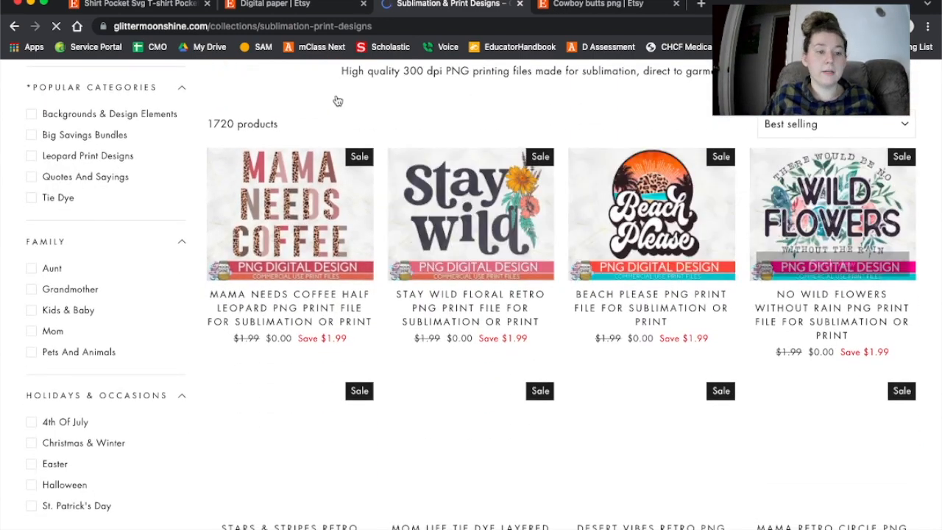
# Step: Switch to the 'Cowboy butts png | Etsy' search results and start scrolling them
pyautogui.moveTo(675, 525)
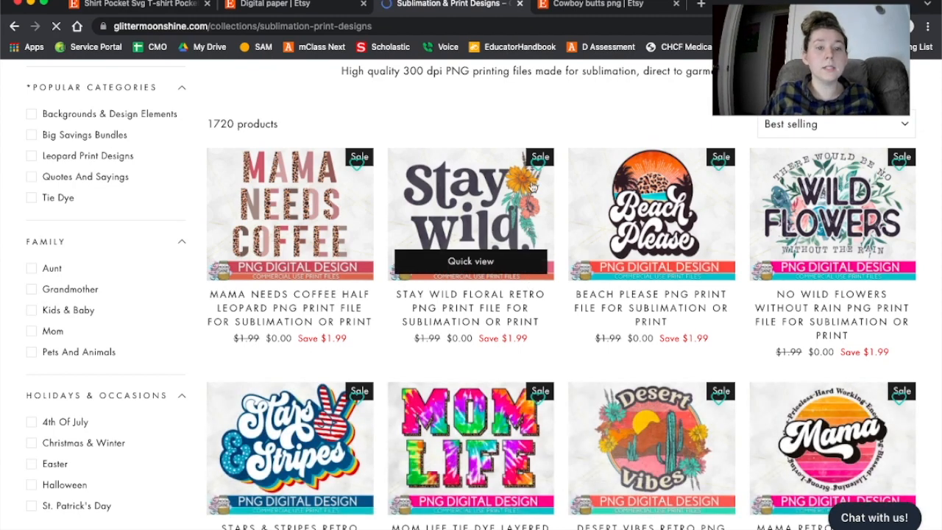
pyautogui.click(582, 7)
pyautogui.scroll(-1, 471, 356)
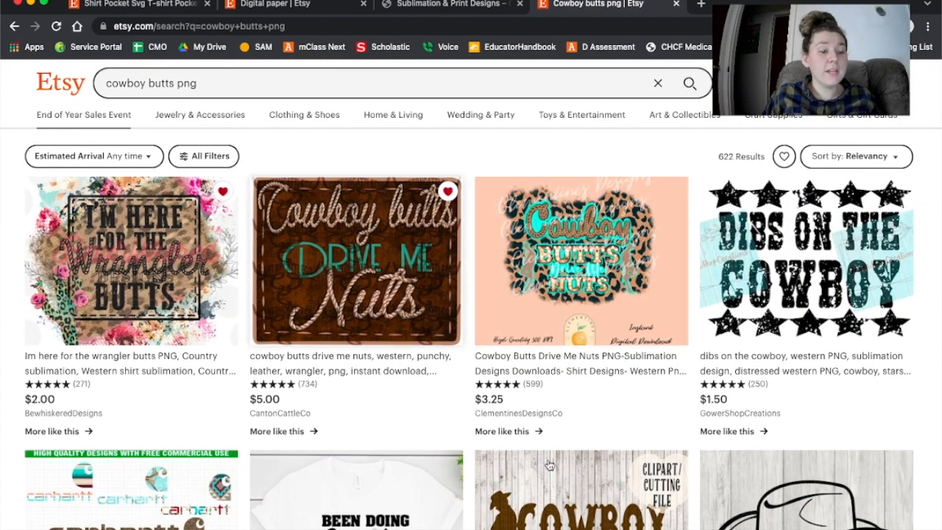
# Step: Scroll further through the 622 cowboy butts png results on Etsy
pyautogui.scroll(-3, 332, 309)
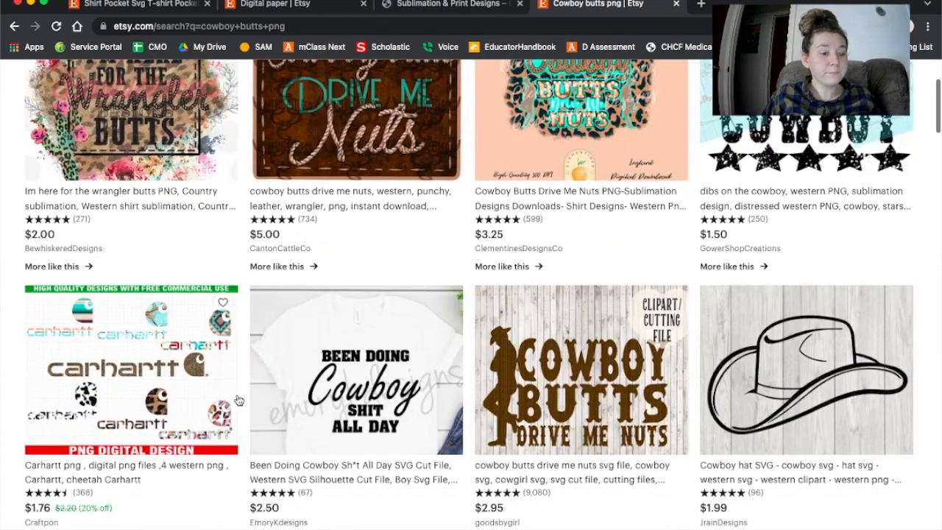
pyautogui.scroll(-2, 238, 398)
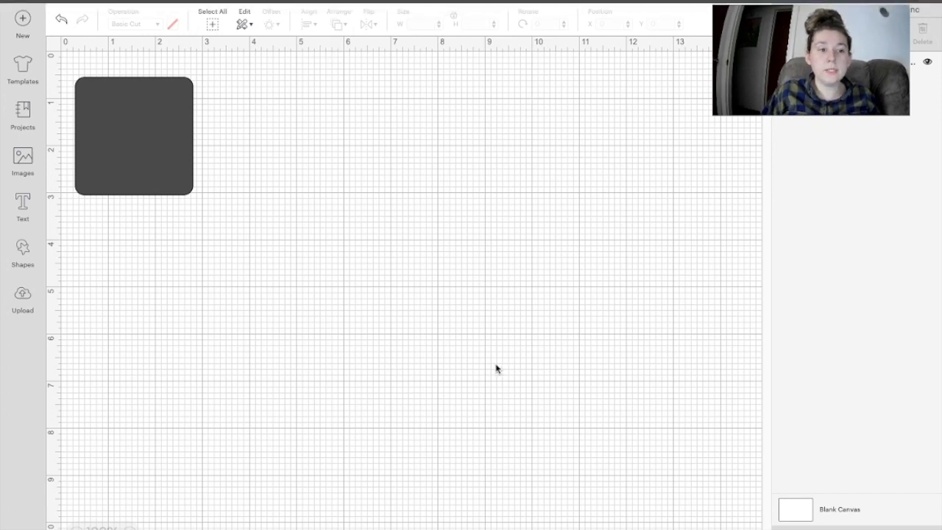
# Step: Confirm the rounded square is 2.5 by 2.5 inches, then bring up the Upload page
pyautogui.click(137, 133)
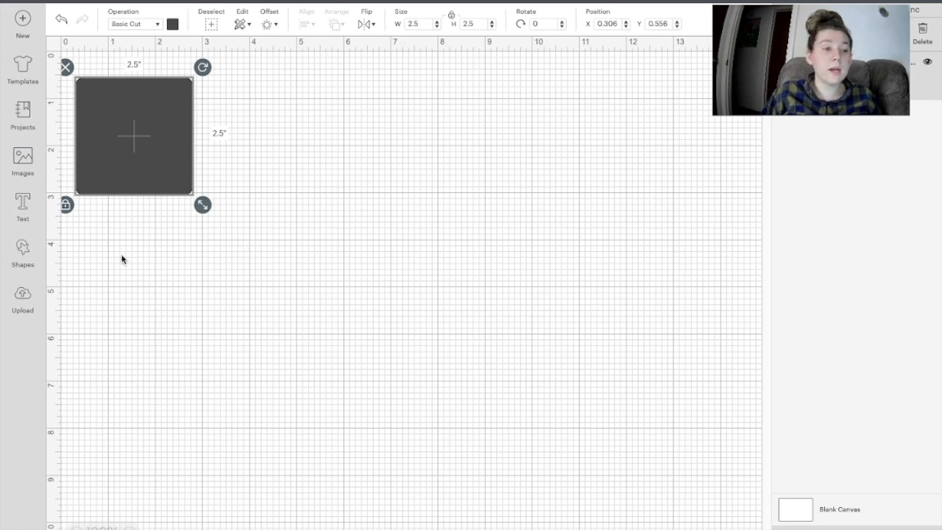
pyautogui.click(162, 341)
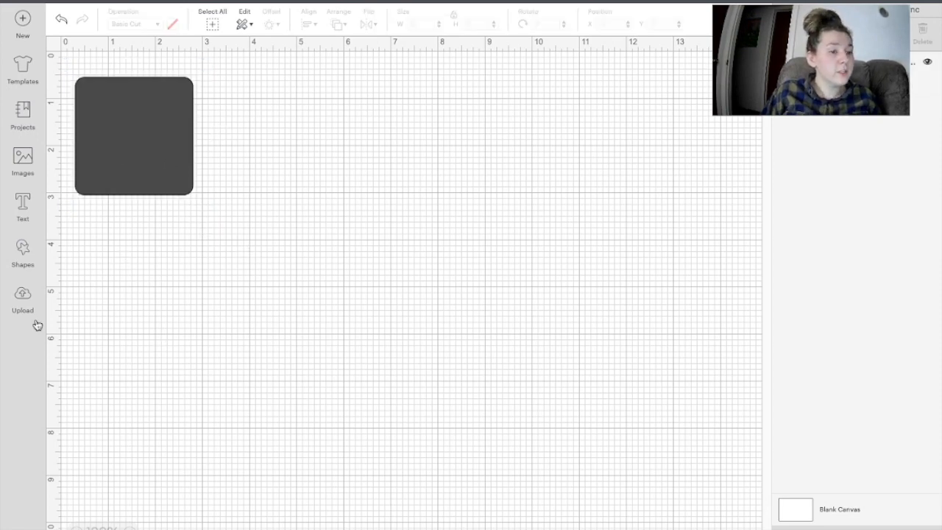
pyautogui.click(17, 303)
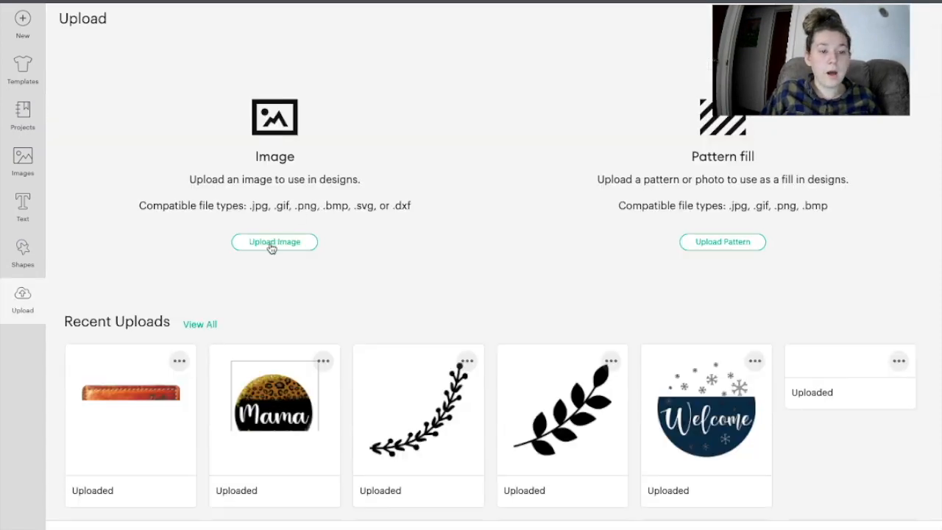
# Step: Upload Downloads/Pocket1/Pocket1.svg and insert it onto the canvas
pyautogui.click(268, 251)
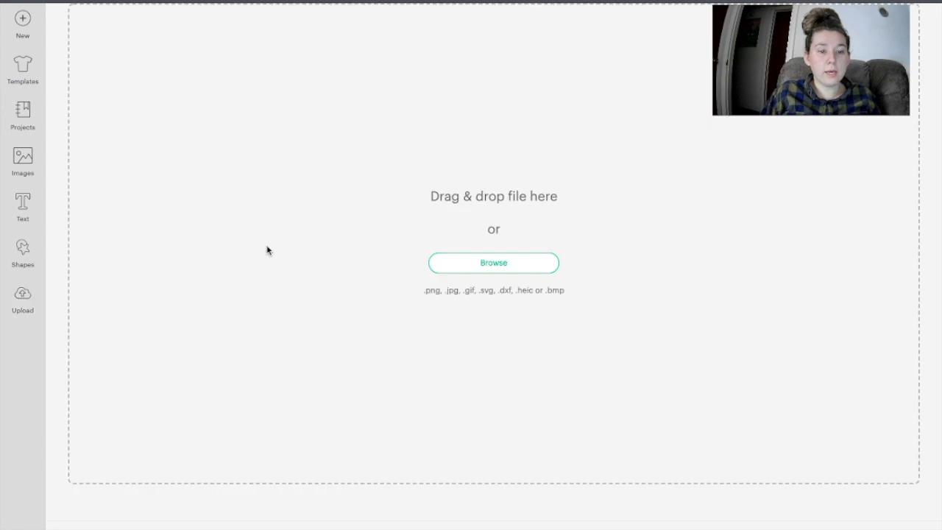
pyautogui.click(499, 264)
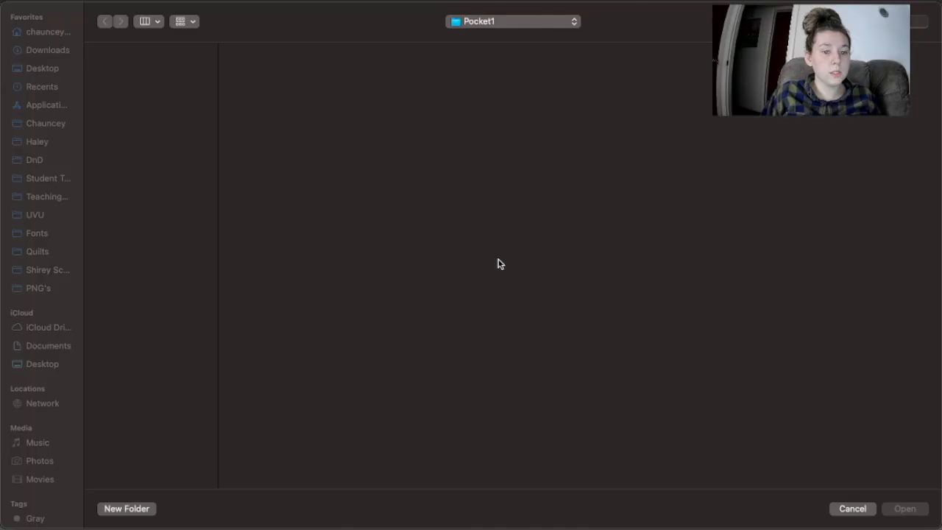
pyautogui.click(35, 53)
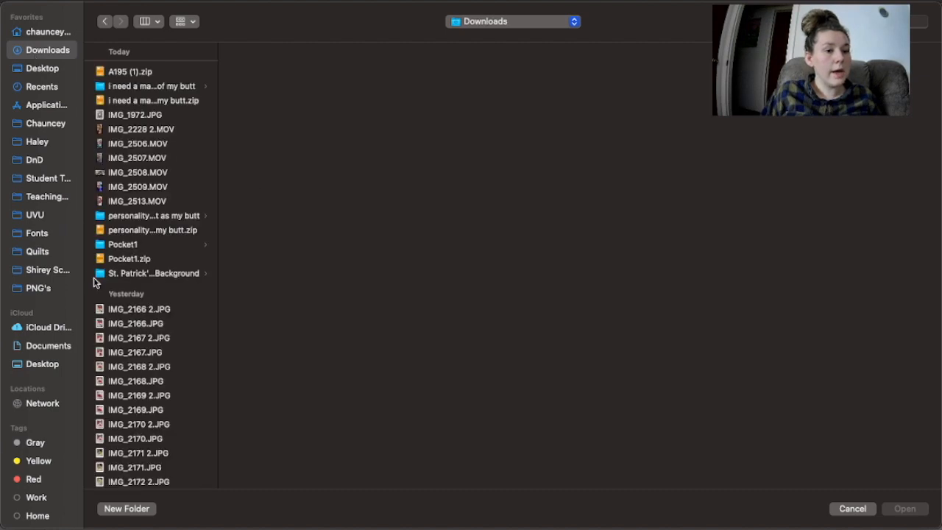
pyautogui.click(127, 246)
pyautogui.click(278, 104)
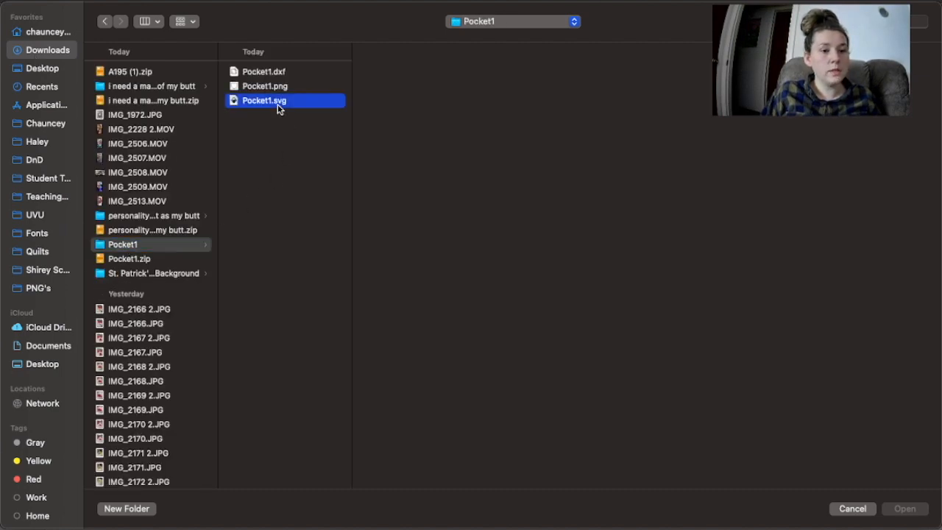
pyautogui.click(900, 508)
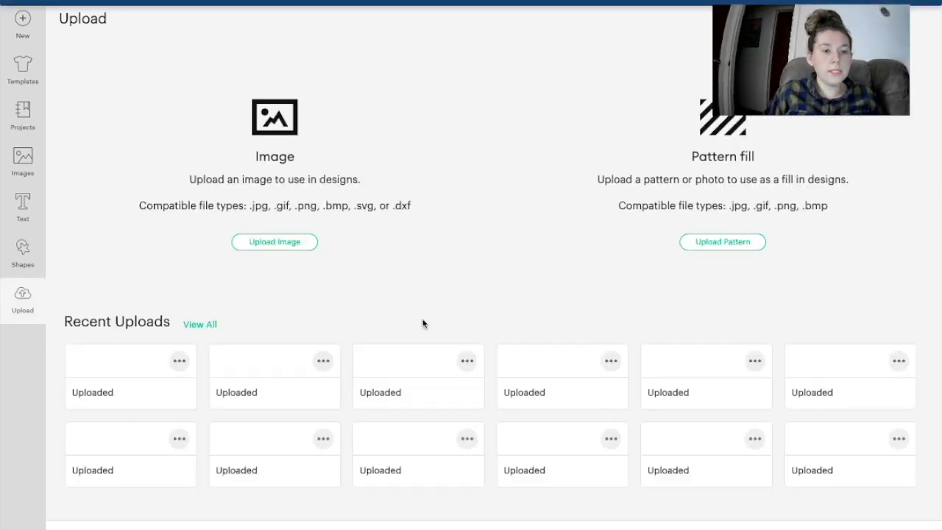
pyautogui.click(147, 440)
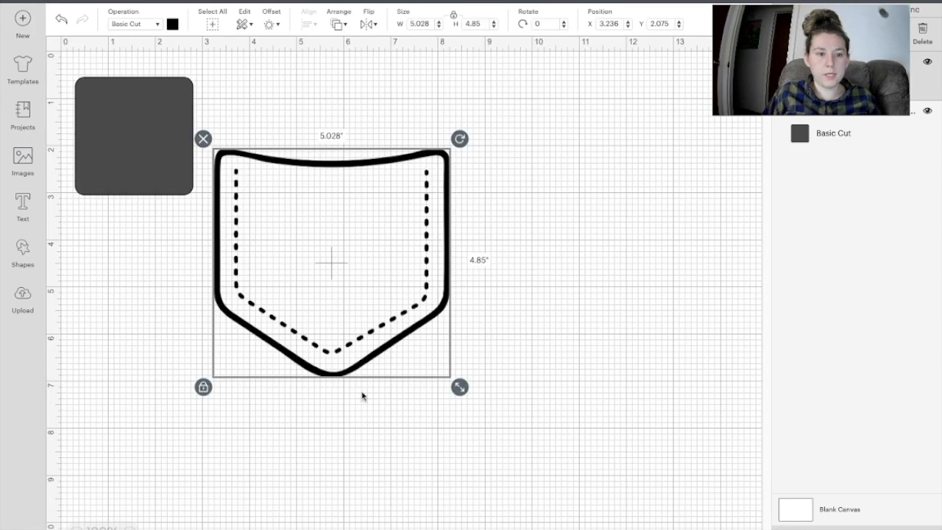
# Step: Move the pocket beside the square and shrink it to about 3.2 by 3.1 inches
pyautogui.moveTo(341, 303); pyautogui.dragTo(400, 286)
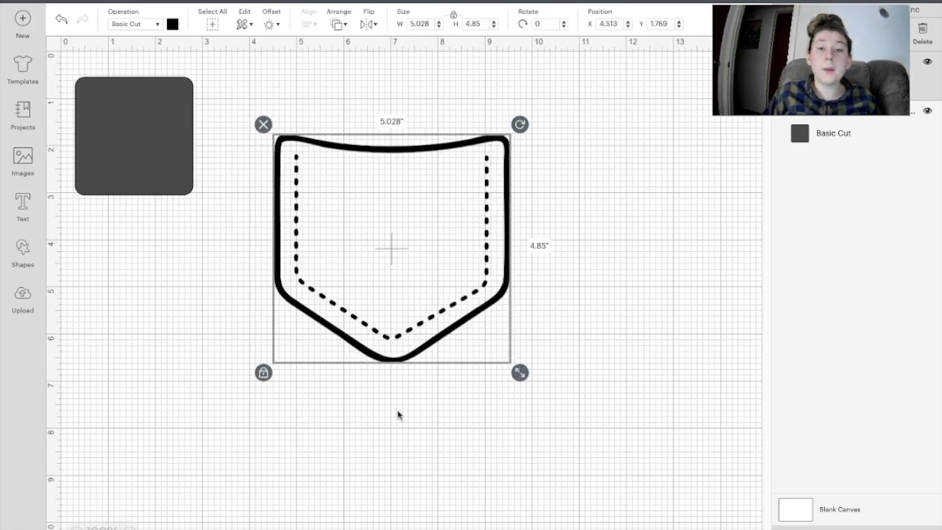
pyautogui.moveTo(524, 379); pyautogui.dragTo(437, 271)
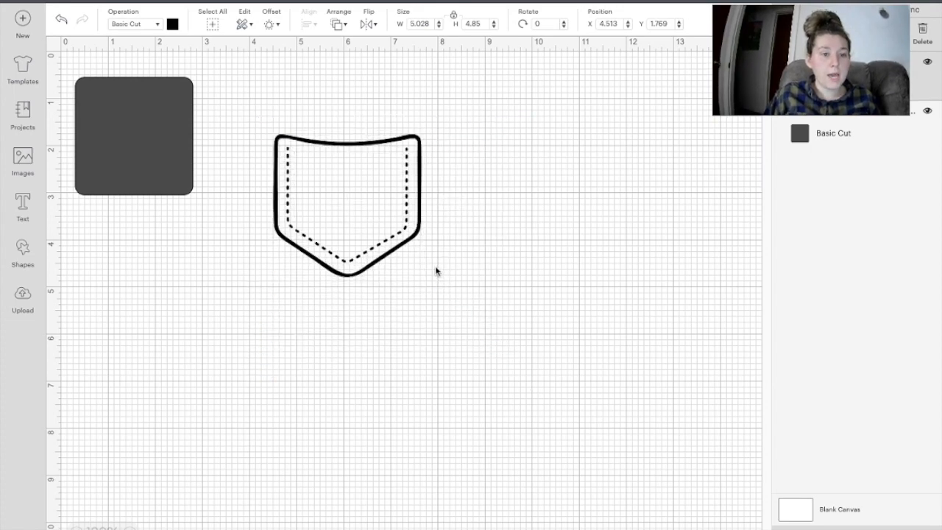
pyautogui.hotkey('ctrl', 'Up')
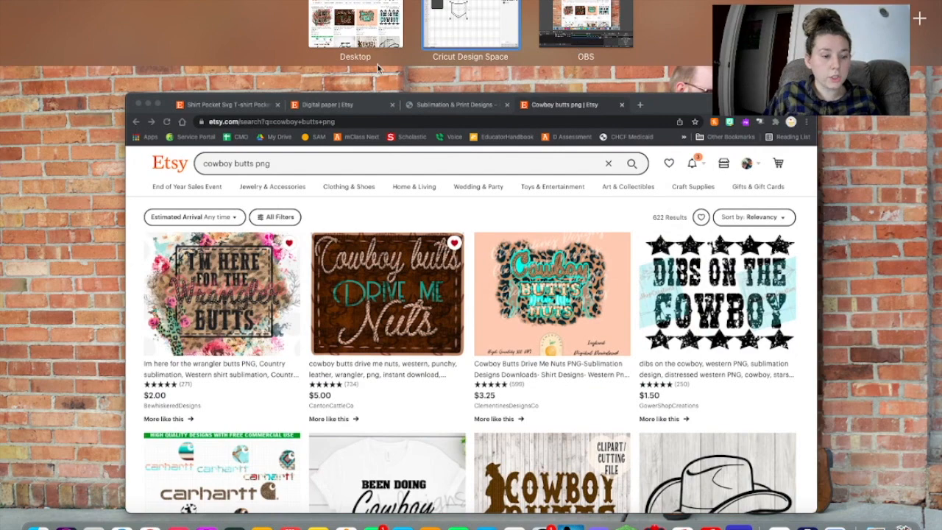
# Step: Open IMG_1972.JPG from Finder's Recents folder in Preview
pyautogui.click(169, 117)
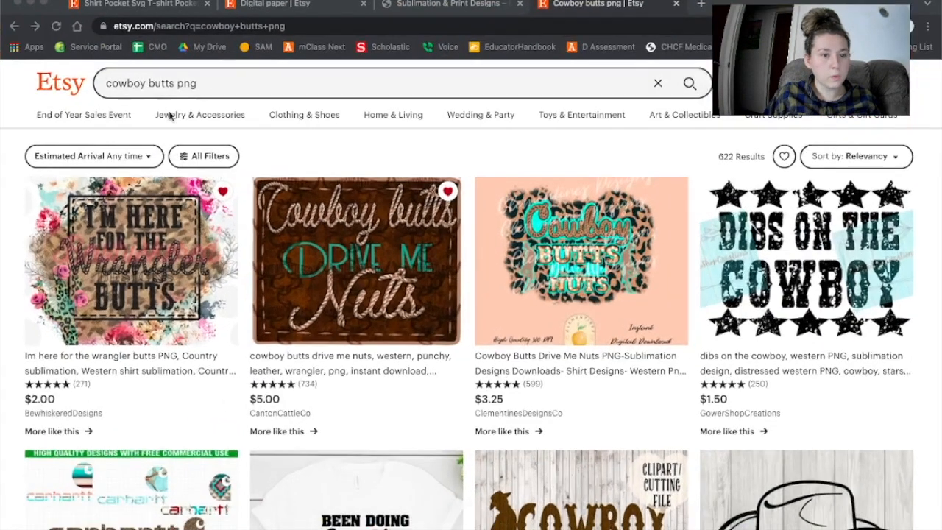
pyautogui.hotkey('ctrl', 'Up')
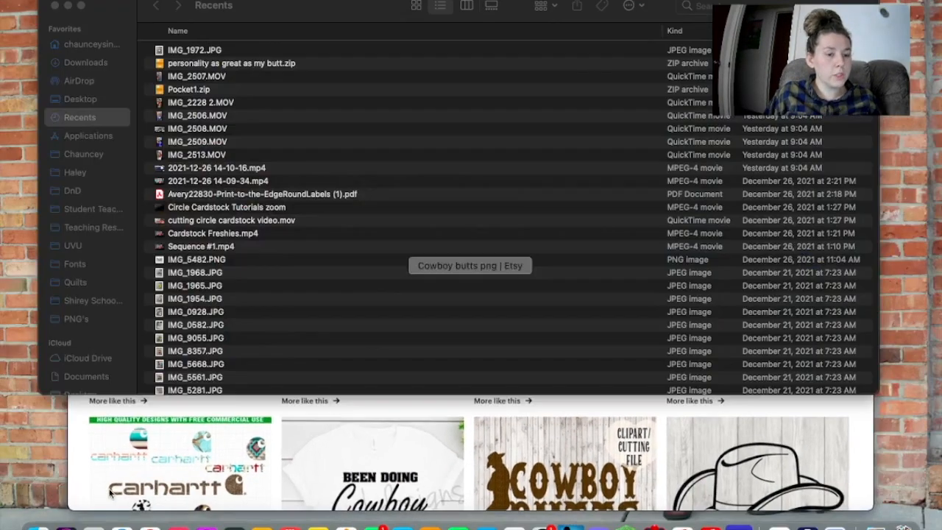
pyautogui.click(214, 56)
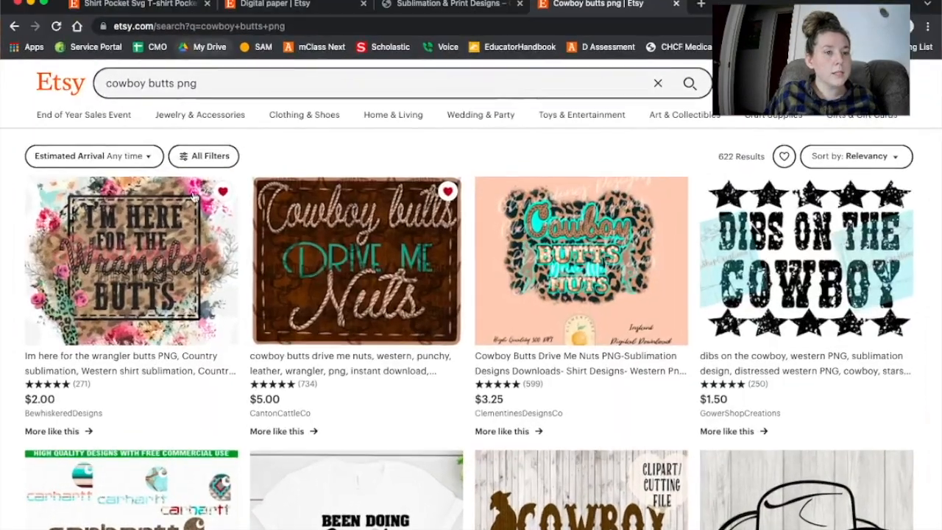
pyautogui.hotkey('ctrl', 'Up')
pyautogui.click(237, 67)
pyautogui.click(208, 53)
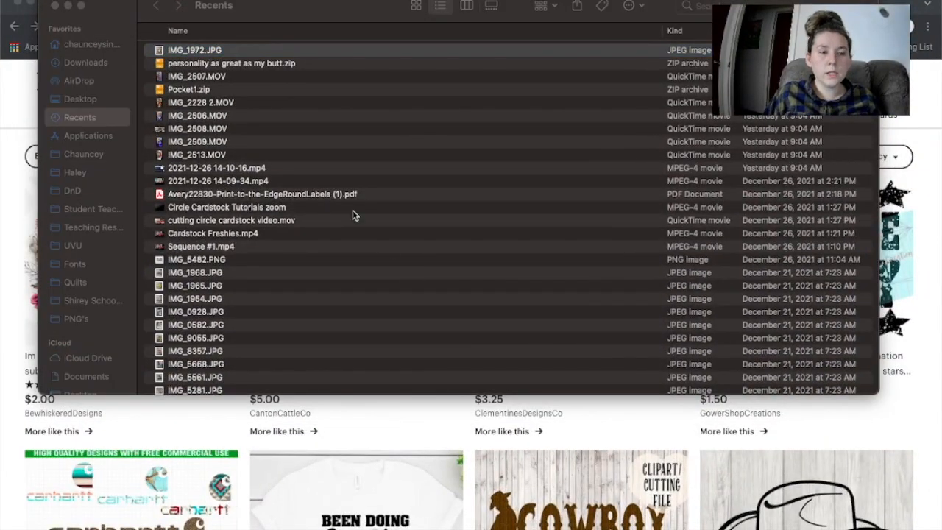
pyautogui.doubleClick(201, 53)
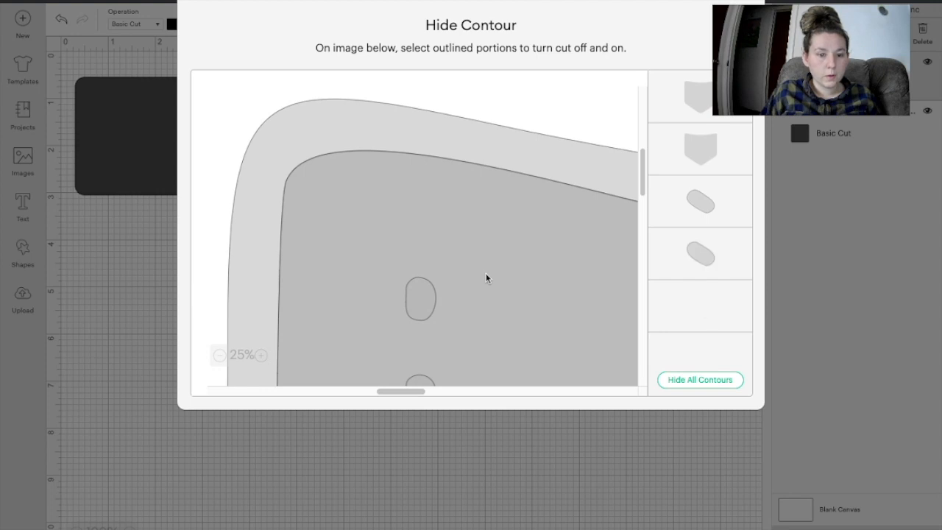
# Step: Toggle the pocket's contour cuts, trying Hide All Contours and then Show All again
pyautogui.click(684, 209)
pyautogui.click(699, 213)
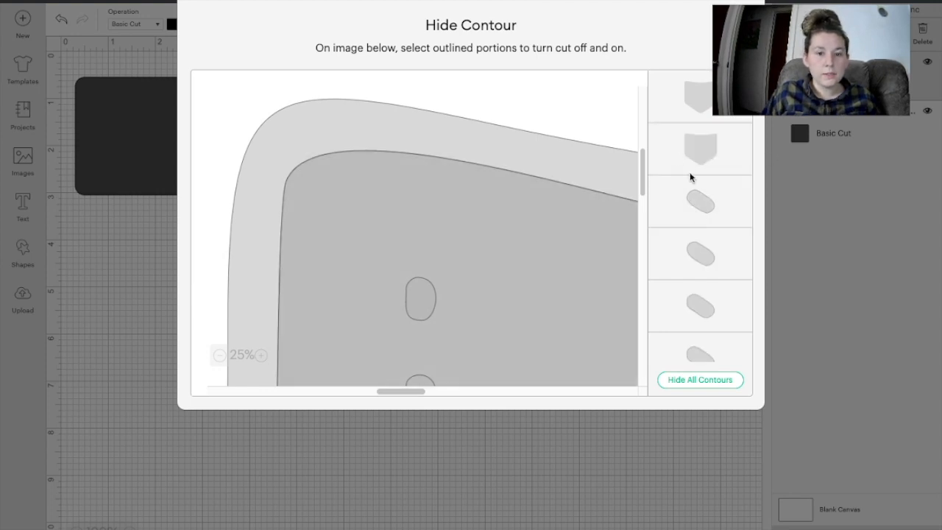
pyautogui.click(693, 186)
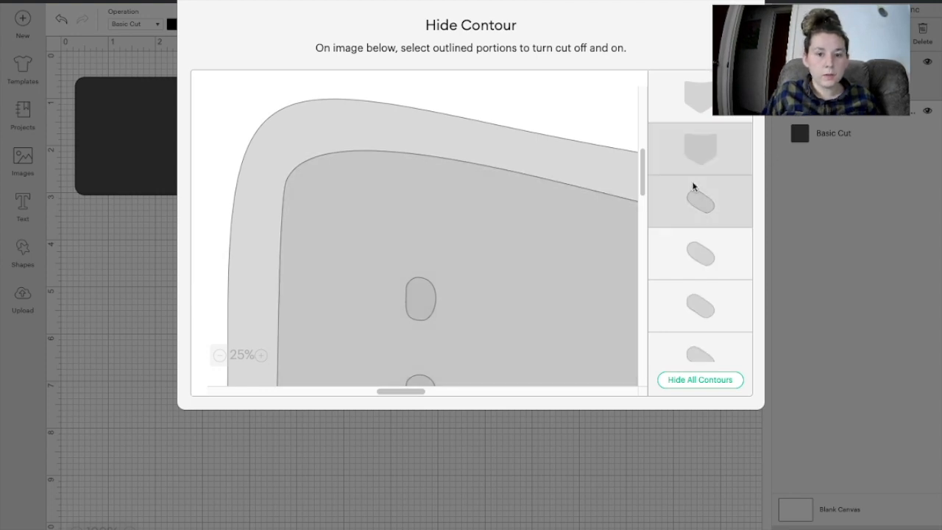
pyautogui.click(699, 384)
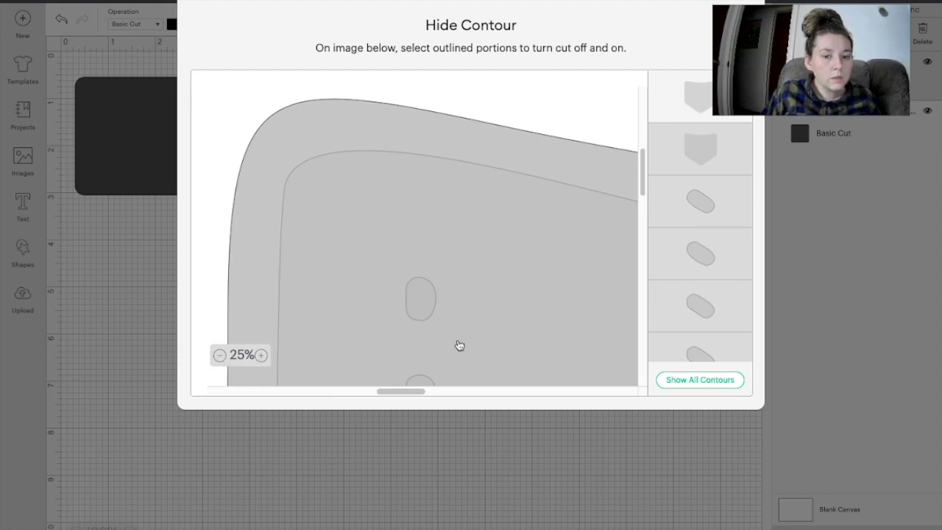
pyautogui.scroll(-2, 491, 332)
pyautogui.scroll(-2, 490, 334)
pyautogui.hscroll(5, 490, 334)
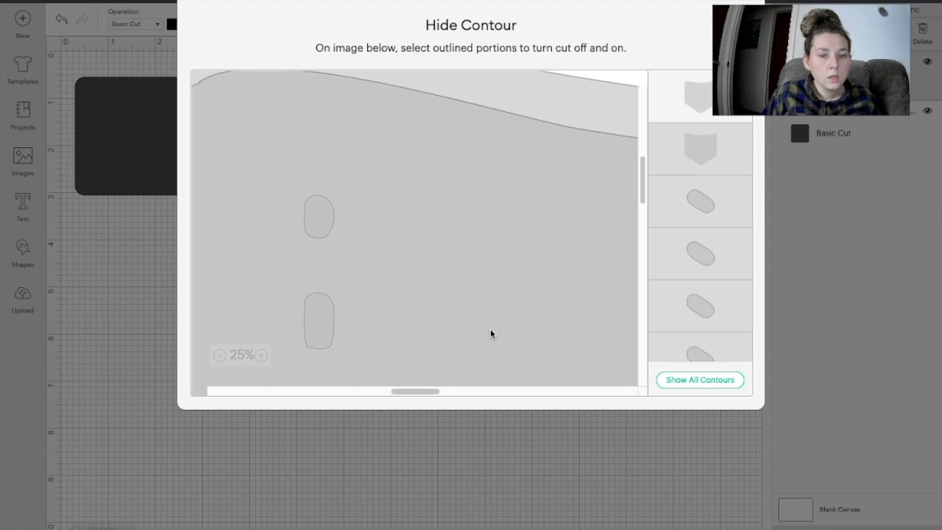
pyautogui.hscroll(5, 491, 334)
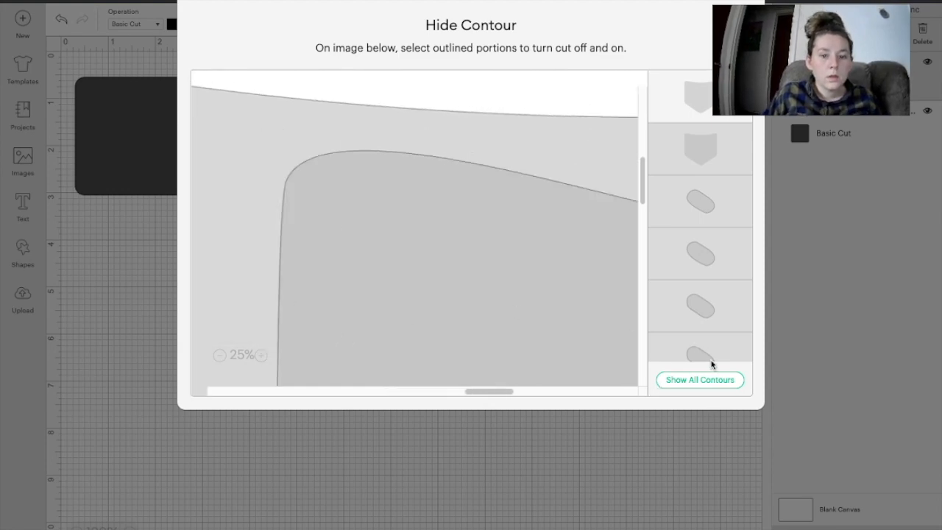
pyautogui.click(695, 377)
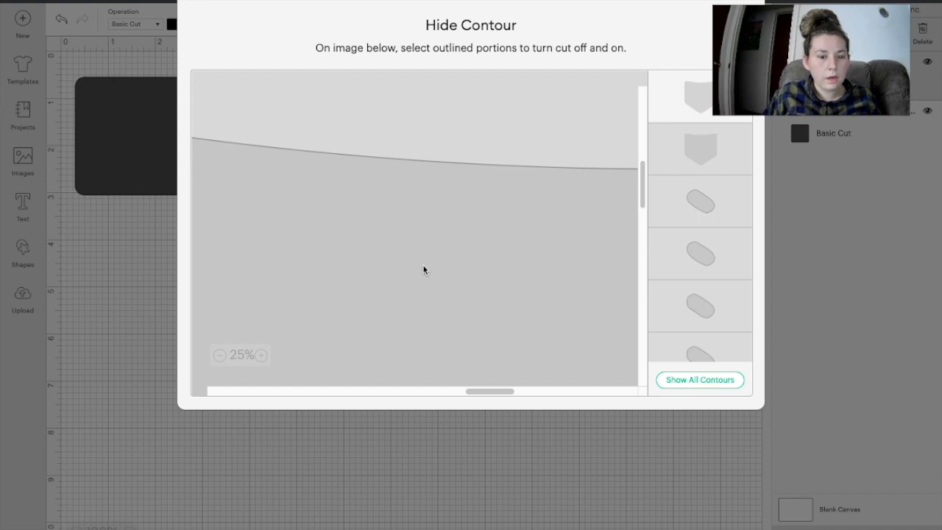
pyautogui.scroll(-3, 423, 270)
pyautogui.hscroll(2, 423, 271)
pyautogui.hscroll(3, 423, 270)
pyautogui.scroll(1, 424, 270)
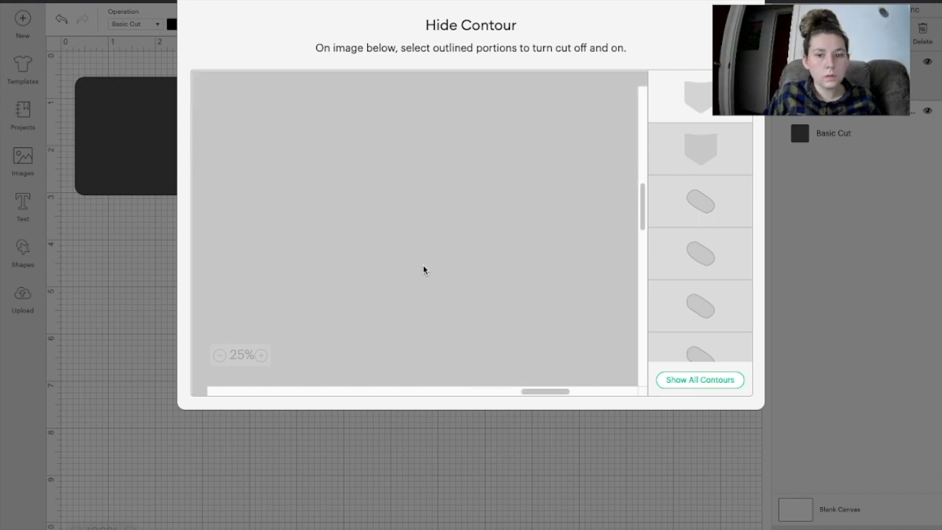
pyautogui.scroll(1, 368, 298)
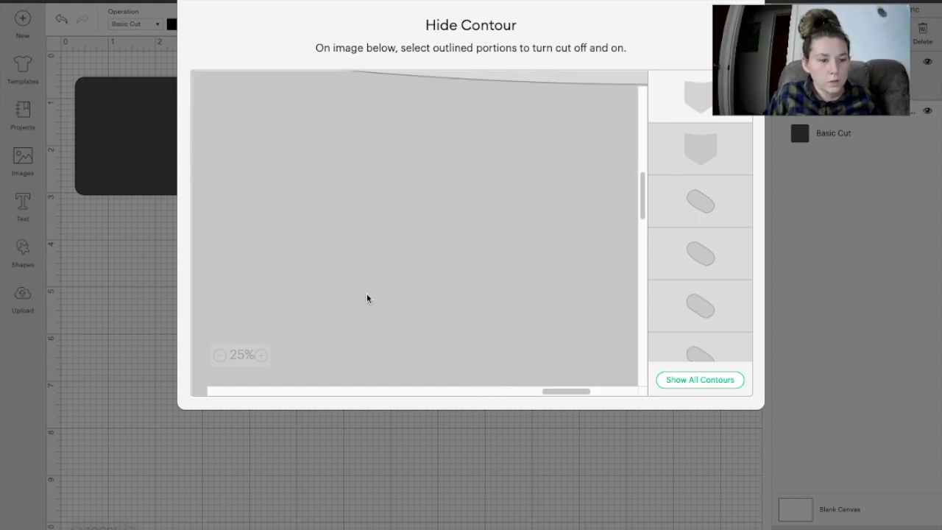
# Step: Hide the second and outer pocket contours, leaving a plain 3.139 by 3.028-inch pocket
pyautogui.click(221, 356)
pyautogui.click(221, 356)
pyautogui.click(221, 357)
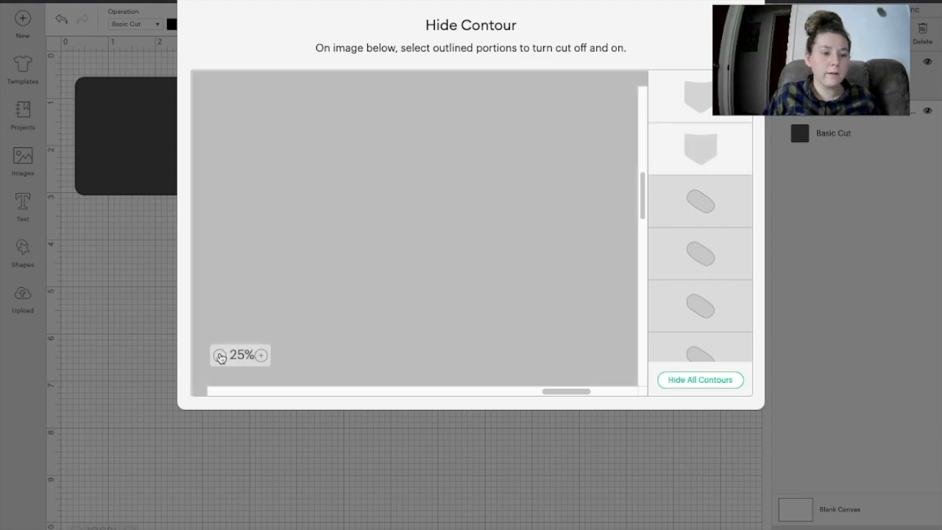
pyautogui.click(221, 356)
pyautogui.click(220, 356)
pyautogui.click(221, 356)
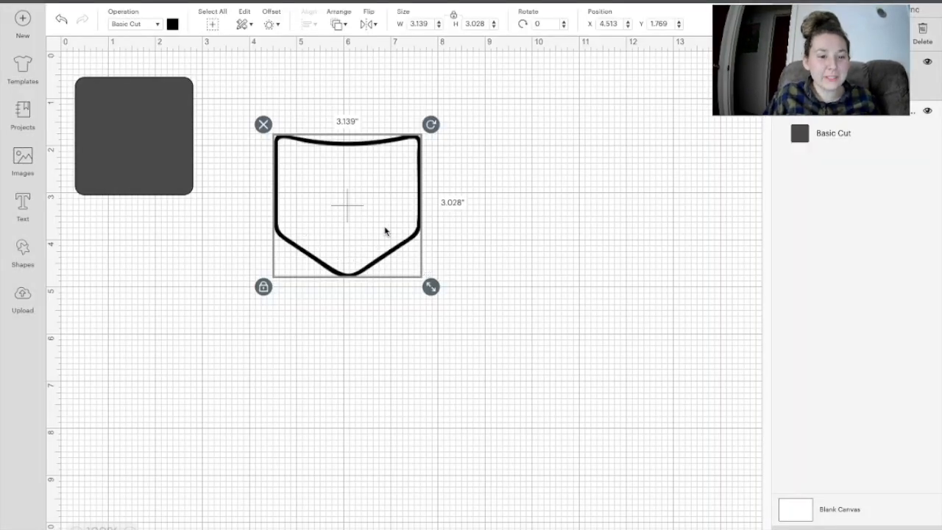
pyautogui.moveTo(372, 214); pyautogui.dragTo(394, 217)
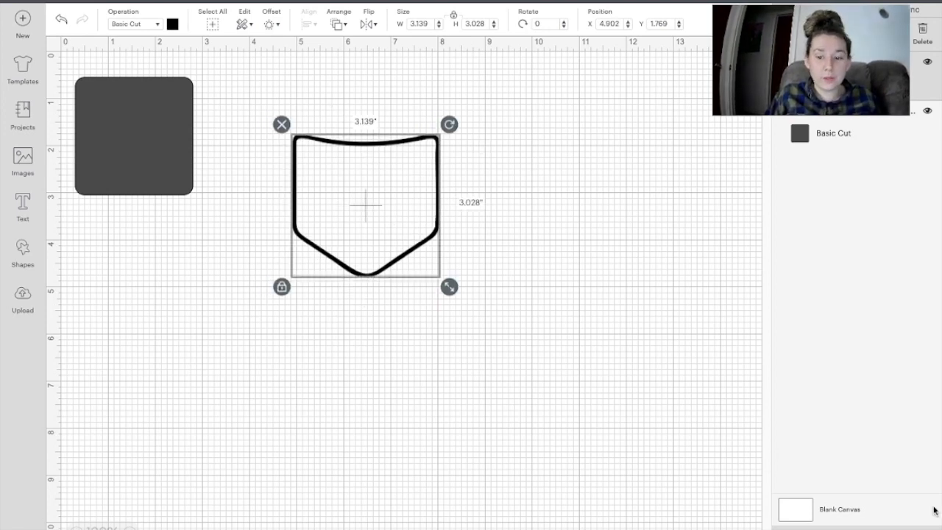
pyautogui.click(204, 357)
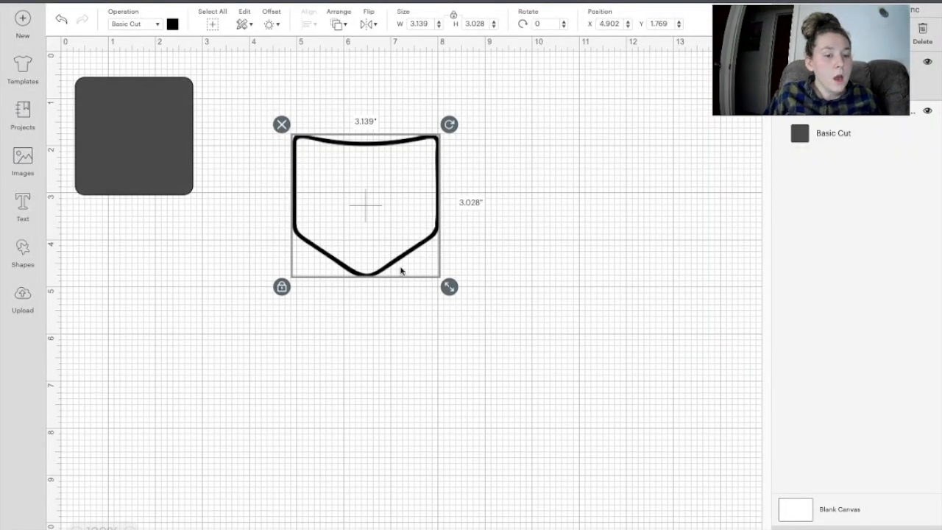
pyautogui.click(926, 529)
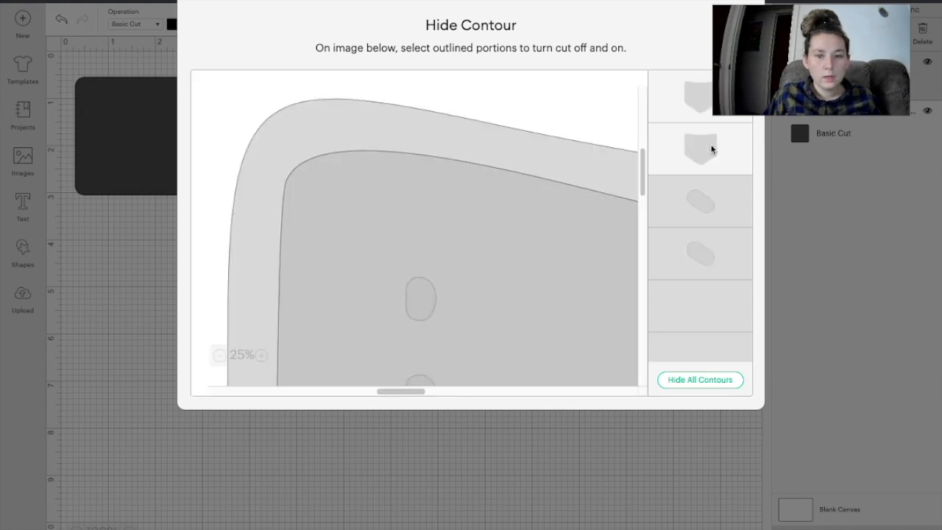
pyautogui.click(711, 149)
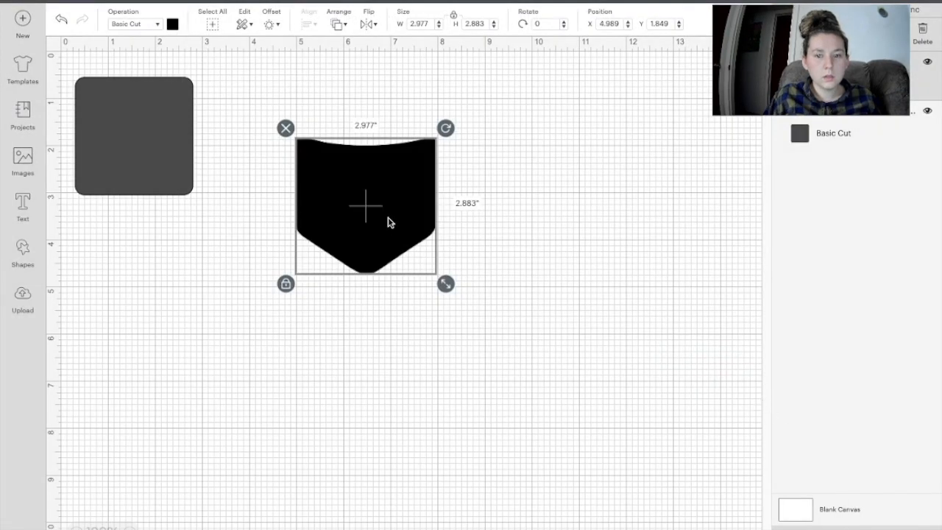
# Step: Drag the black pocket around the canvas to reposition it
pyautogui.moveTo(389, 222); pyautogui.dragTo(564, 231)
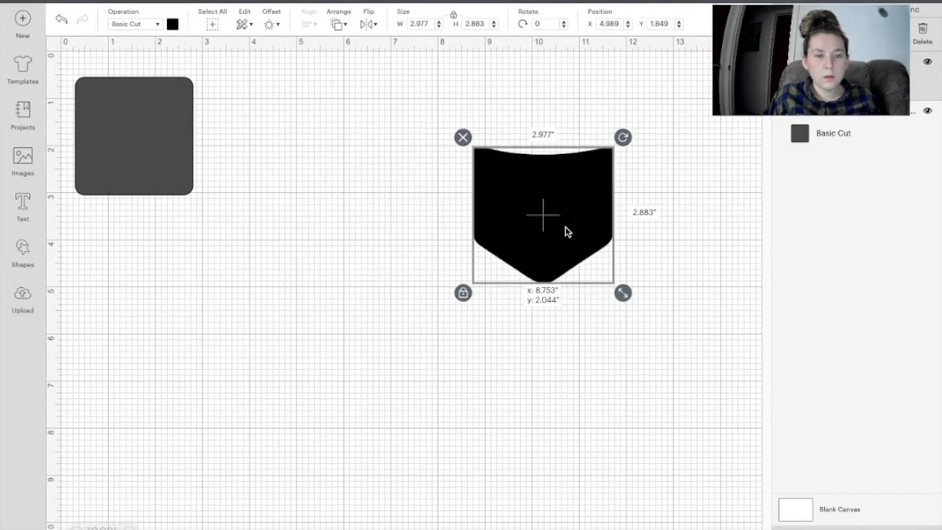
pyautogui.click(371, 259)
pyautogui.moveTo(547, 248); pyautogui.dragTo(429, 248)
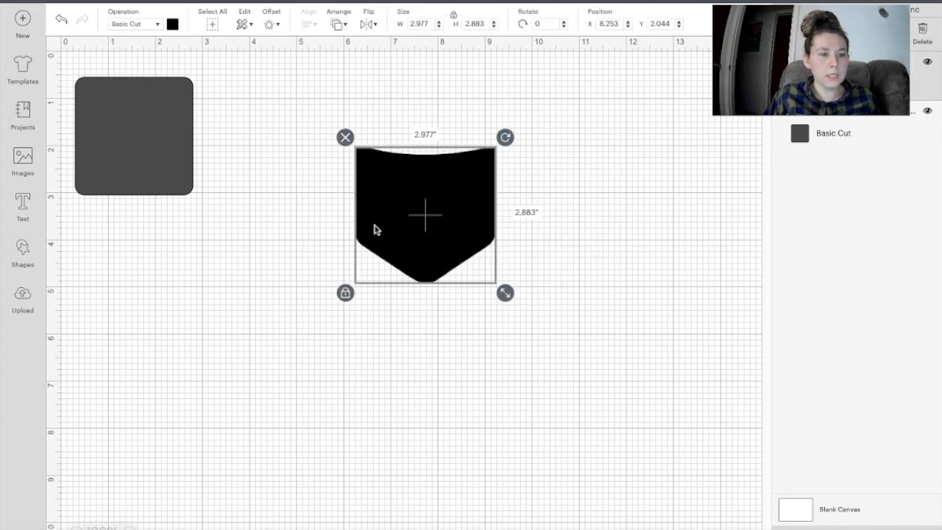
pyautogui.click(558, 233)
pyautogui.moveTo(418, 220); pyautogui.dragTo(393, 194)
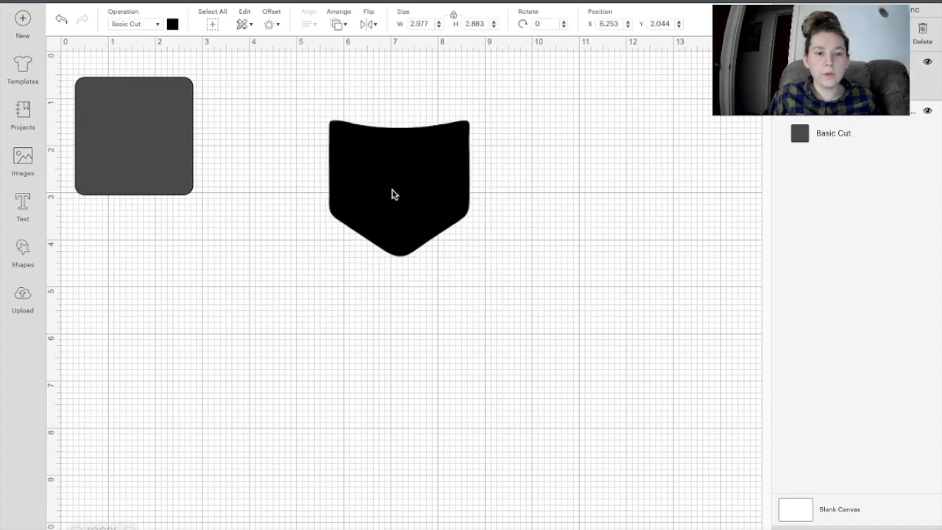
pyautogui.click(577, 205)
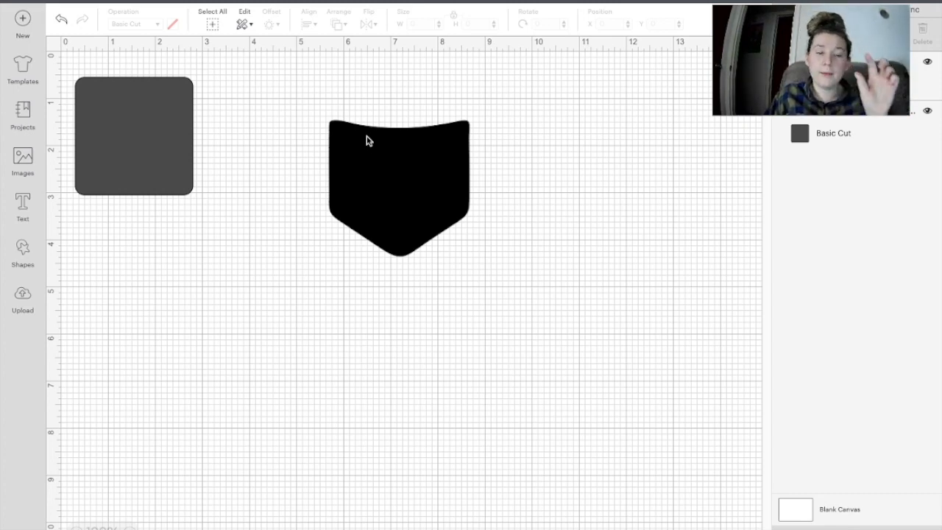
pyautogui.moveTo(423, 177); pyautogui.dragTo(317, 204)
pyautogui.click(143, 181)
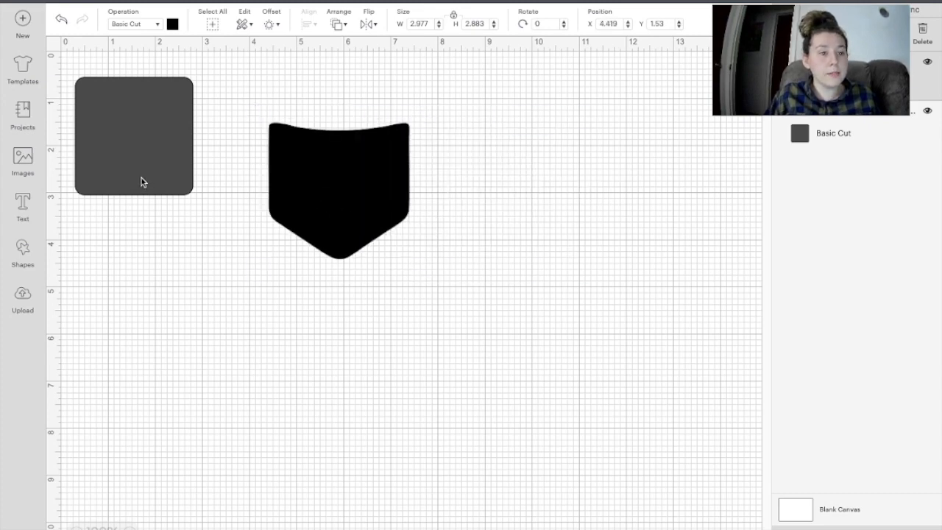
# Step: Set the pocket's width to 2.5 inches, making it 2.5 by 2.421
pyautogui.click(358, 177)
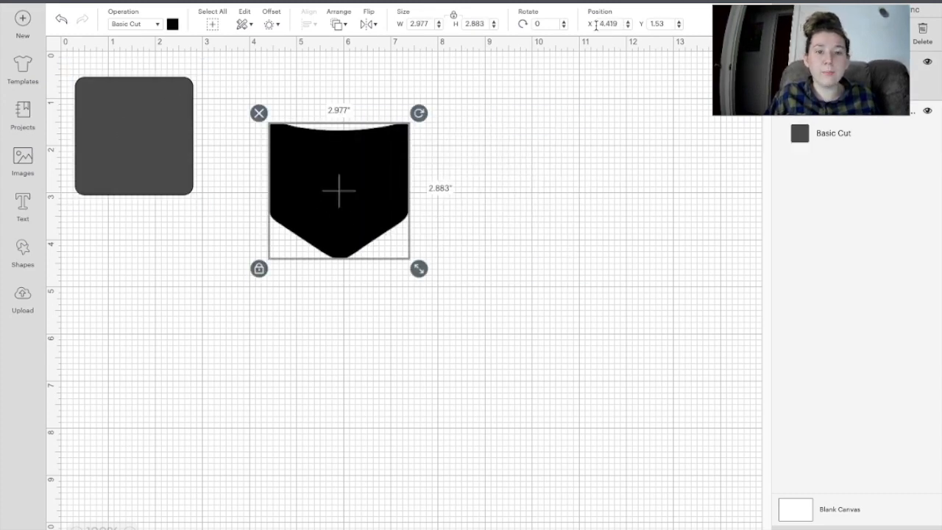
pyautogui.click(429, 24)
pyautogui.press('BackSpace')
pyautogui.write('5')
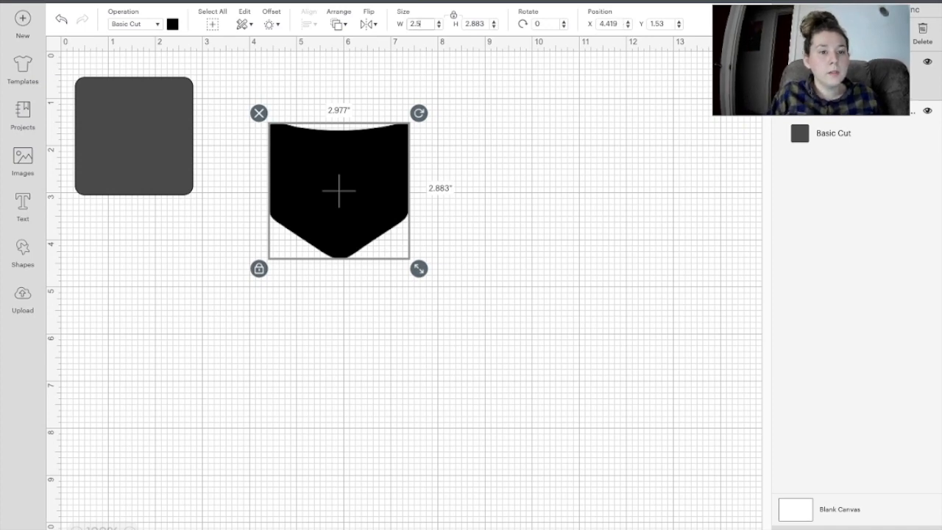
pyautogui.press('Return')
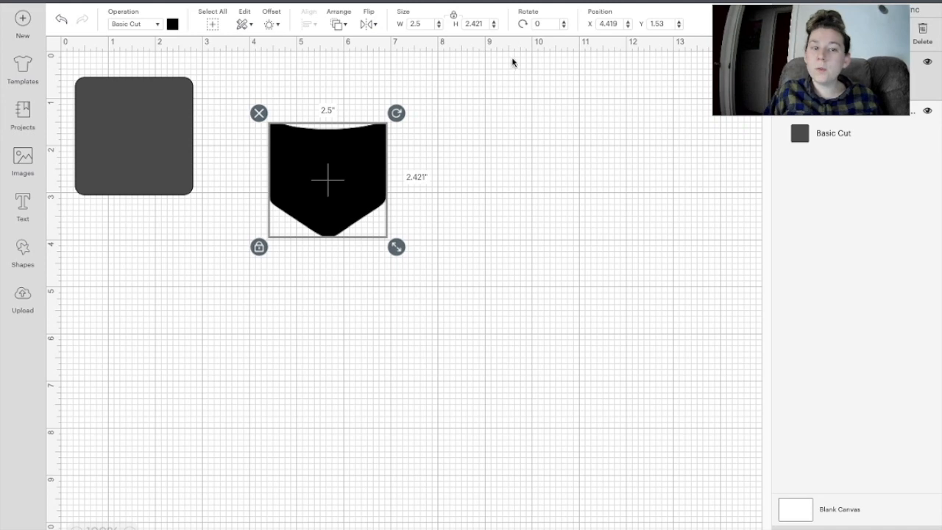
# Step: Delete the grey rounded square and move the pocket to the canvas's top-left corner
pyautogui.click(142, 121)
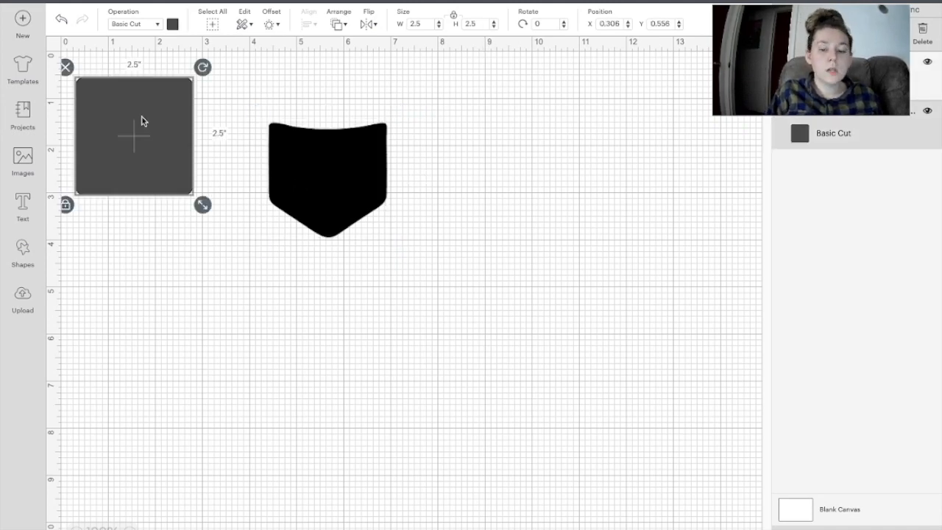
pyautogui.press('Delete')
pyautogui.moveTo(319, 169); pyautogui.dragTo(183, 127)
pyautogui.click(290, 161)
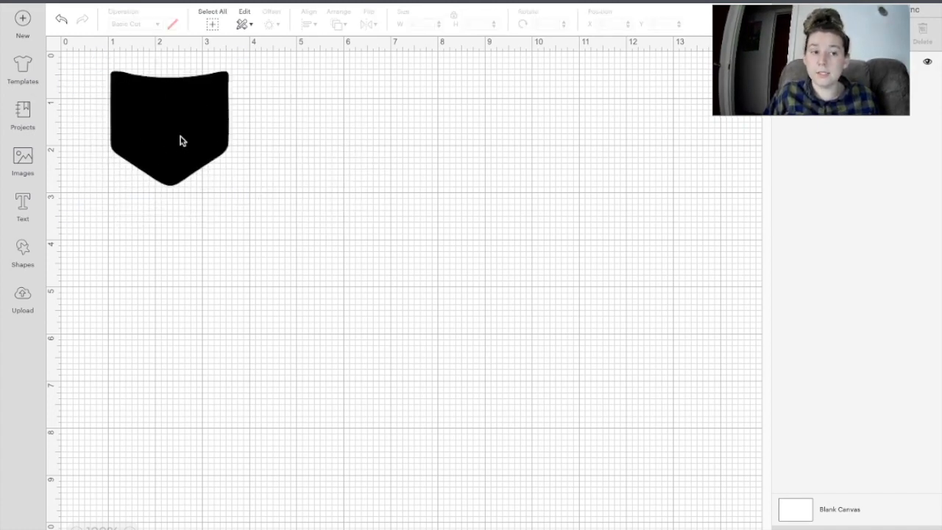
# Step: Keep one pocket at the top-left and place a copy to its right along the top
pyautogui.moveTo(164, 130); pyautogui.dragTo(138, 123)
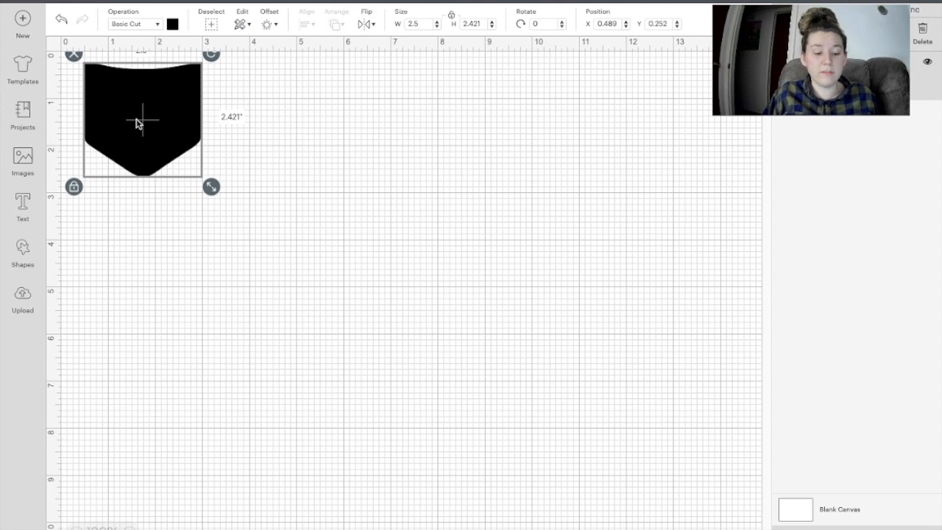
pyautogui.click(352, 160)
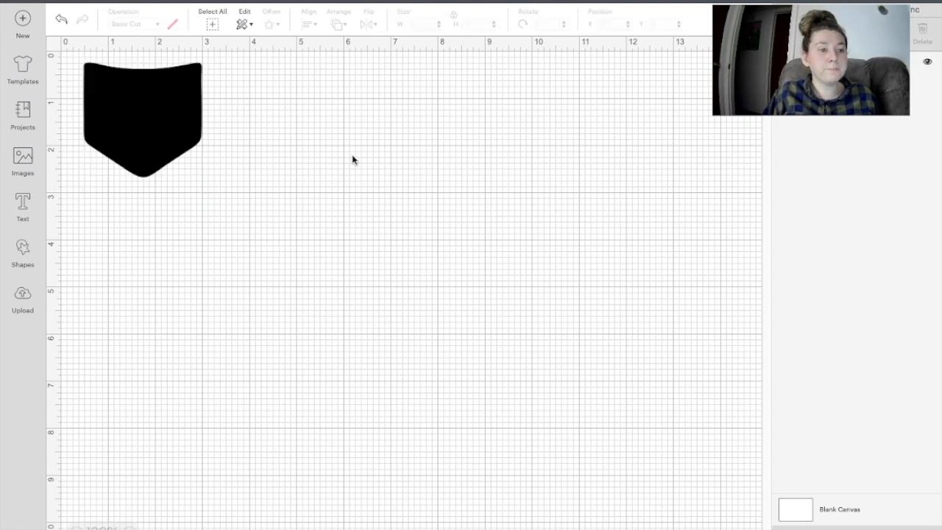
pyautogui.rightClick(145, 131)
pyautogui.moveTo(176, 116)
pyautogui.mouseDown()
pyautogui.moveTo(370, 103)
pyautogui.moveTo(190, 126)
pyautogui.mouseUp()
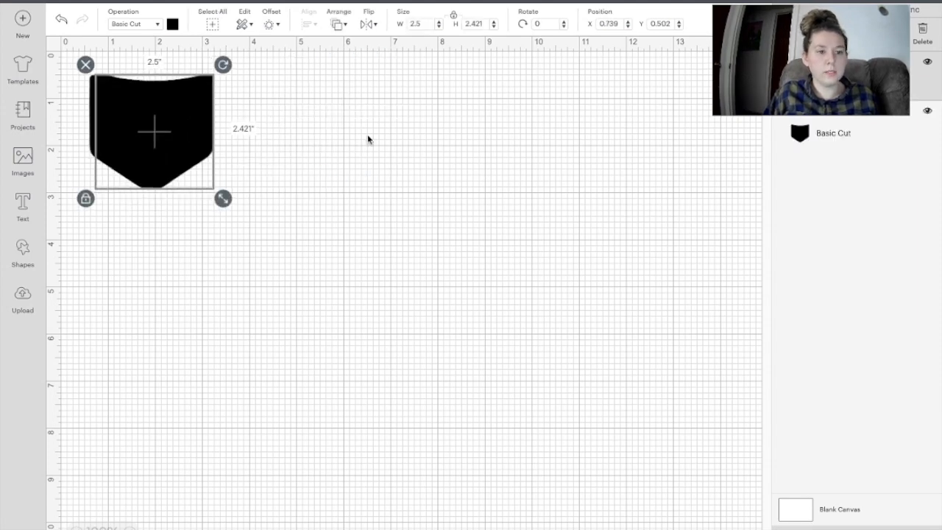
pyautogui.rightClick(165, 125)
pyautogui.moveTo(164, 125); pyautogui.dragTo(410, 126)
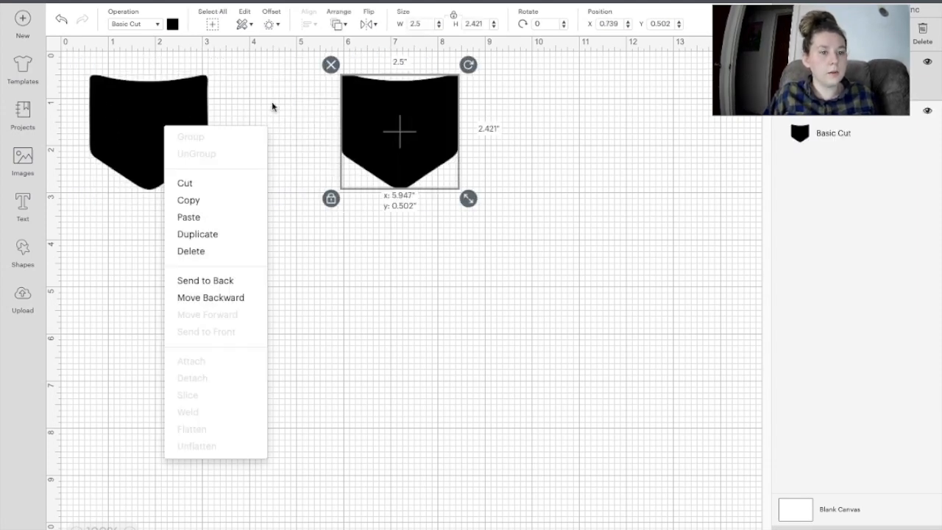
# Step: Paste another pocket copy and drag it below the left pocket
pyautogui.hotkey('ctrl', 'v')
pyautogui.moveTo(152, 151); pyautogui.dragTo(144, 271)
pyautogui.rightClick(144, 271)
pyautogui.click(416, 282)
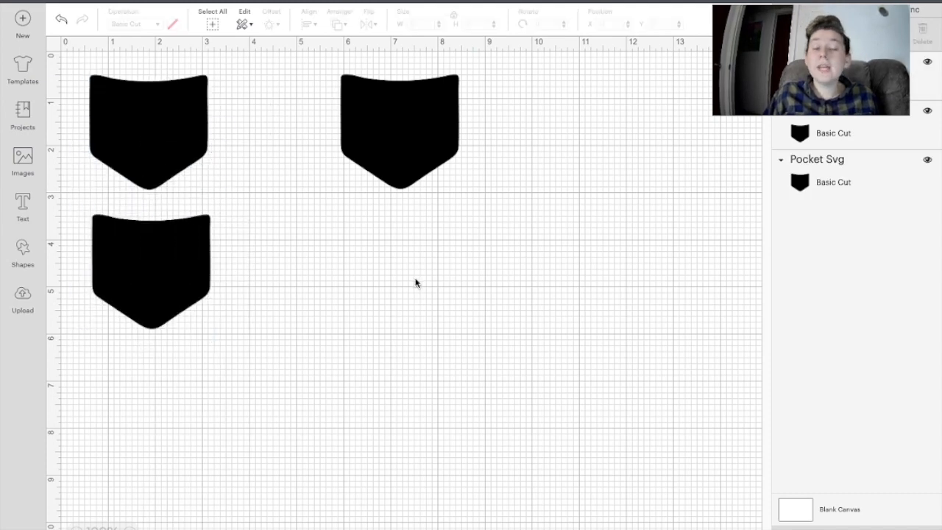
# Step: Start a new image upload and browse to the St. Patrick's pattern folder in Downloads
pyautogui.click(21, 310)
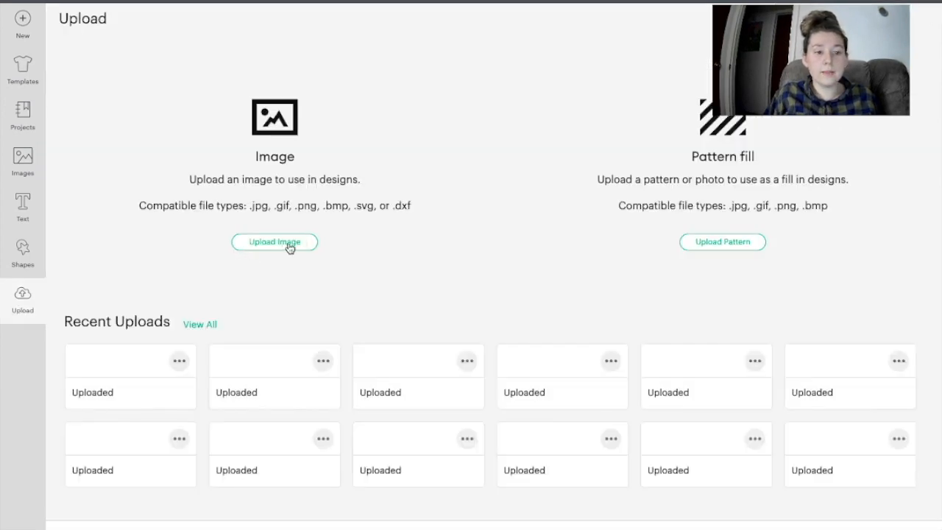
pyautogui.click(280, 246)
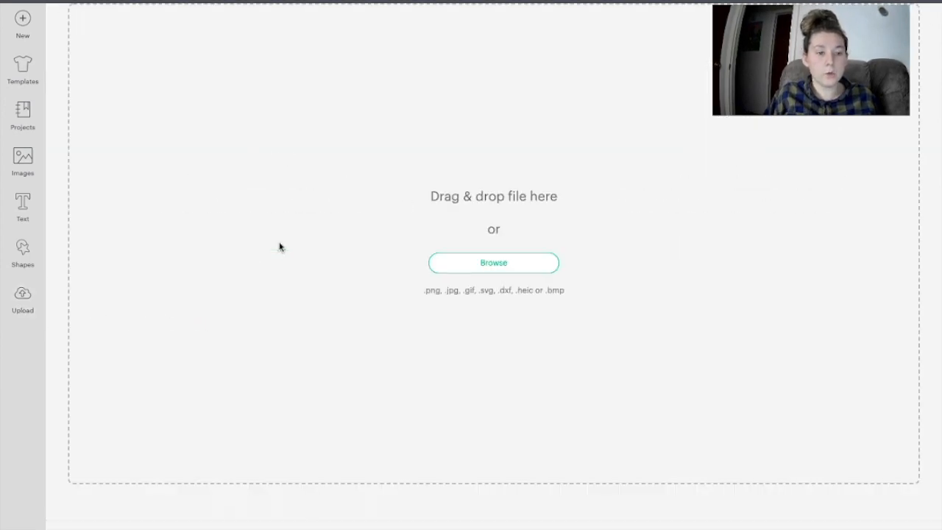
pyautogui.click(530, 266)
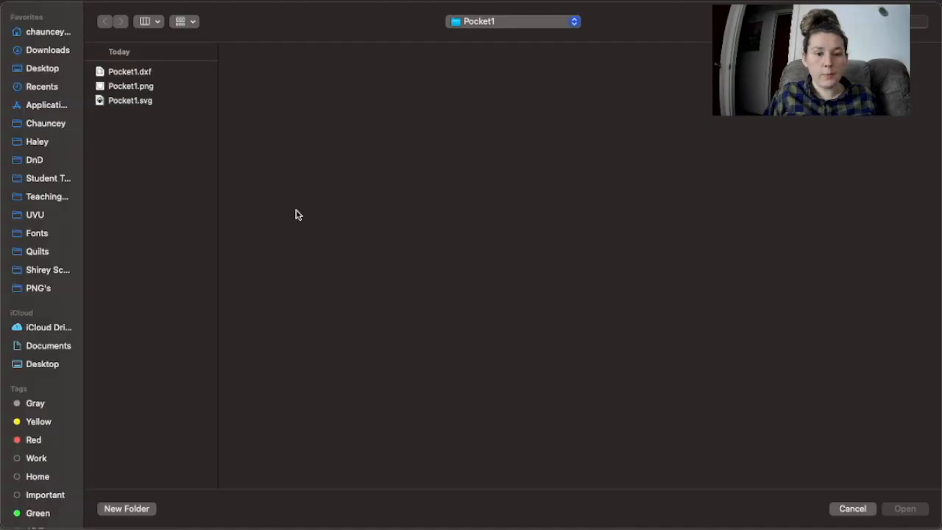
pyautogui.click(47, 50)
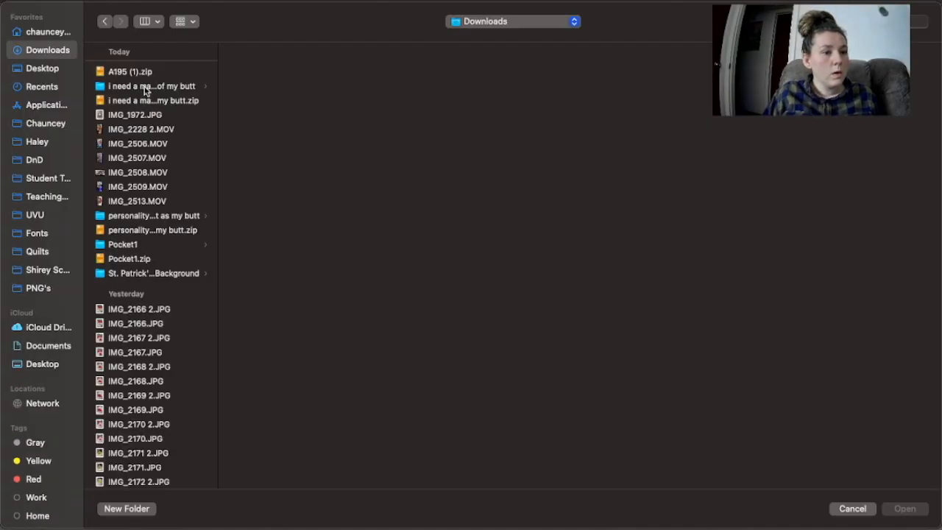
pyautogui.click(137, 274)
# Step: Step through the pattern previews from 01.jpg to 11.jpg
pyautogui.click(253, 72)
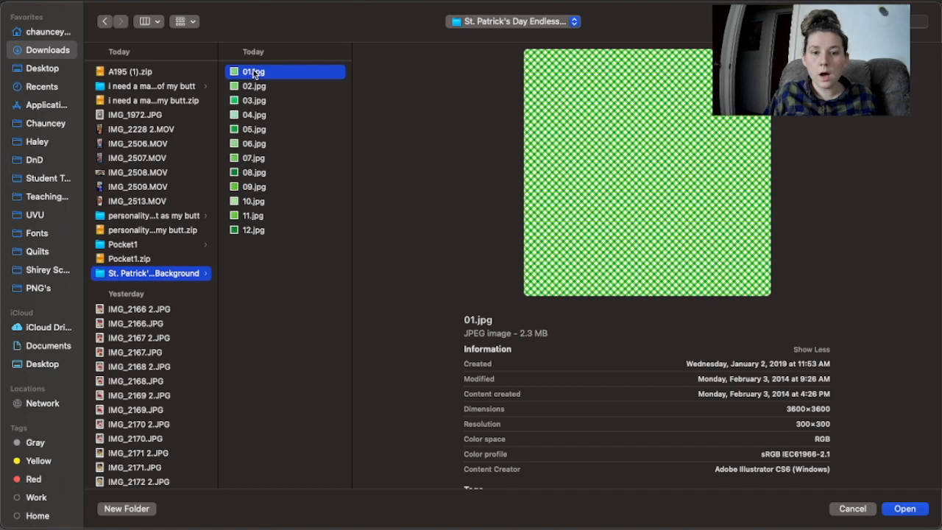
pyautogui.press('Down')
pyautogui.press('Down')
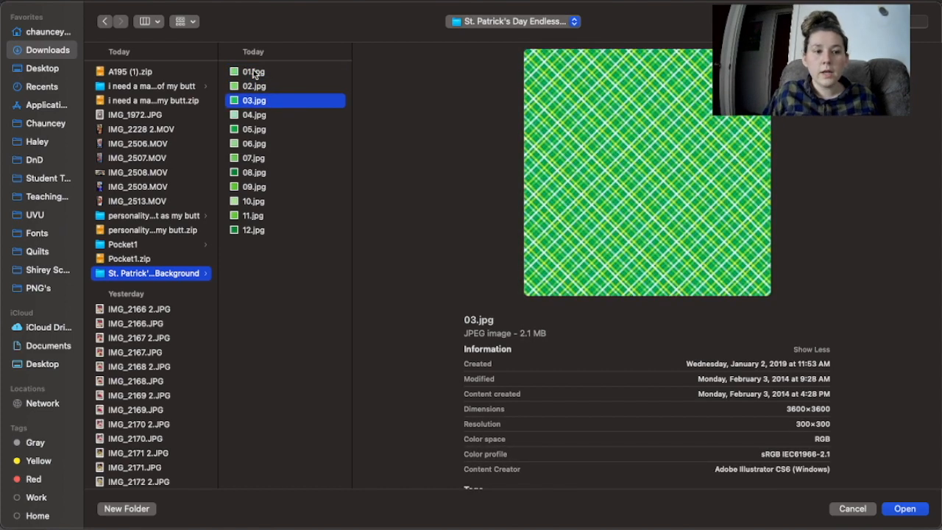
pyautogui.press('Down')
pyautogui.press('Down')
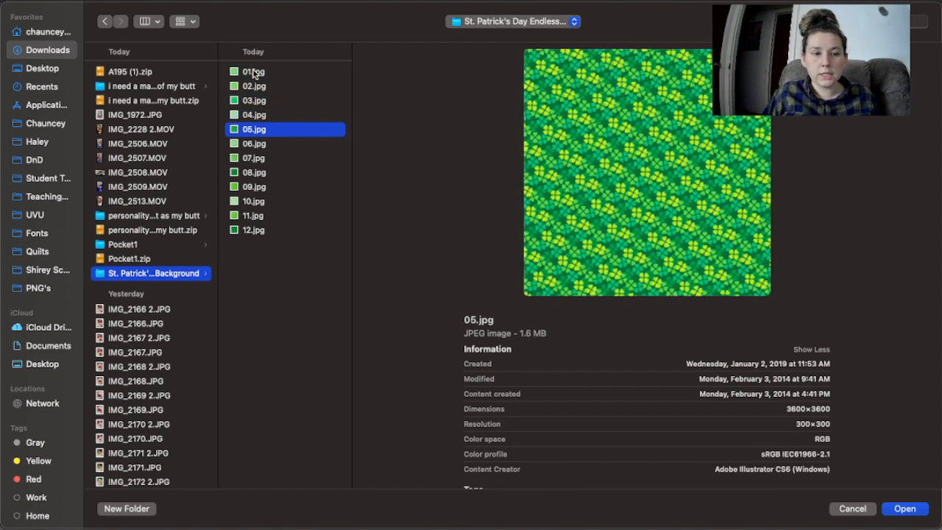
pyautogui.press('Down')
pyautogui.press('Down')
pyautogui.press('Down')
pyautogui.press('Down')
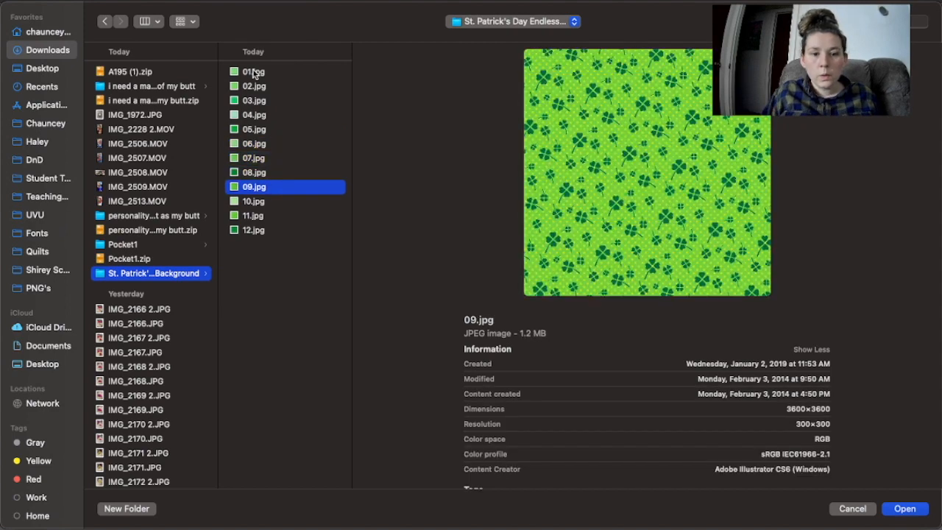
pyautogui.press('Down')
pyautogui.press('Down')
pyautogui.press('Down')
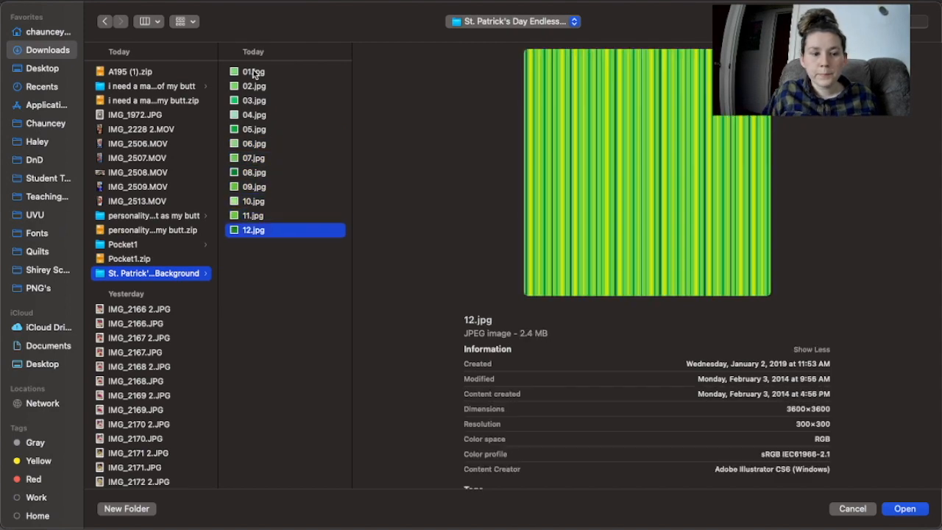
# Step: Compare patterns 03.jpg–07.jpg, then open the green clover 05.jpg for upload
pyautogui.click(250, 129)
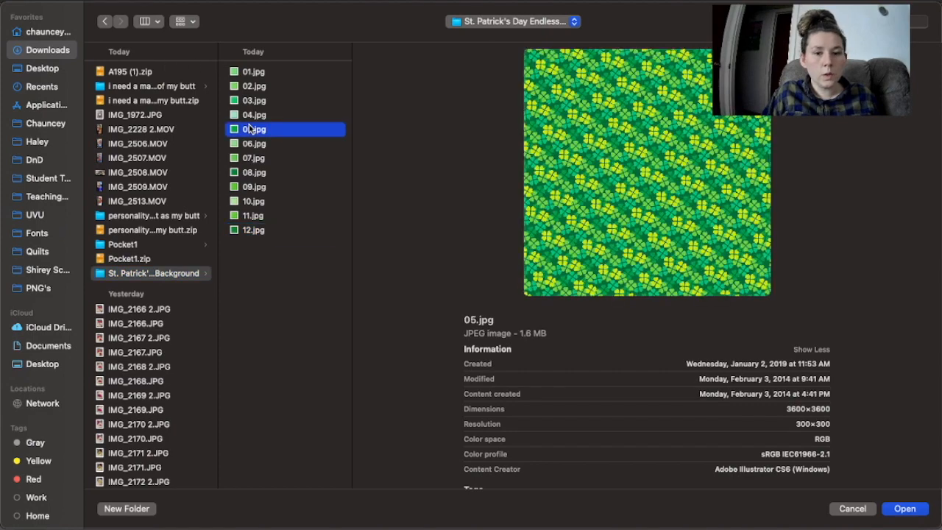
pyautogui.click(255, 115)
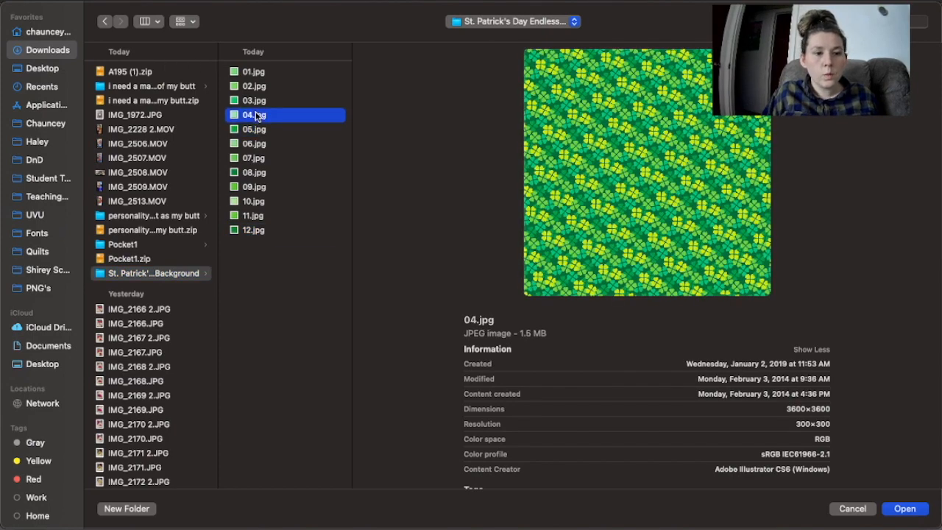
pyautogui.click(249, 159)
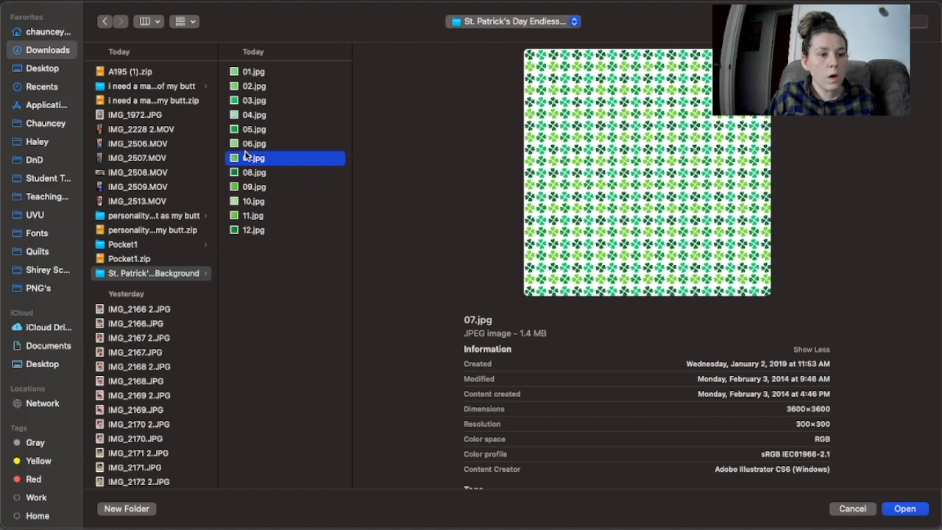
pyautogui.click(252, 146)
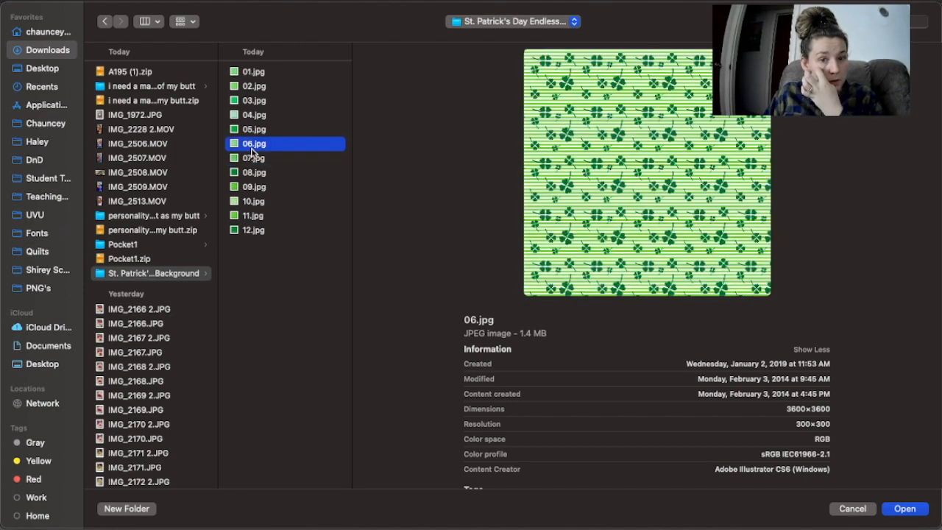
pyautogui.click(263, 131)
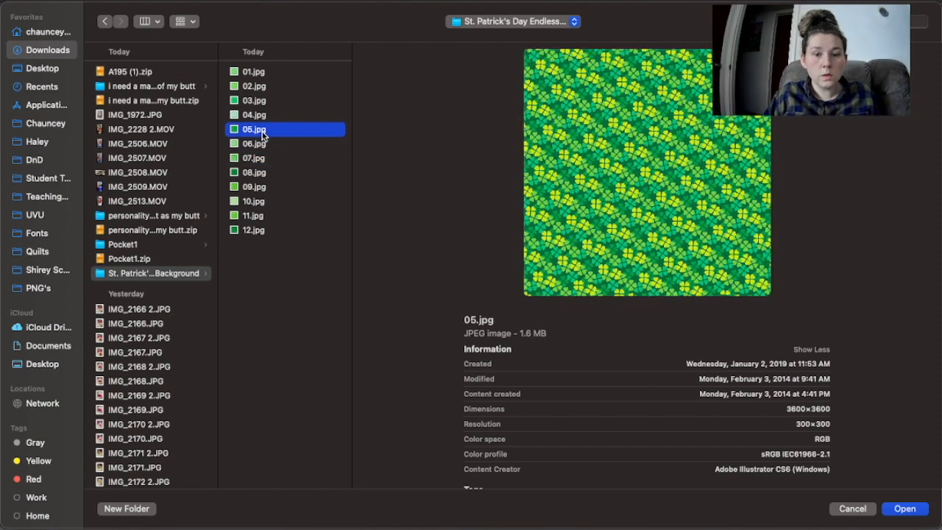
pyautogui.click(253, 117)
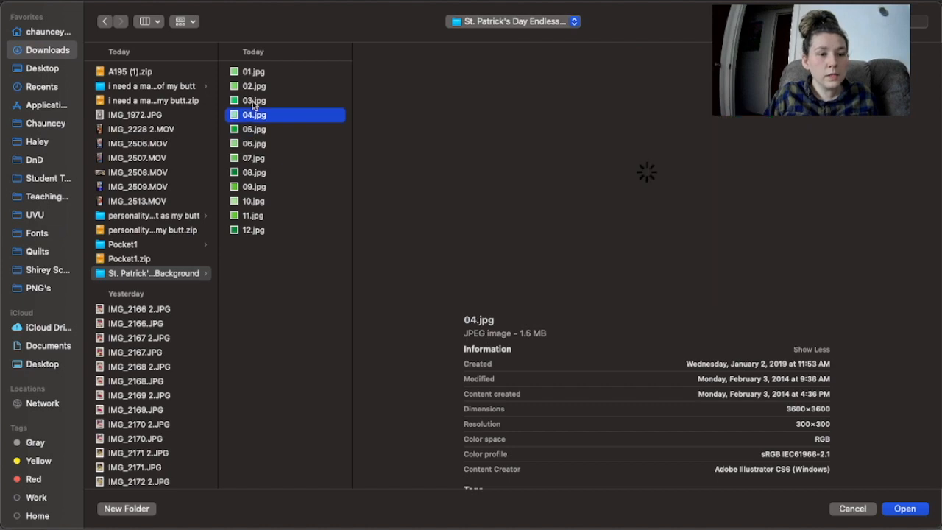
pyautogui.click(253, 102)
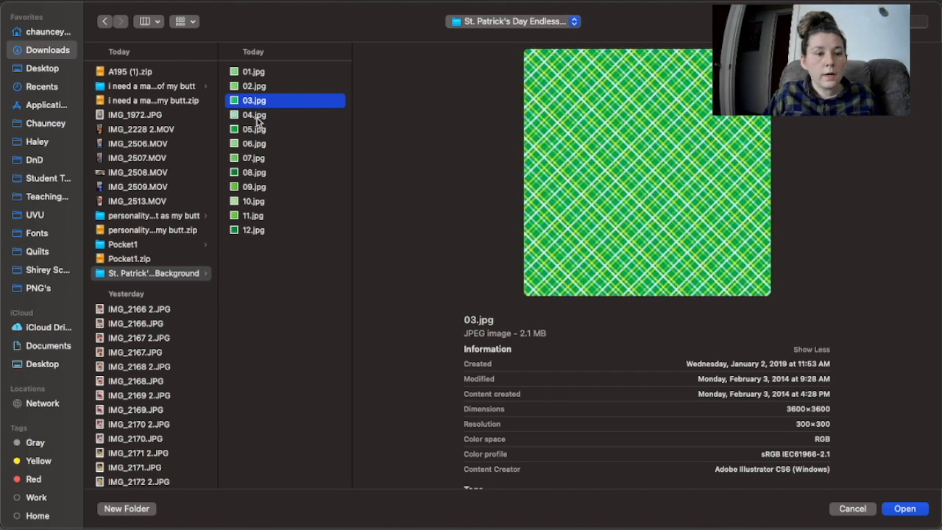
pyautogui.click(257, 119)
pyautogui.click(257, 131)
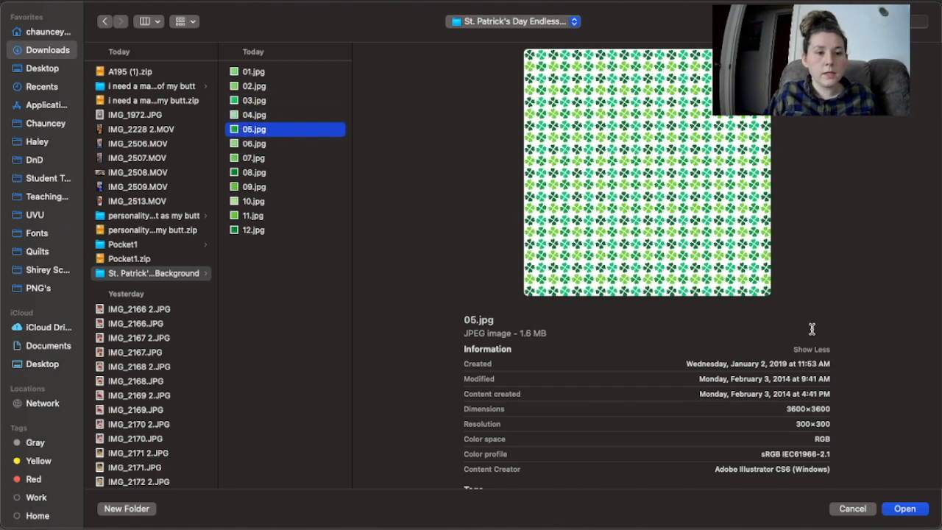
pyautogui.click(901, 509)
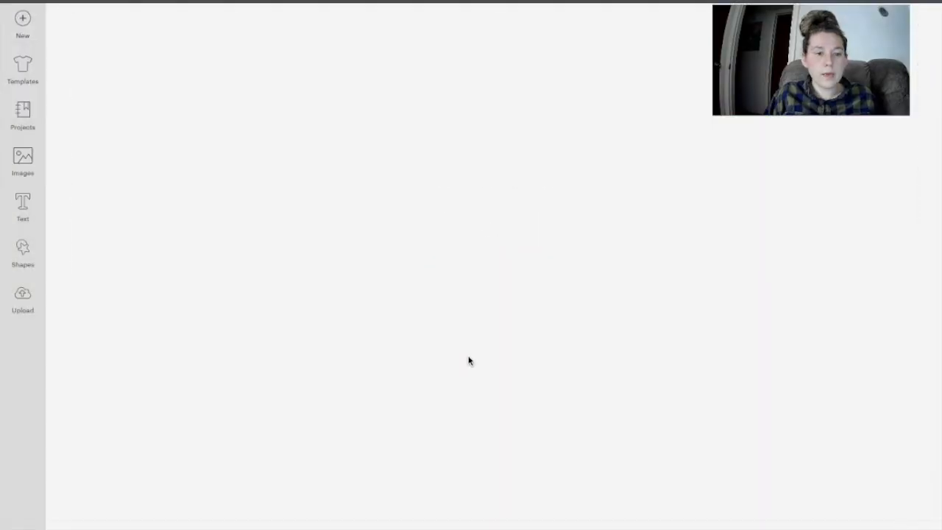
# Step: Upload 05.jpg as a complex Print Then Cut image and place the clover pattern on the canvas
pyautogui.click(548, 324)
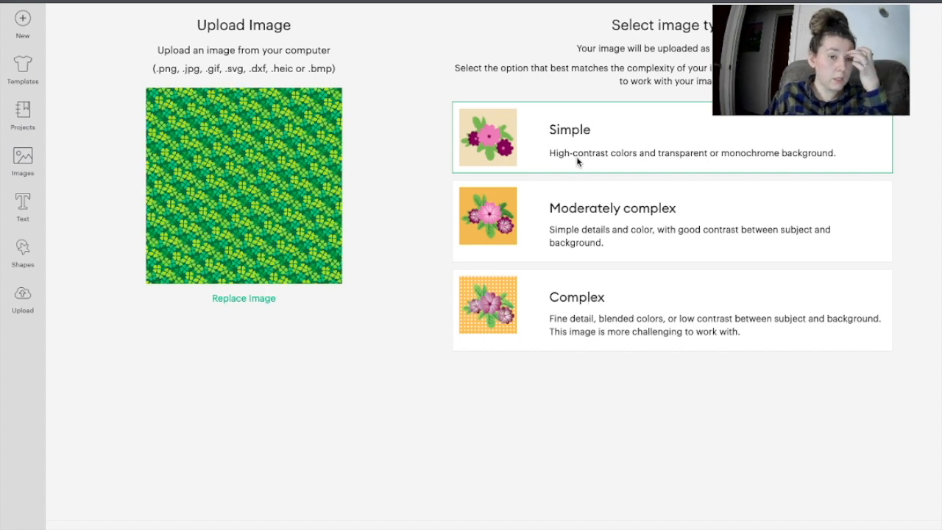
pyautogui.click(581, 332)
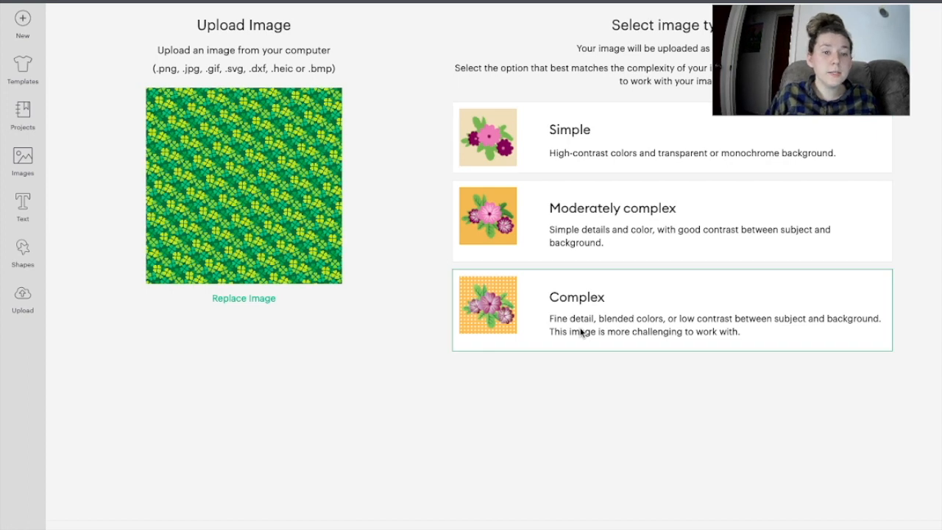
pyautogui.click(879, 527)
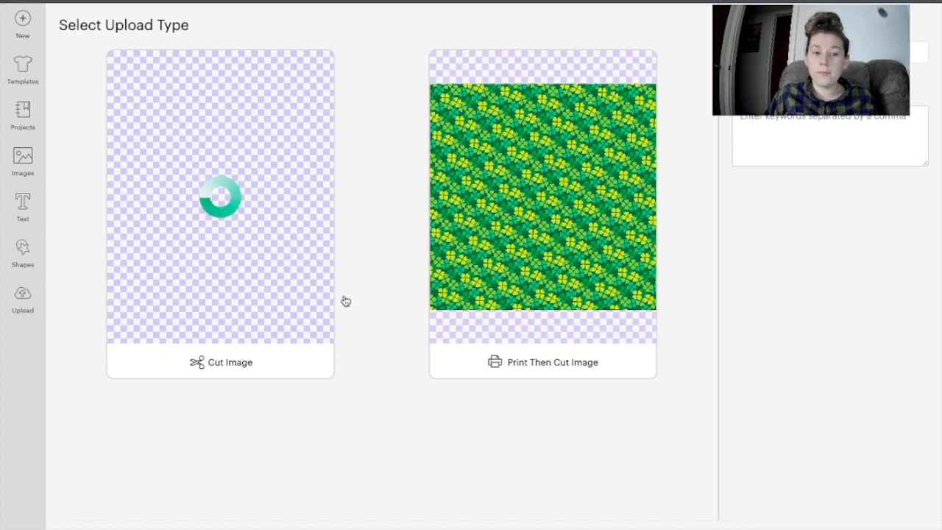
pyautogui.click(577, 364)
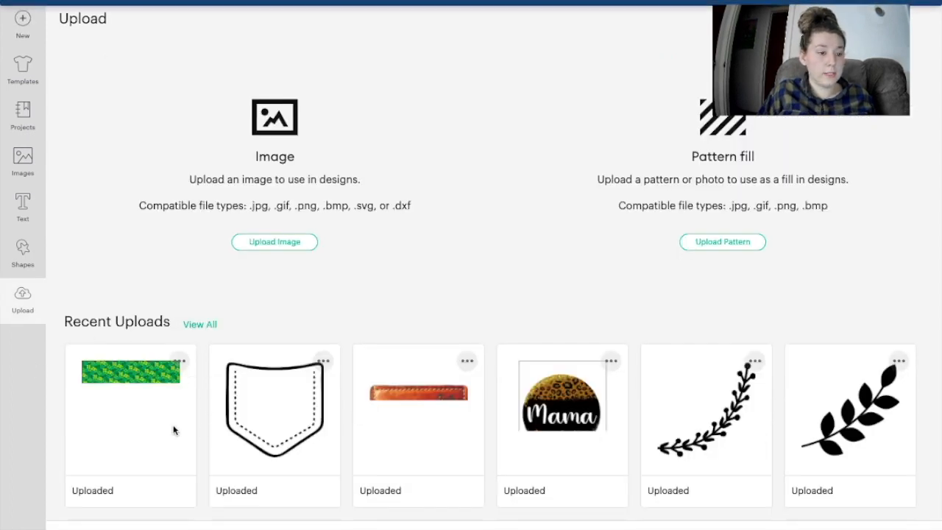
pyautogui.click(104, 408)
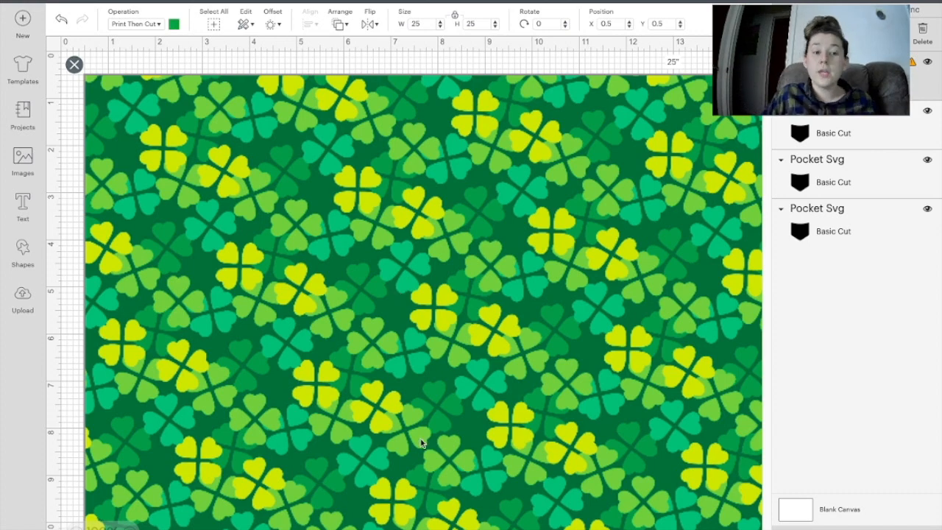
# Step: Resize the clover pattern, move it off the pockets, and drag the top-middle black pocket onto it
pyautogui.scroll(-3, 228, 330)
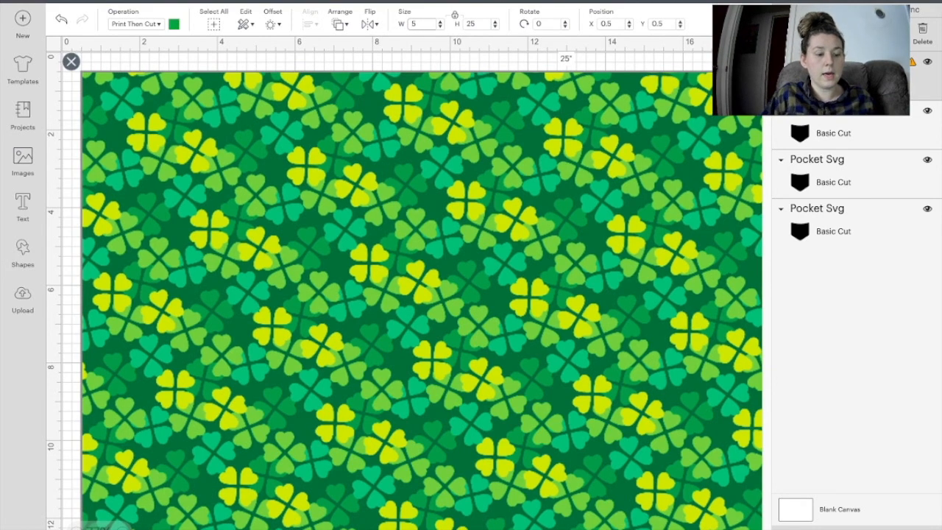
pyautogui.write('1')
pyautogui.press('Return')
pyautogui.moveTo(483, 301); pyautogui.dragTo(583, 386)
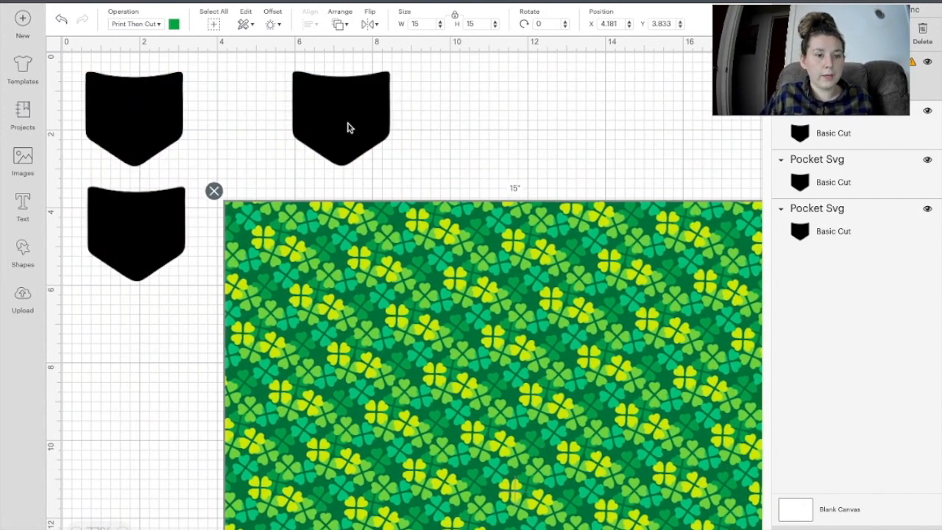
pyautogui.click(348, 126)
pyautogui.moveTo(349, 127); pyautogui.dragTo(317, 280)
pyautogui.click(493, 304)
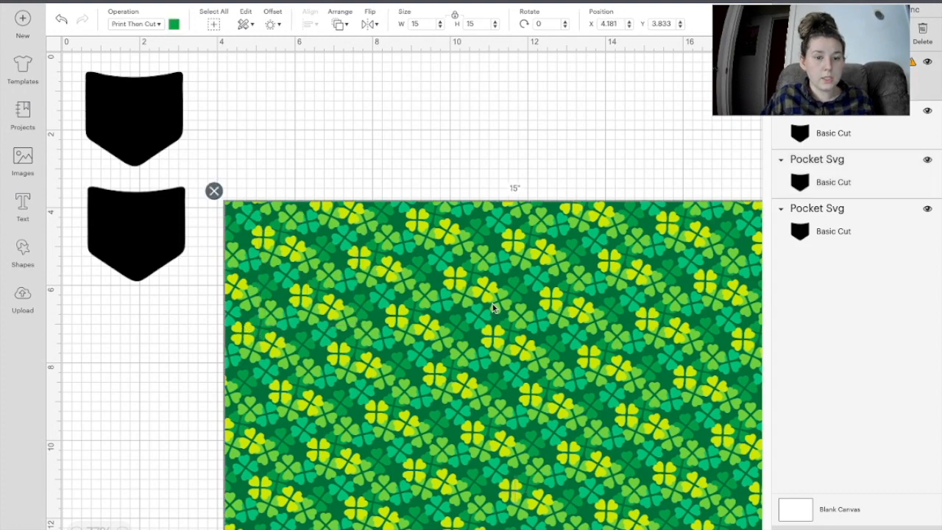
# Step: Scale the clover pattern to 9.673 inches square and slide a pocket under its top-left area
pyautogui.hscroll(3, 493, 304)
pyautogui.scroll(-3, 492, 304)
pyautogui.scroll(-5, 493, 305)
pyautogui.hscroll(1, 492, 306)
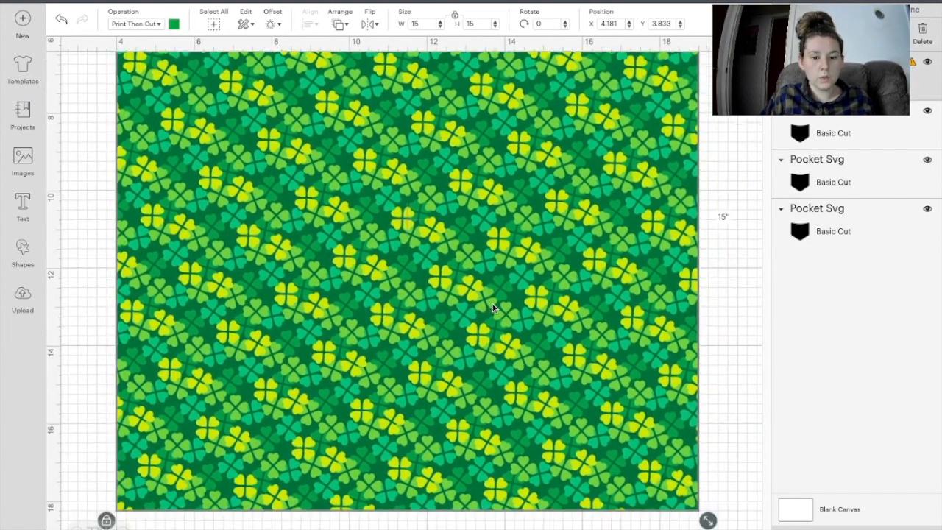
pyautogui.rightClick(695, 473)
pyautogui.moveTo(695, 473); pyautogui.dragTo(496, 327)
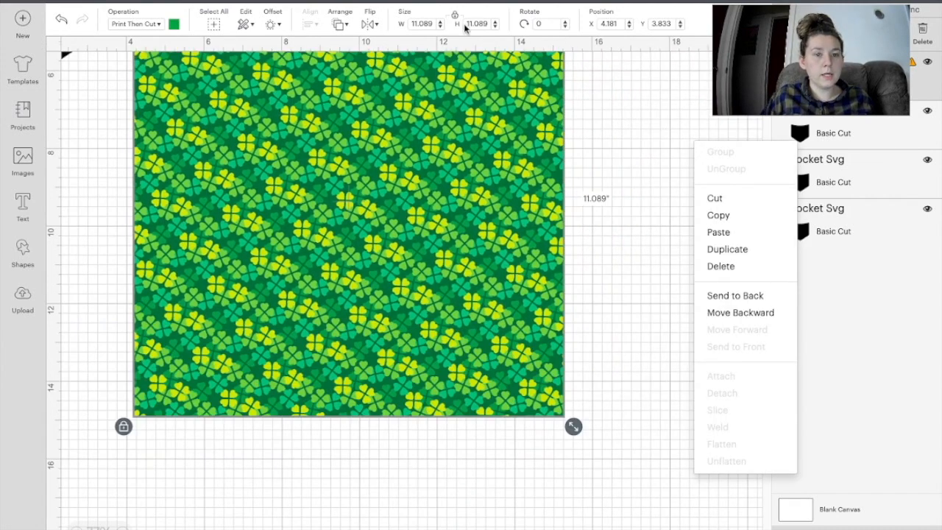
pyautogui.moveTo(563, 426); pyautogui.dragTo(509, 374)
pyautogui.scroll(2, 587, 270)
pyautogui.moveTo(383, 266); pyautogui.dragTo(524, 333)
pyautogui.moveTo(236, 171); pyautogui.dragTo(388, 242)
# Step: Slice the pocket shape out of the clover pattern and delete the leftover pattern
pyautogui.click(280, 145)
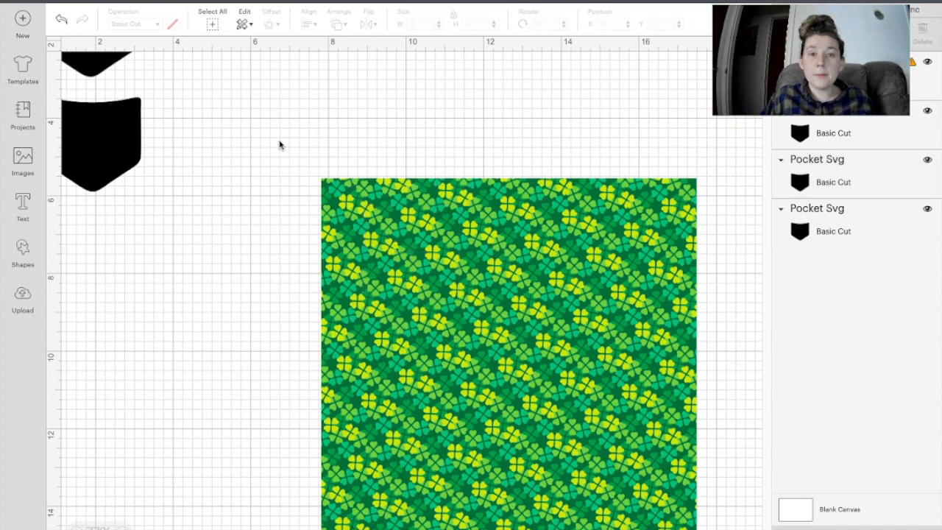
pyautogui.moveTo(274, 128); pyautogui.dragTo(663, 465)
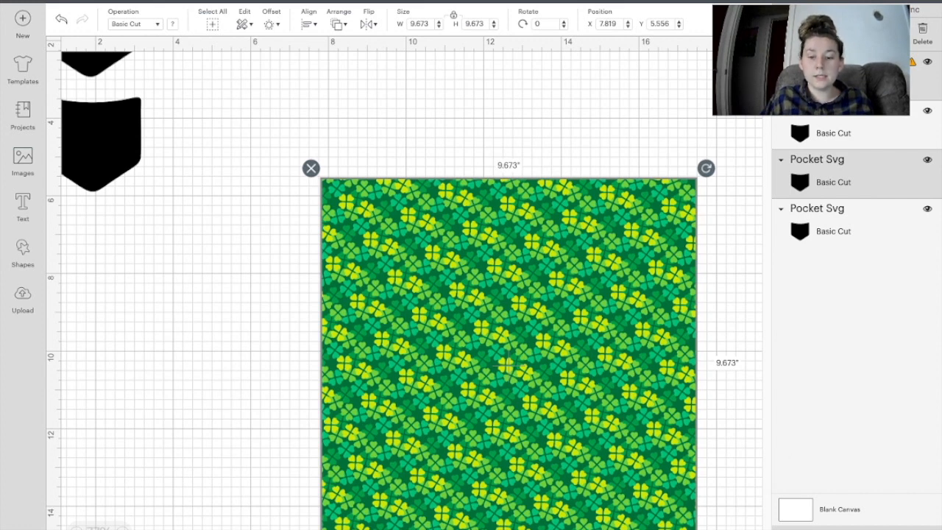
pyautogui.press('Escape')
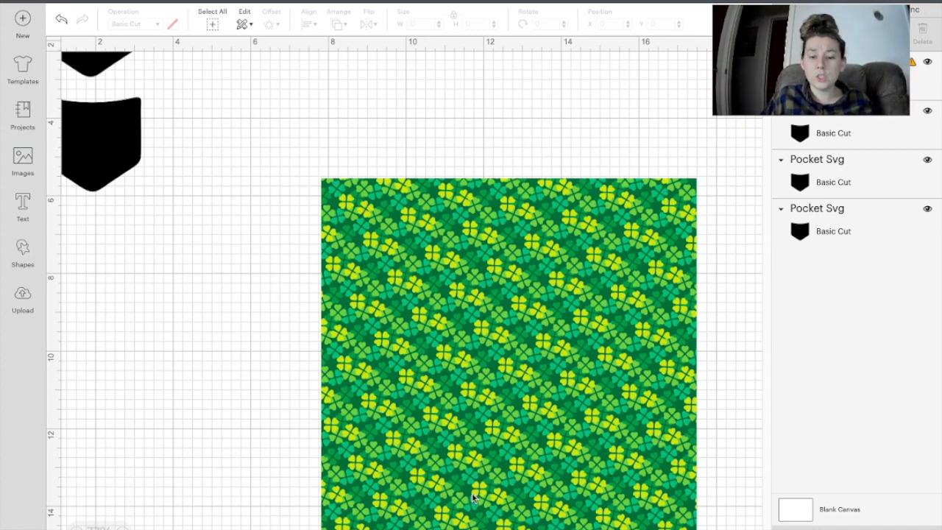
pyautogui.click(536, 309)
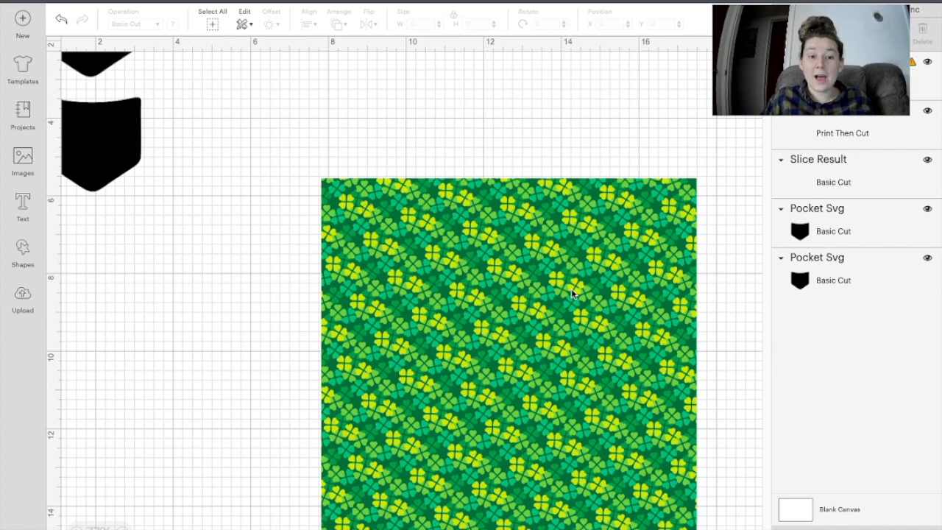
pyautogui.moveTo(618, 298); pyautogui.dragTo(458, 346)
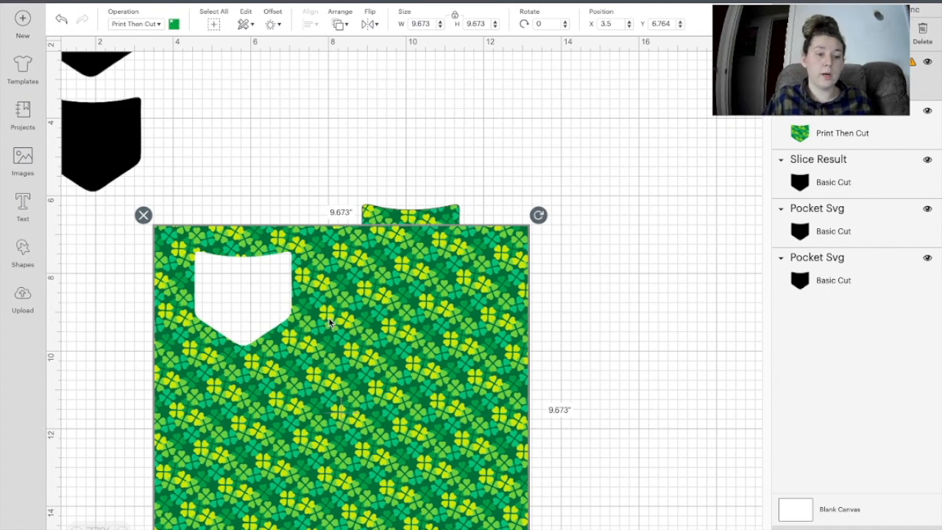
pyautogui.press('Delete')
# Step: Move the clover pocket clear of the black pocket and delete the extra right black pocket
pyautogui.moveTo(410, 229)
pyautogui.mouseDown()
pyautogui.moveTo(282, 152)
pyautogui.moveTo(319, 138)
pyautogui.moveTo(418, 228)
pyautogui.mouseUp()
pyautogui.hotkey('ctrl', 'z')
pyautogui.rightClick(420, 252)
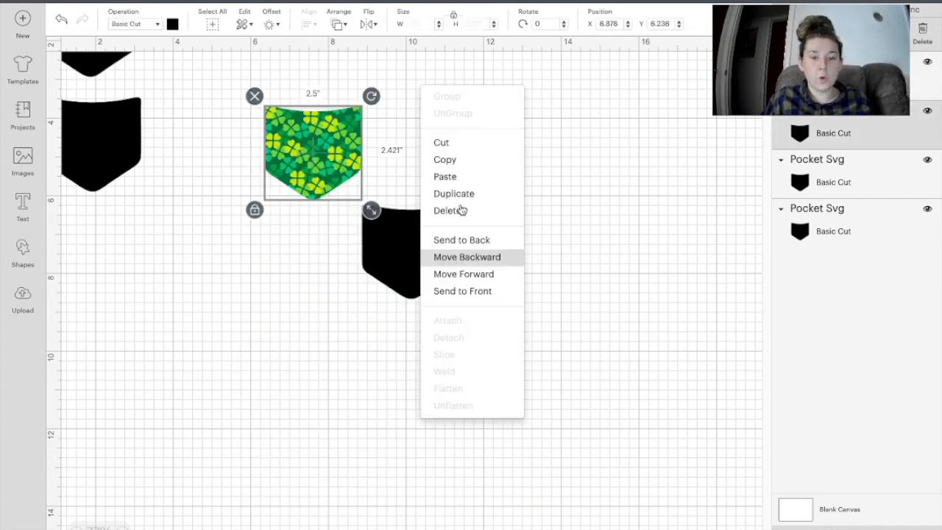
pyautogui.click(615, 202)
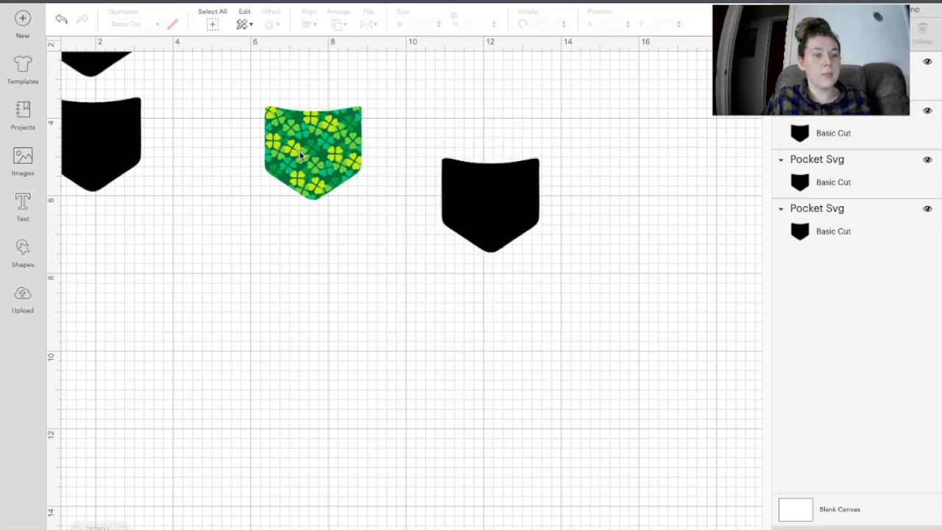
pyautogui.moveTo(298, 152); pyautogui.dragTo(282, 122)
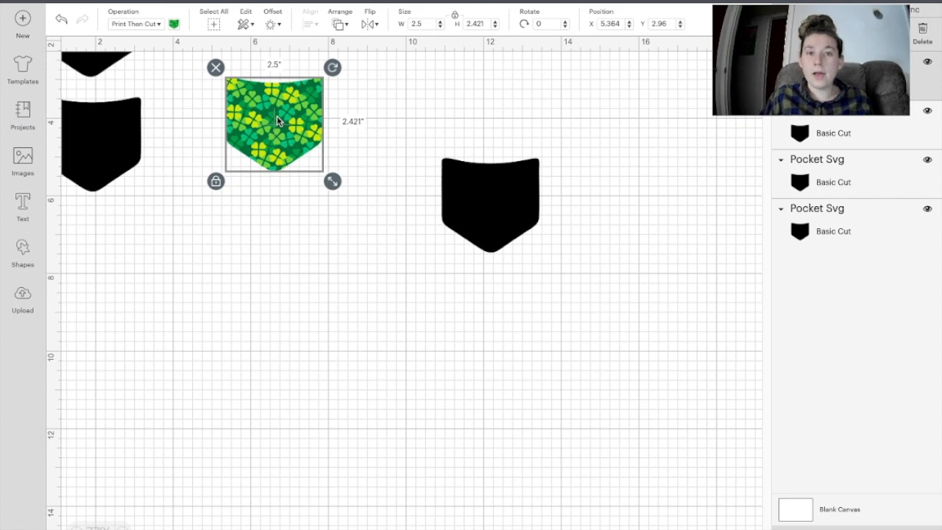
pyautogui.scroll(2, 279, 261)
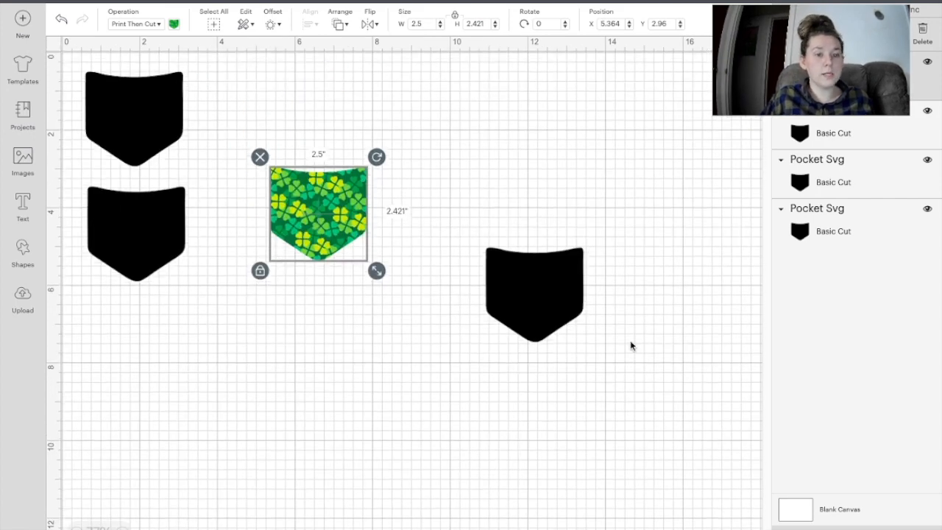
pyautogui.click(528, 287)
pyautogui.press('Delete')
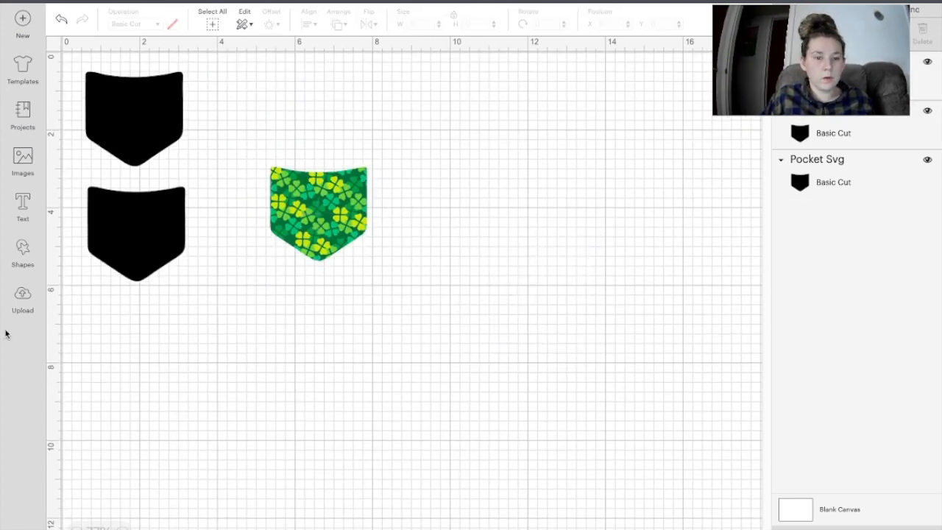
pyautogui.click(122, 252)
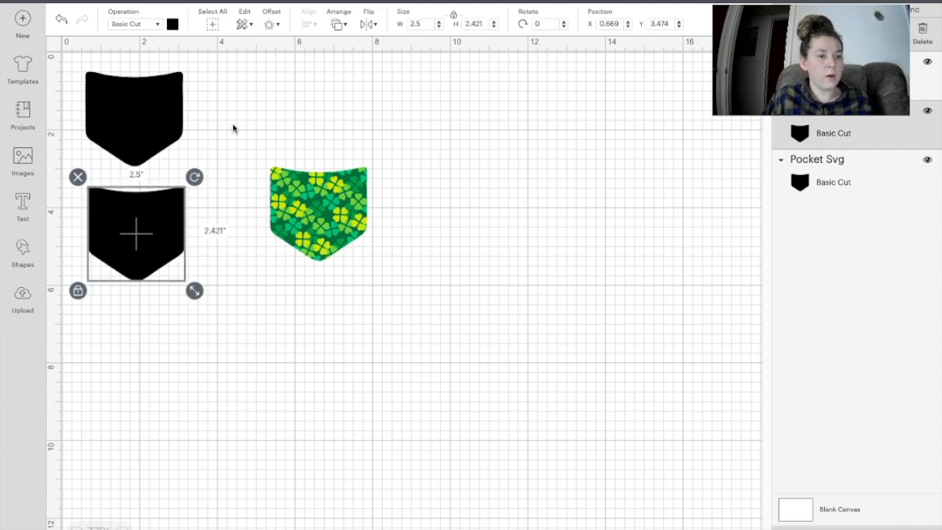
pyautogui.click(153, 359)
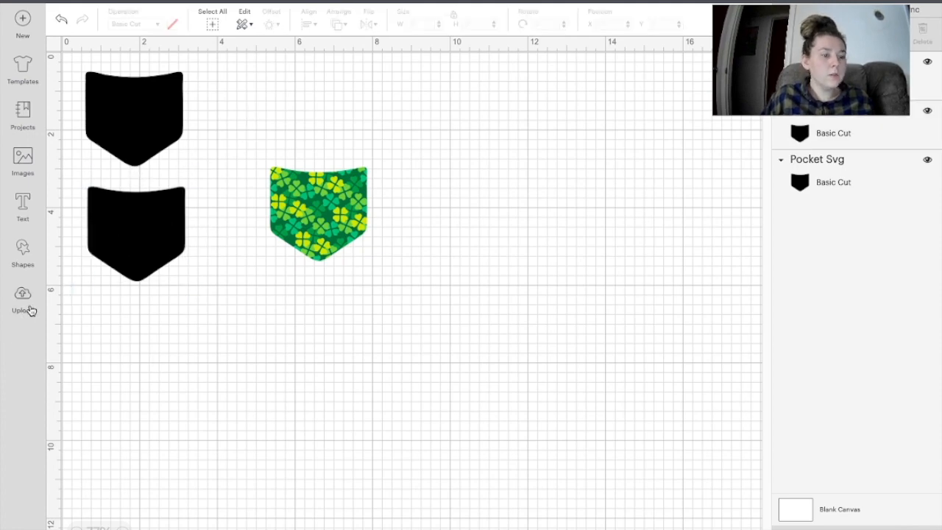
# Step: Upload the green plaid 02.jpg and mark it as a complex image
pyautogui.click(29, 310)
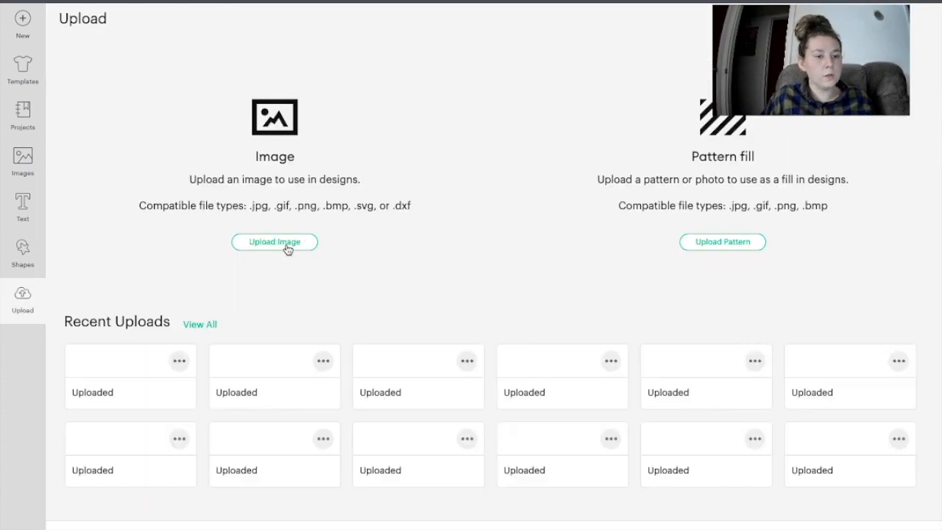
pyautogui.click(286, 246)
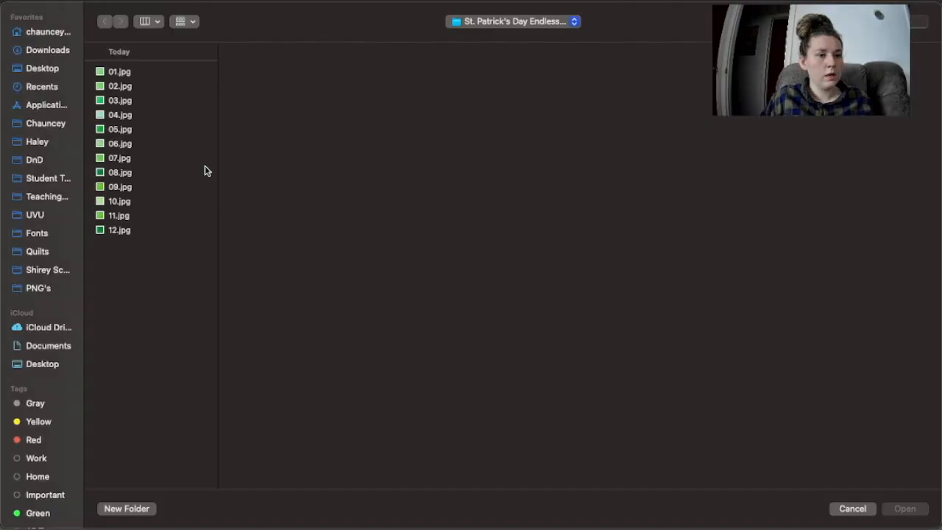
pyautogui.click(107, 85)
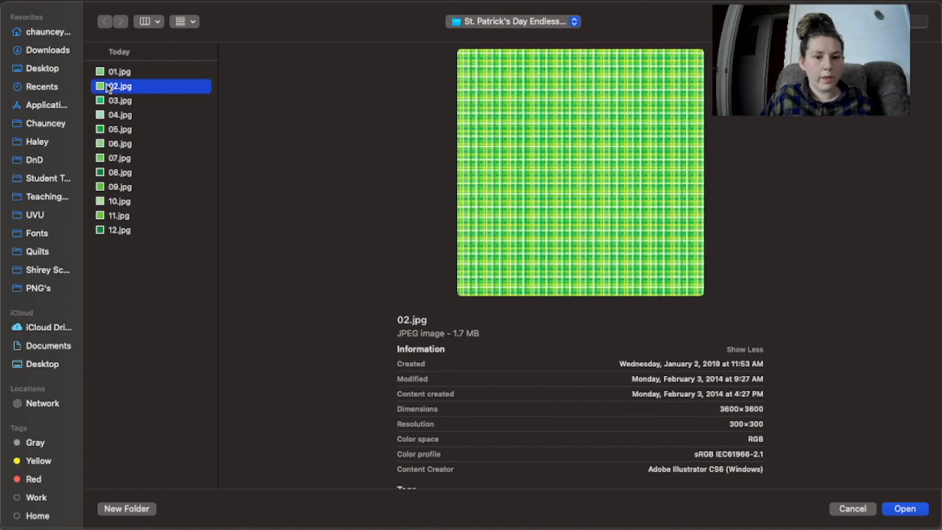
pyautogui.click(907, 510)
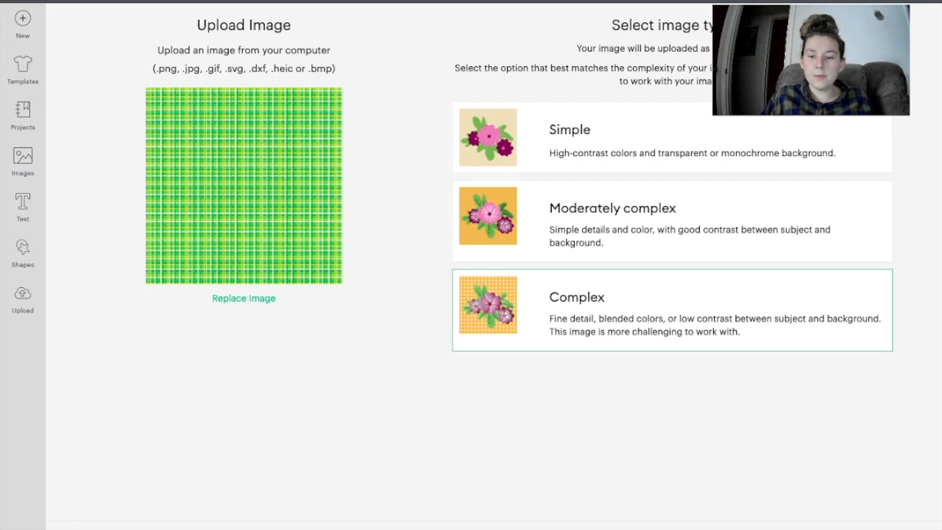
pyautogui.click(699, 316)
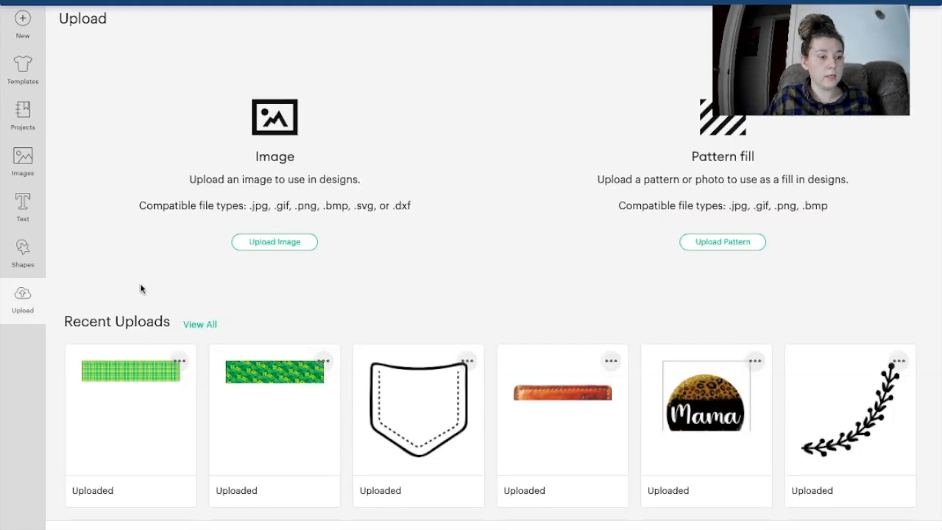
# Step: Add the green plaid from Recent Uploads to the canvas and set its width to 15 inches
pyautogui.click(159, 385)
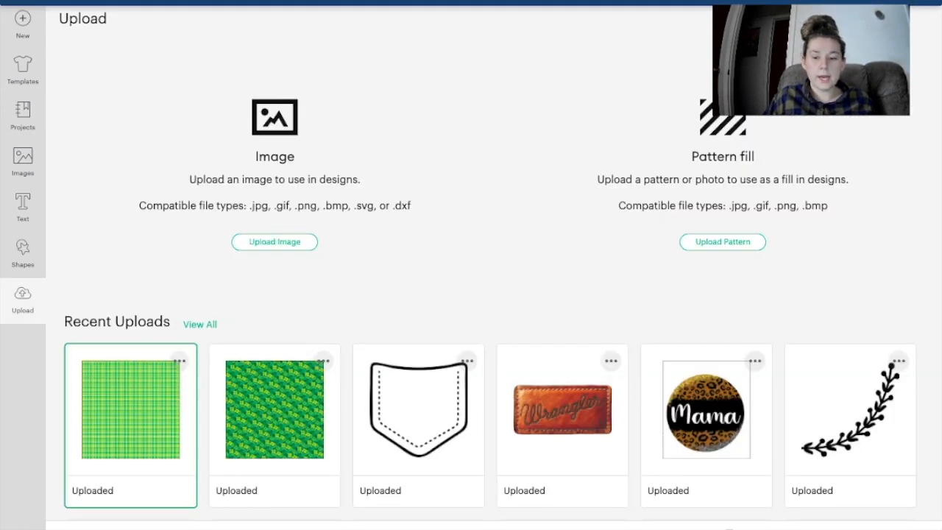
pyautogui.doubleClick(419, 353)
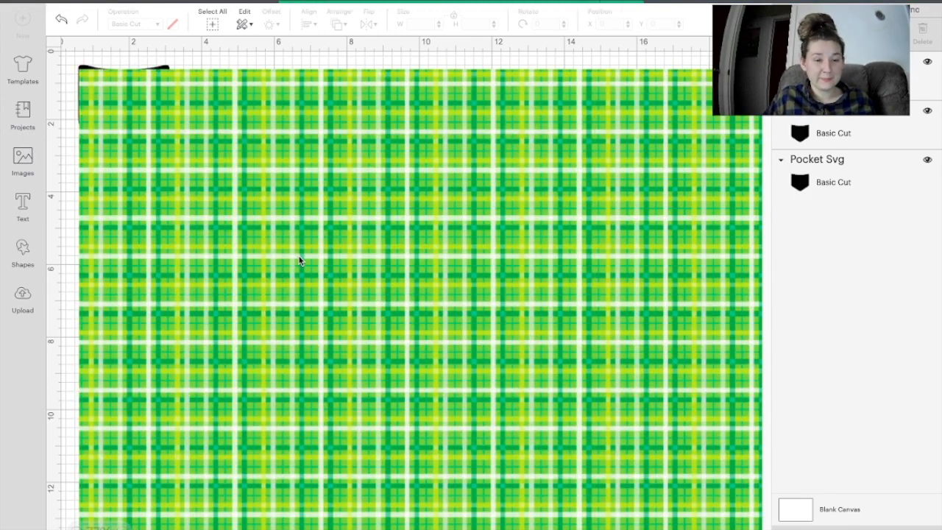
pyautogui.click(466, 237)
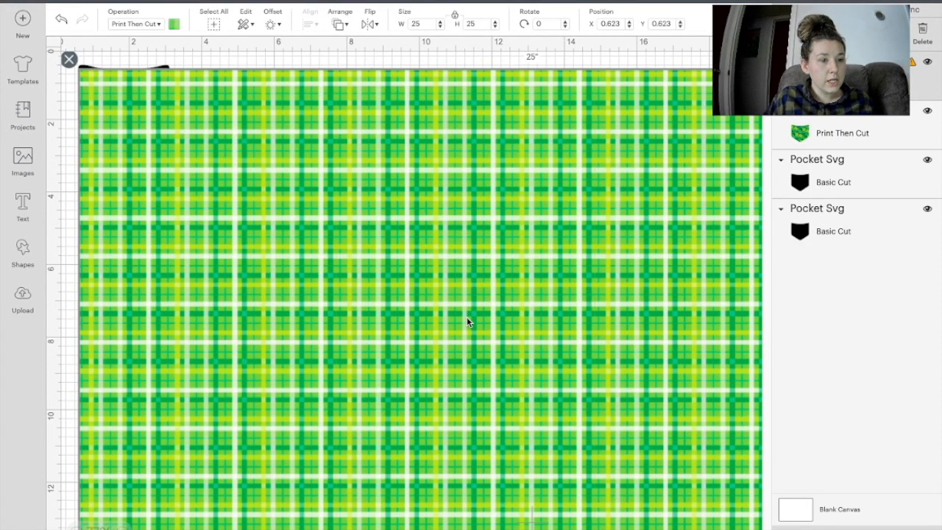
pyautogui.scroll(-2, 467, 322)
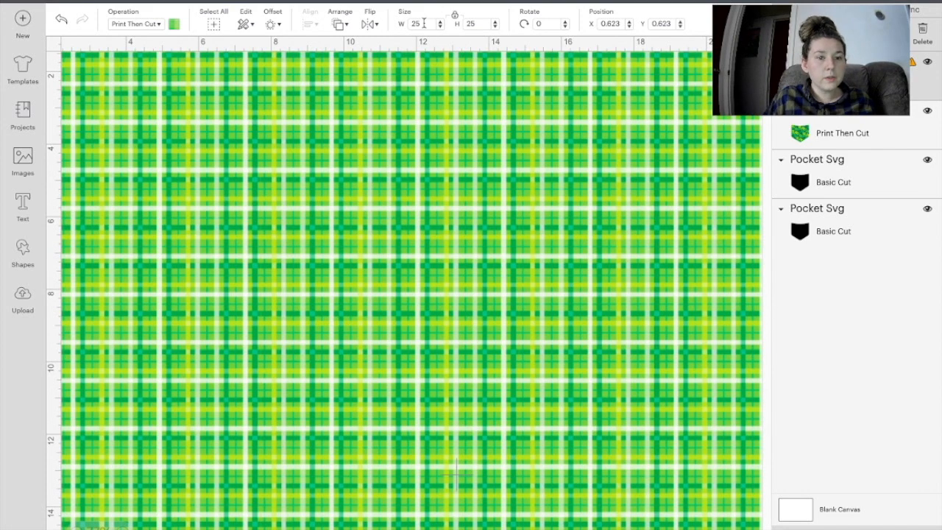
pyautogui.write('15')
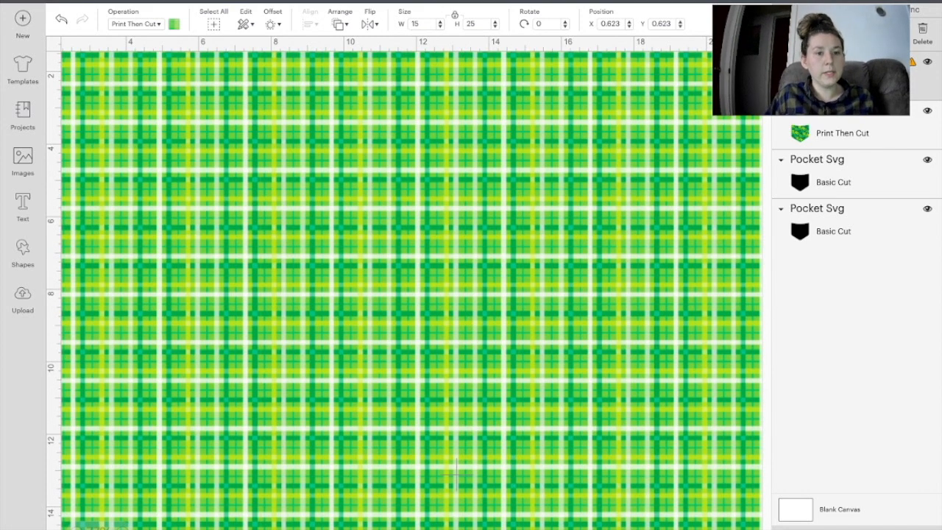
pyautogui.press('Return')
pyautogui.scroll(2, 306, 211)
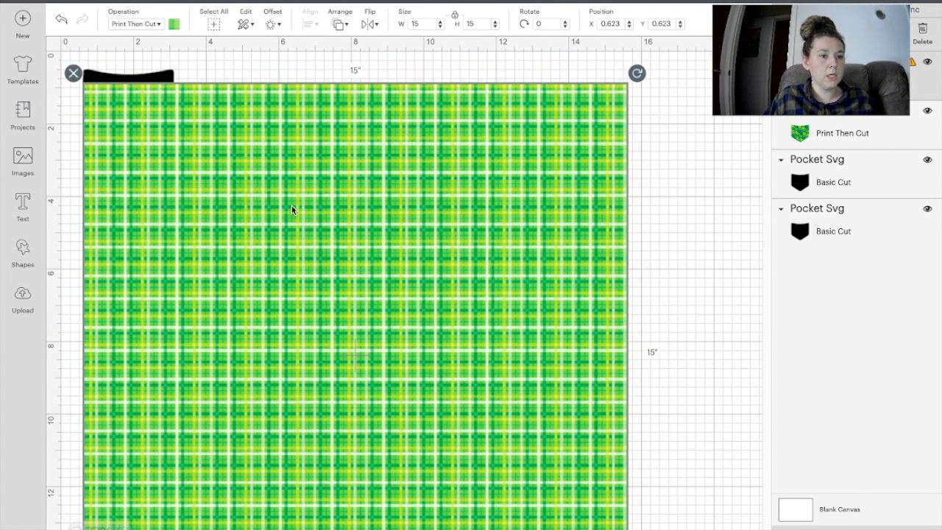
# Step: Move the clover pocket up and hide it, then place the lower black pocket onto the plaid
pyautogui.moveTo(254, 203); pyautogui.dragTo(418, 367)
pyautogui.rightClick(290, 164)
pyautogui.moveTo(290, 165); pyautogui.dragTo(442, 78)
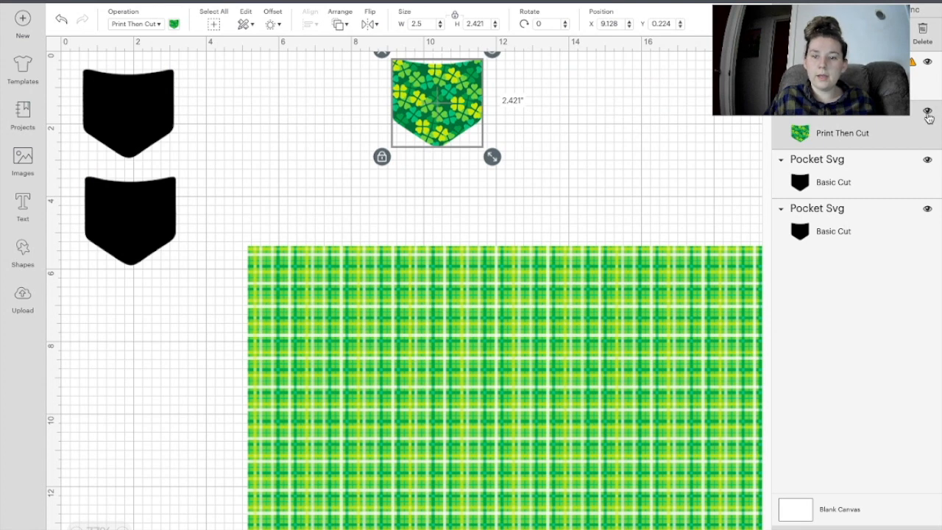
pyautogui.click(928, 113)
pyautogui.moveTo(139, 235); pyautogui.dragTo(327, 314)
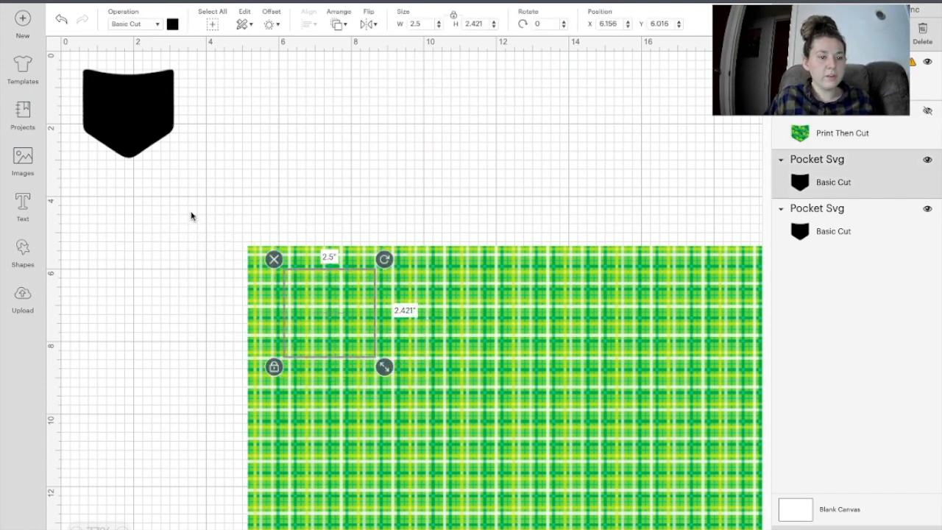
pyautogui.moveTo(193, 201); pyautogui.dragTo(586, 520)
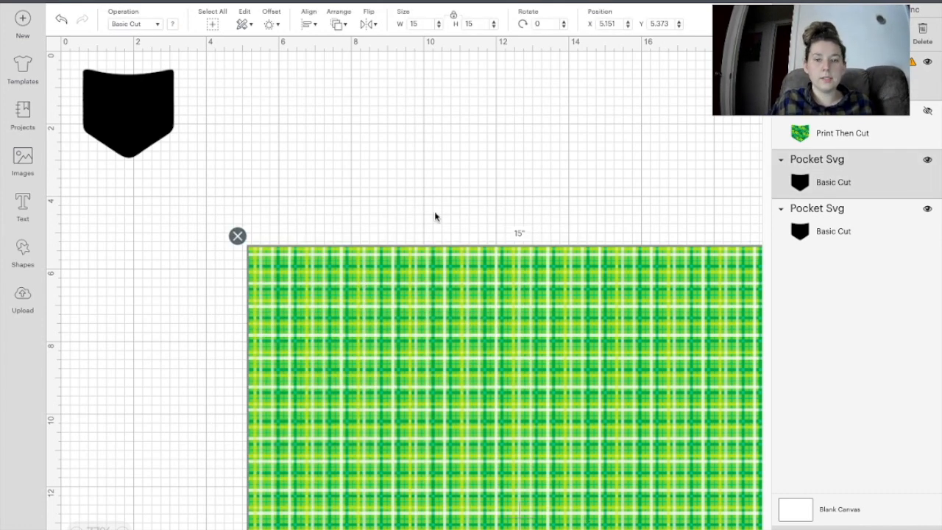
pyautogui.moveTo(470, 321); pyautogui.dragTo(481, 419)
pyautogui.moveTo(382, 356); pyautogui.dragTo(418, 292)
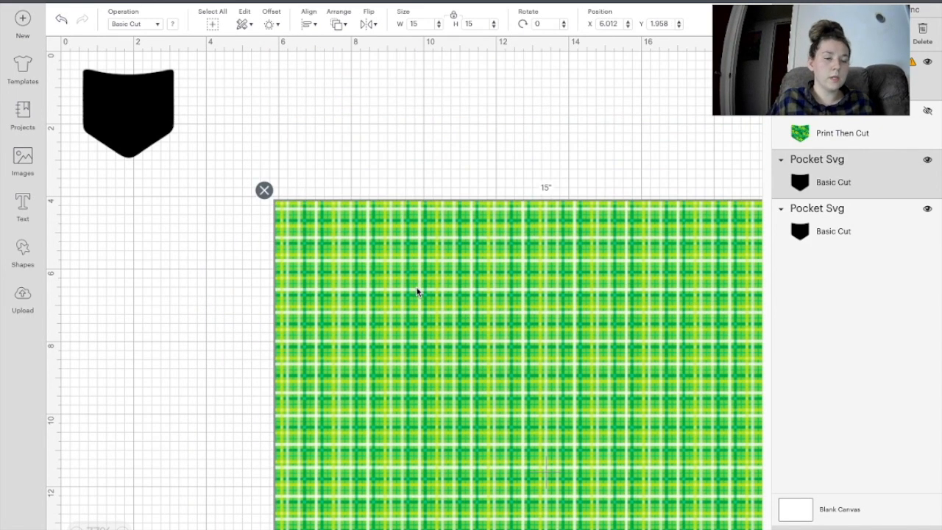
pyautogui.click(177, 289)
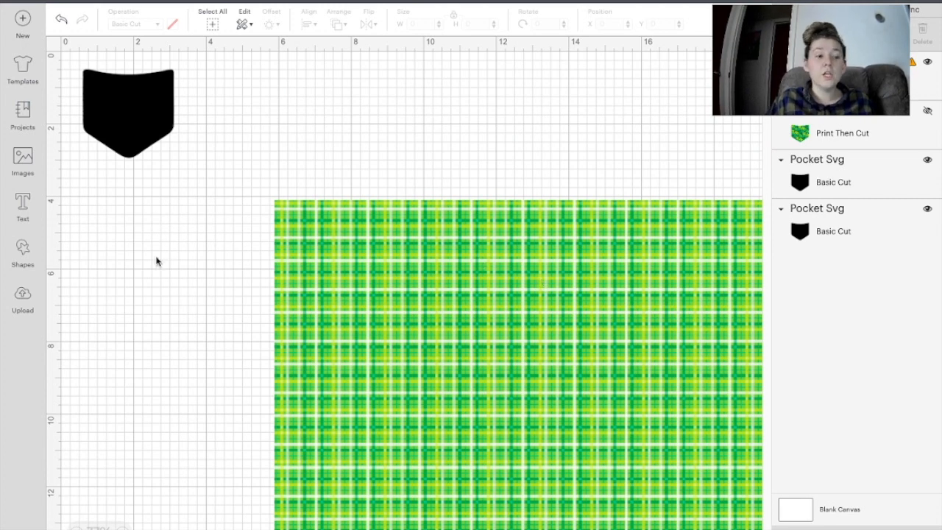
# Step: Position the black pocket over the plaid, select both, and Slice
pyautogui.rightClick(423, 363)
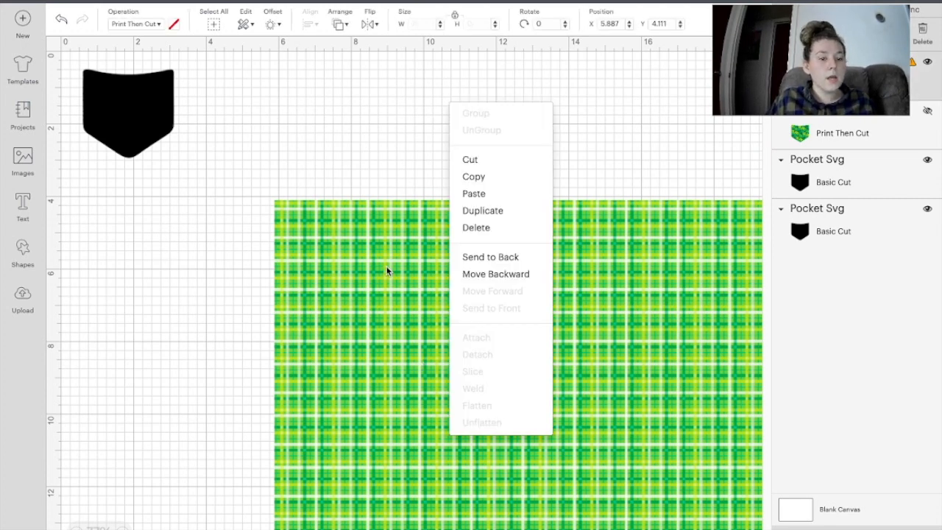
pyautogui.moveTo(387, 269); pyautogui.dragTo(366, 353)
pyautogui.moveTo(354, 239); pyautogui.dragTo(373, 167)
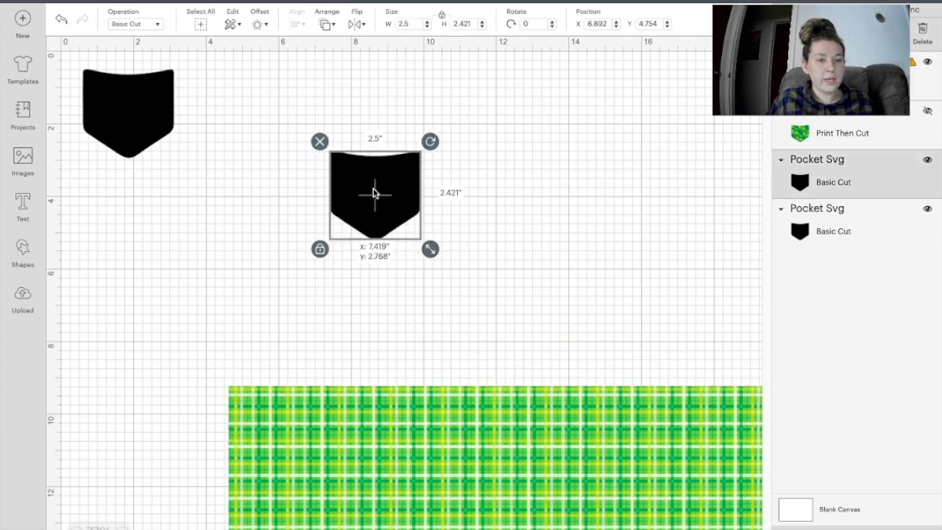
pyautogui.moveTo(402, 446); pyautogui.dragTo(406, 281)
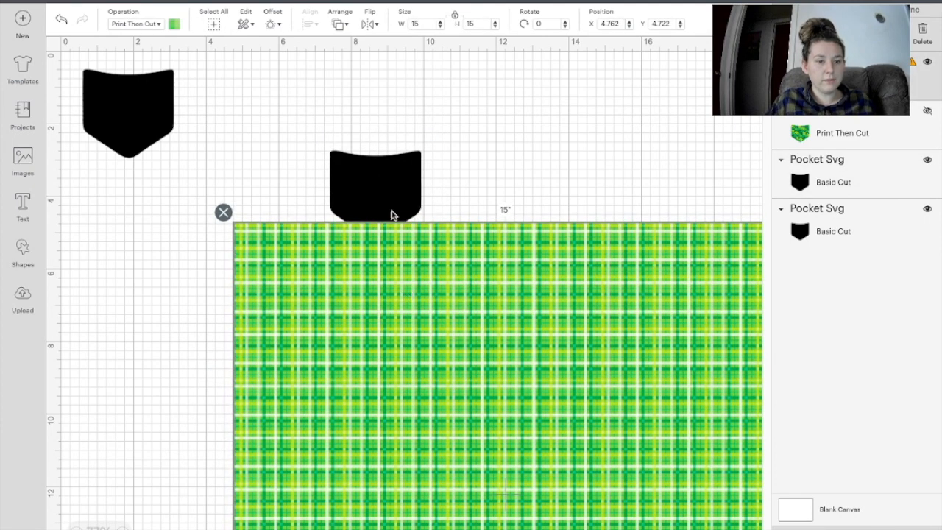
pyautogui.rightClick(380, 188)
pyautogui.moveTo(380, 189); pyautogui.dragTo(326, 287)
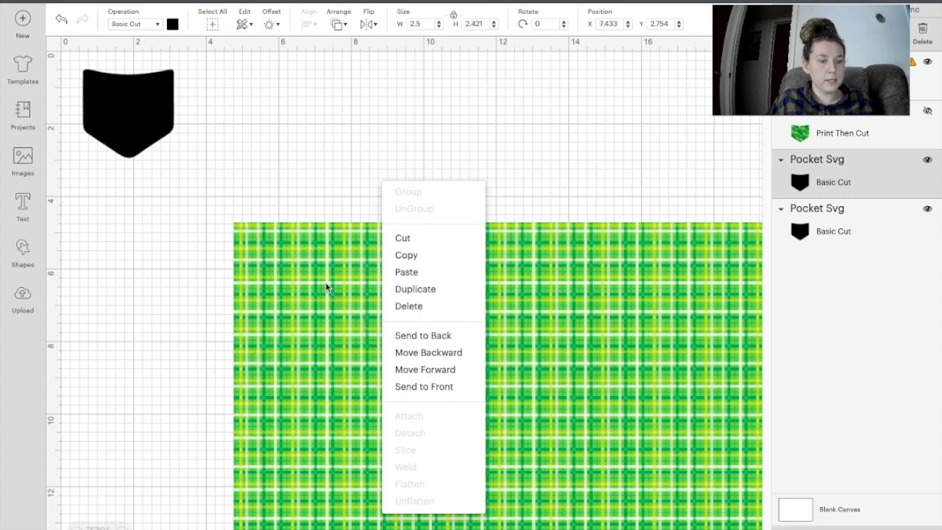
pyautogui.click(580, 283)
pyautogui.click(580, 284)
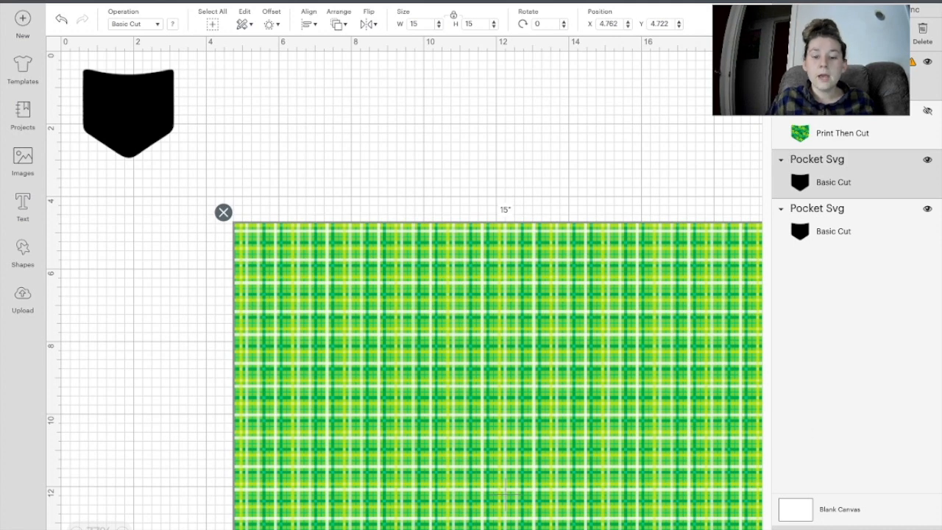
pyautogui.click(506, 494)
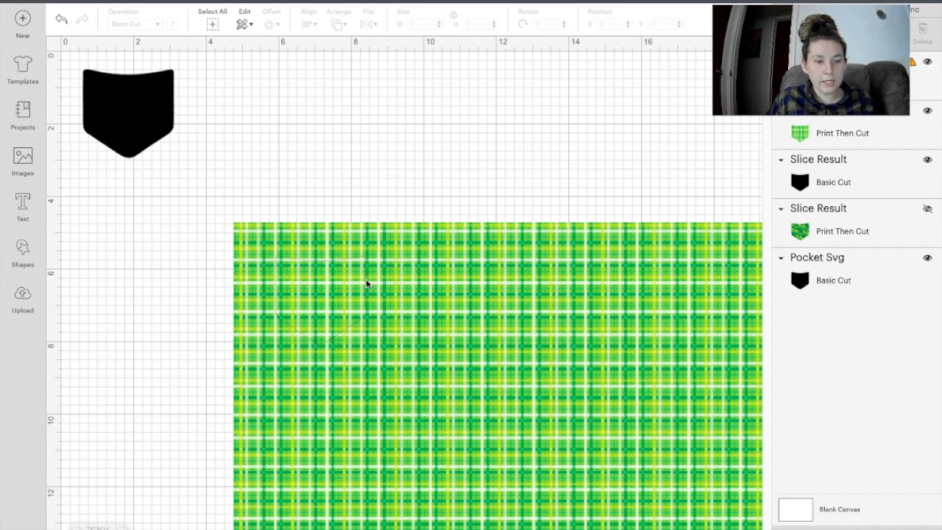
# Step: Delete the leftover plaid, unhide the clover pocket, and arrange both patterned pockets above the black one
pyautogui.moveTo(499, 254); pyautogui.dragTo(502, 104)
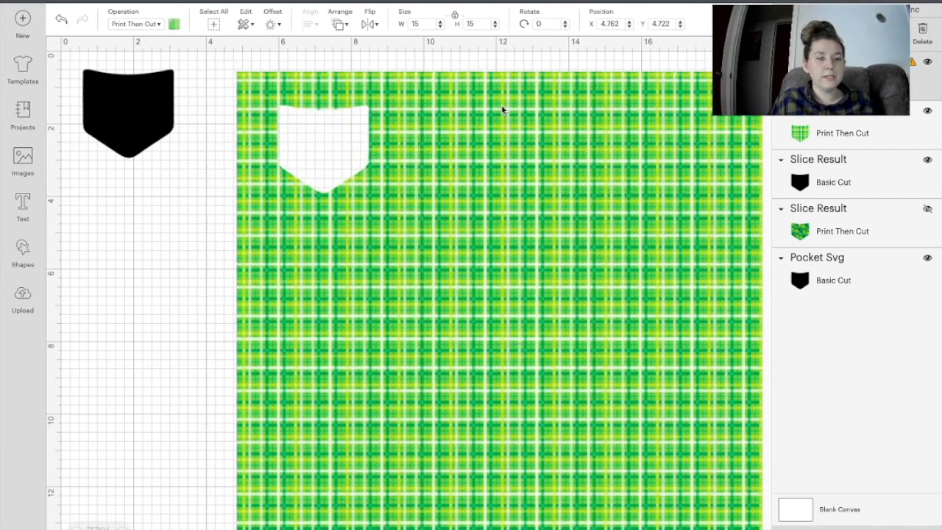
pyautogui.press('Delete')
pyautogui.moveTo(335, 299); pyautogui.dragTo(480, 139)
pyautogui.rightClick(286, 171)
pyautogui.click(596, 233)
pyautogui.rightClick(480, 107)
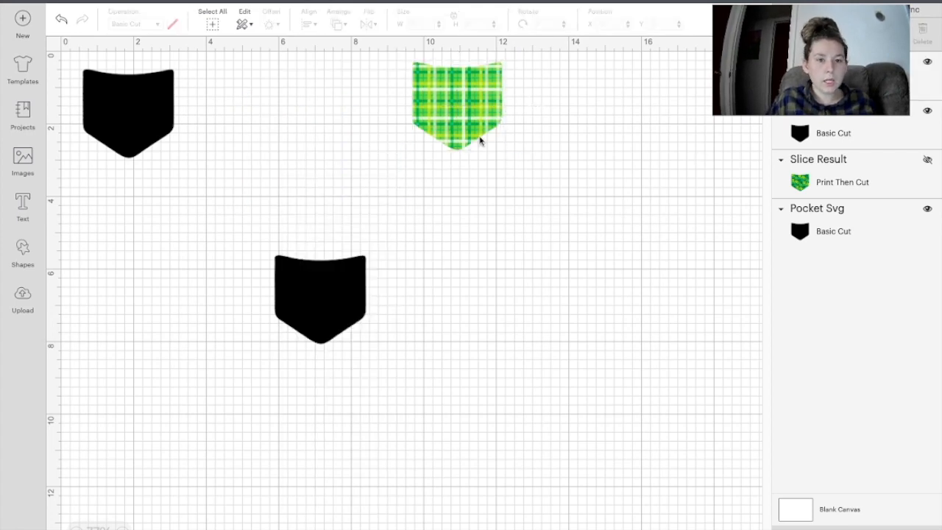
pyautogui.click(927, 159)
pyautogui.click(319, 143)
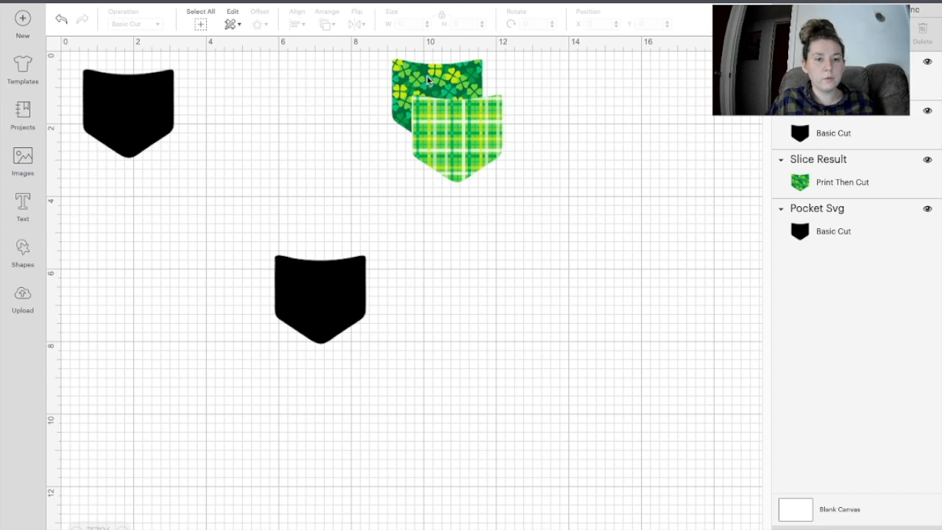
pyautogui.moveTo(427, 81); pyautogui.dragTo(342, 117)
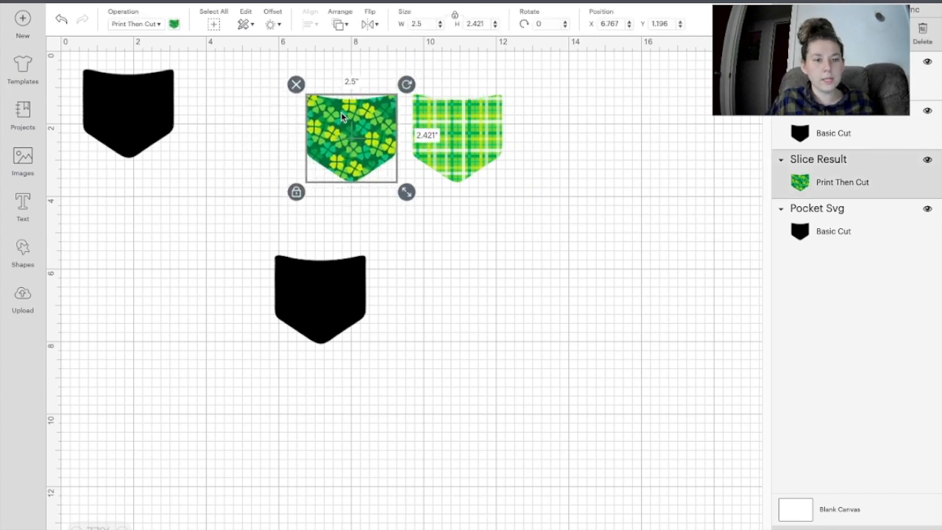
pyautogui.moveTo(340, 306); pyautogui.dragTo(407, 327)
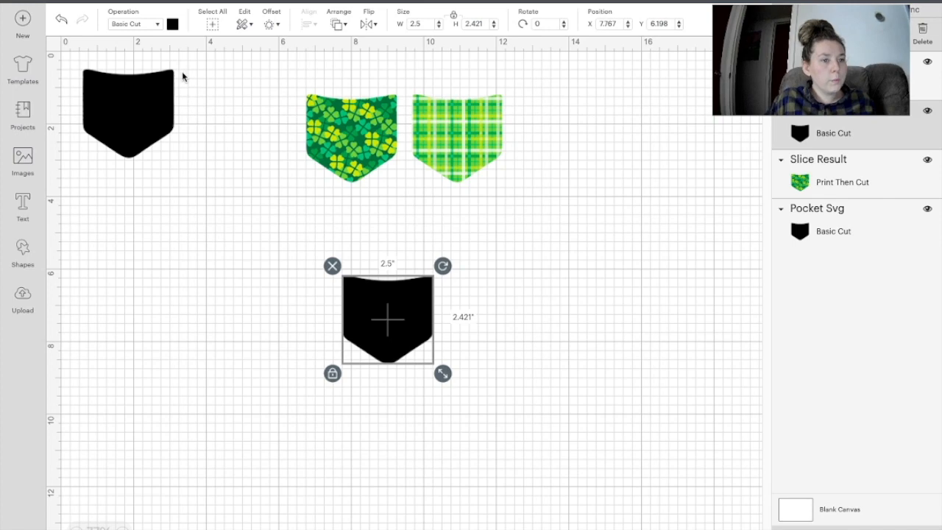
# Step: Upload the margarita design PNG from Downloads as a complex image and continue past background removal
pyautogui.click(21, 304)
pyautogui.click(286, 244)
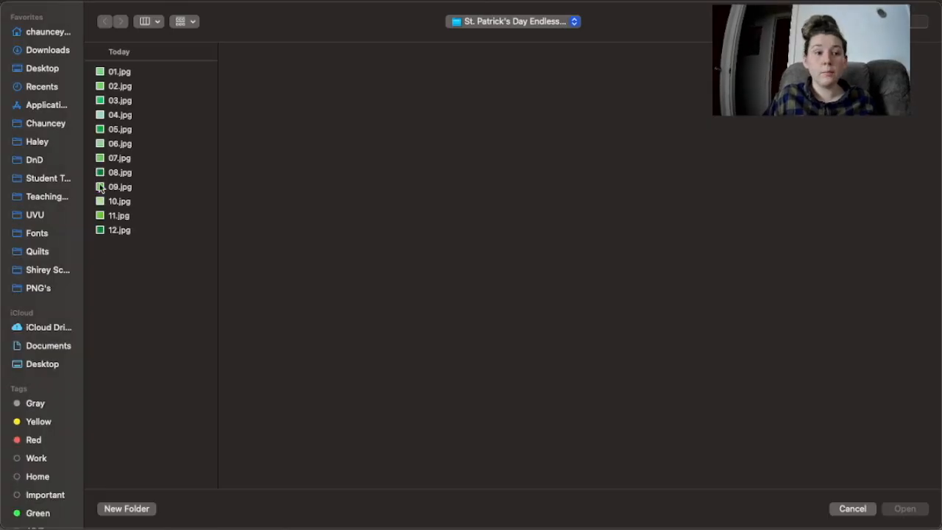
pyautogui.click(52, 49)
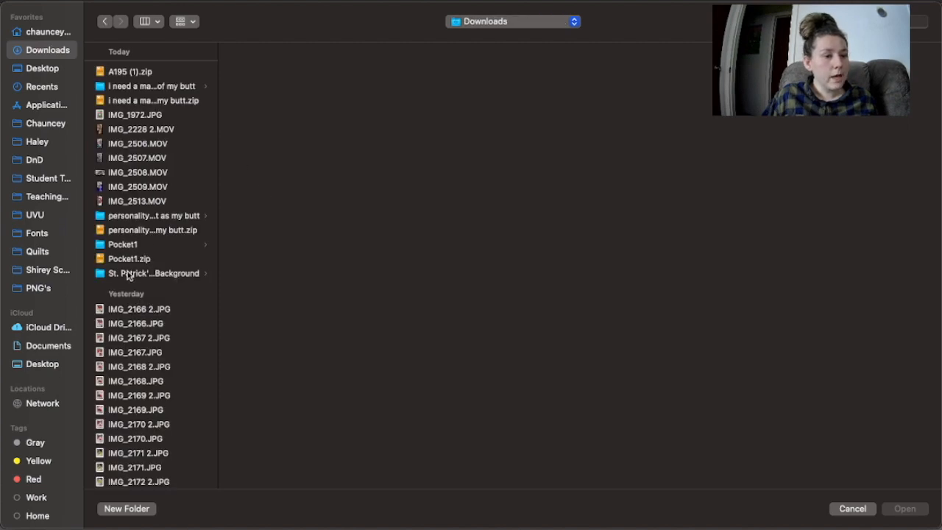
pyautogui.click(162, 101)
pyautogui.click(160, 85)
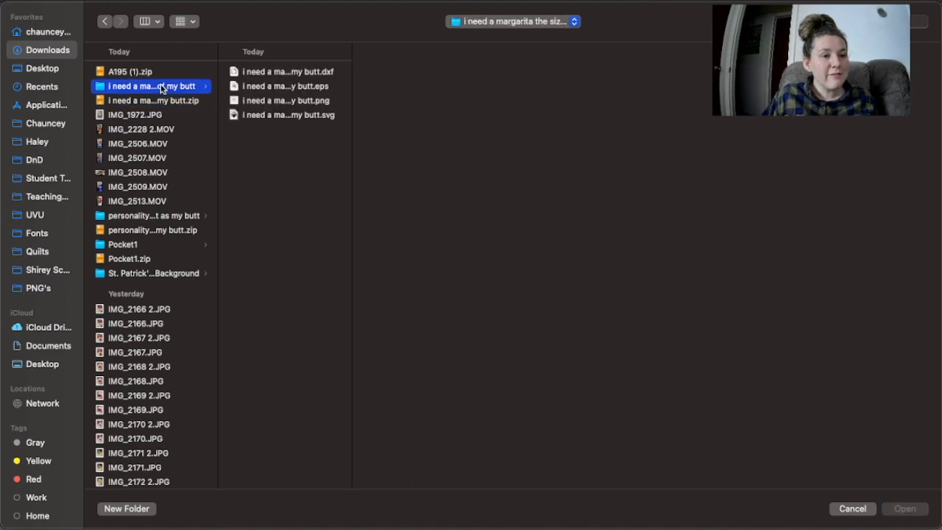
pyautogui.click(291, 76)
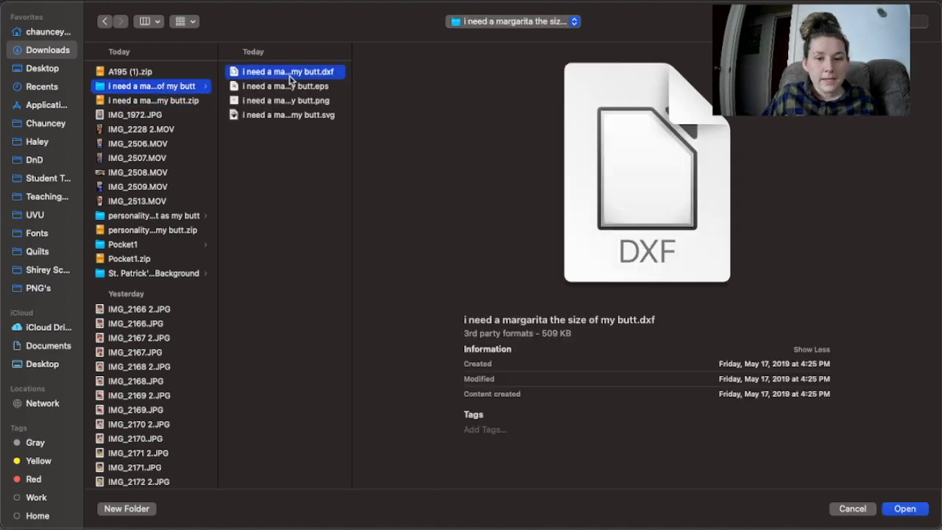
pyautogui.press('Down')
pyautogui.press('Down')
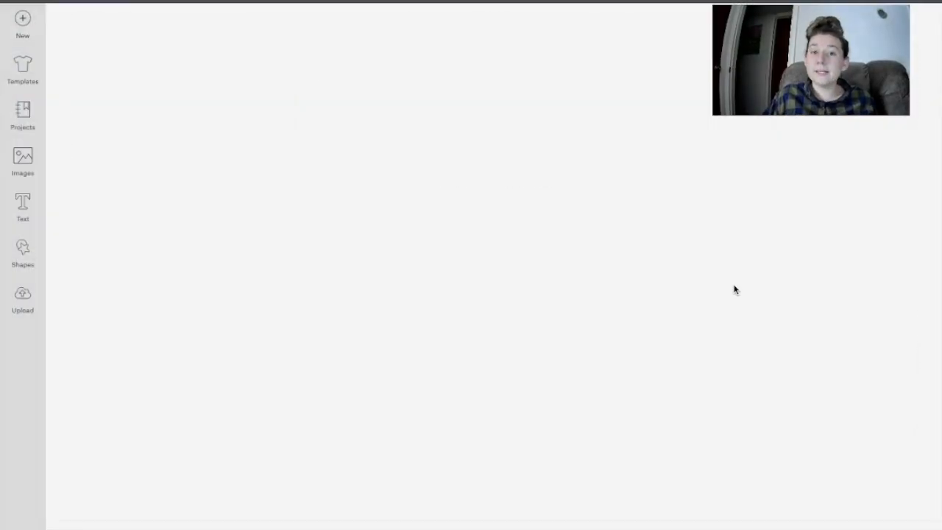
pyautogui.click(521, 314)
pyautogui.click(873, 527)
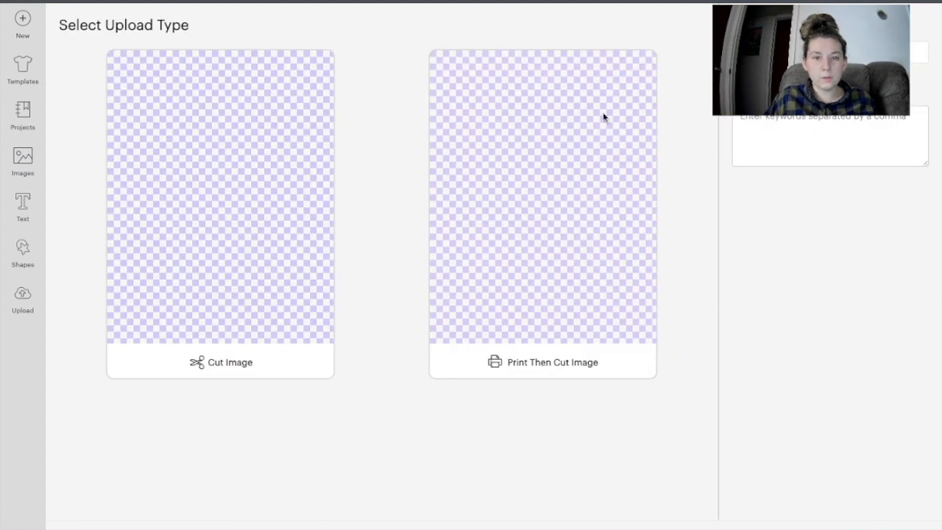
# Step: Save the margarita saying as a Print Then Cut Image
pyautogui.click(535, 305)
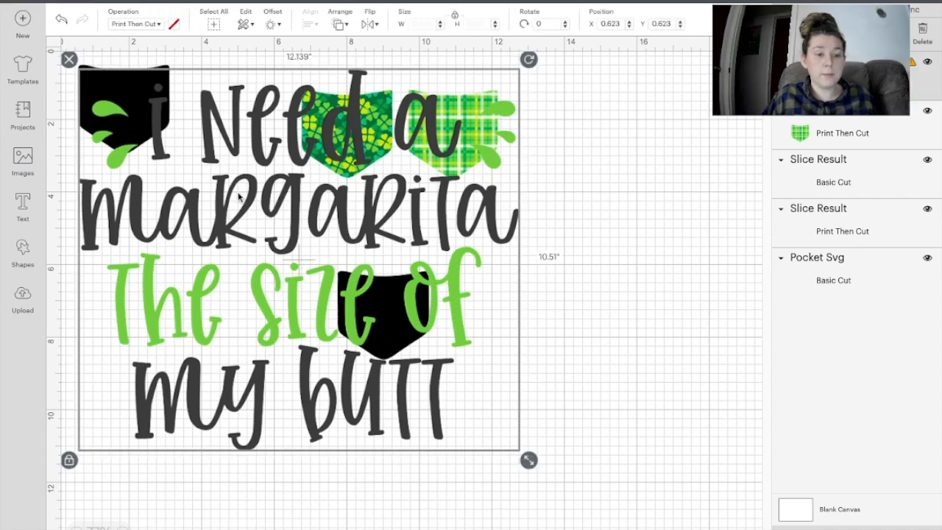
# Step: Shrink the margarita saying to 2.048 by 1.773 inches and move it lower
pyautogui.moveTo(529, 460); pyautogui.dragTo(181, 177)
pyautogui.rightClick(145, 133)
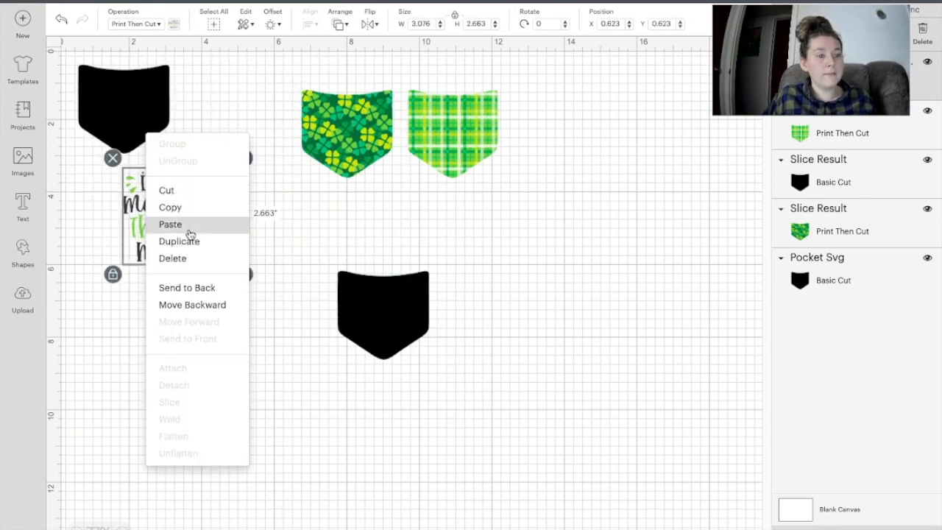
pyautogui.moveTo(340, 454)
pyautogui.mouseDown()
pyautogui.moveTo(374, 499)
pyautogui.moveTo(340, 469)
pyautogui.mouseUp()
# Step: Turn the lower black pocket white and set the margarita saying on it
pyautogui.click(376, 286)
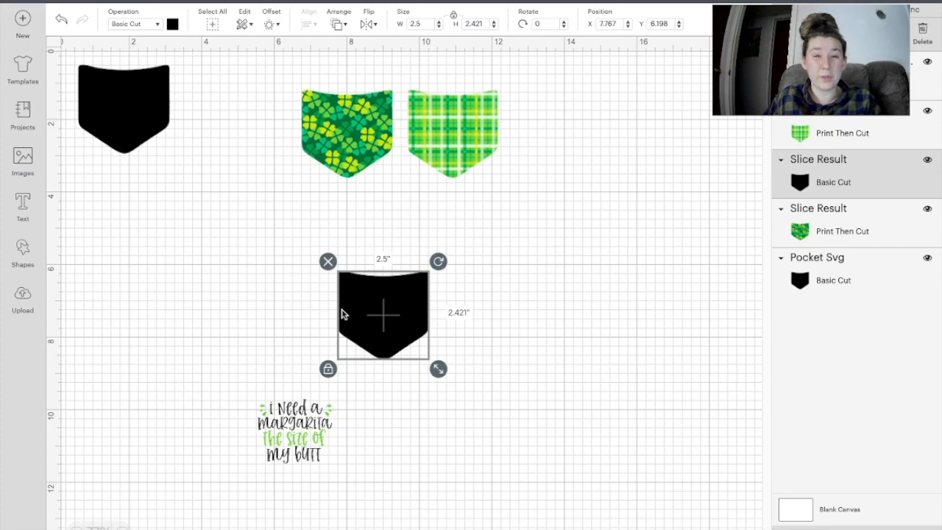
pyautogui.click(173, 25)
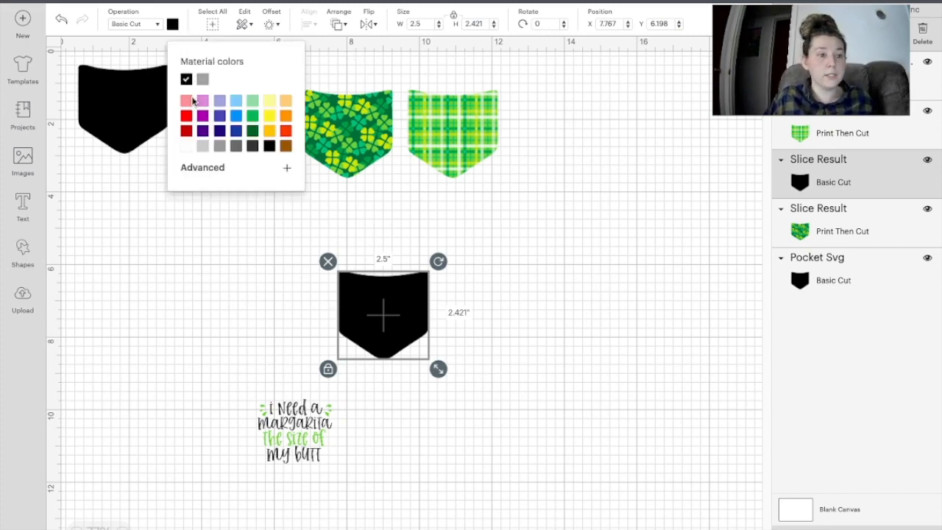
pyautogui.click(188, 148)
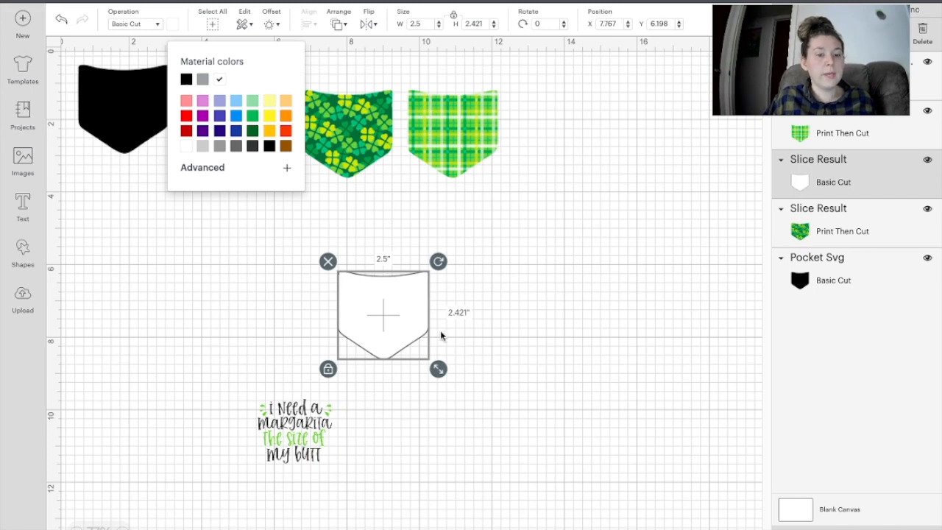
pyautogui.rightClick(441, 335)
pyautogui.click(646, 351)
pyautogui.moveTo(396, 312); pyautogui.dragTo(349, 301)
pyautogui.moveTo(300, 451); pyautogui.dragTo(344, 322)
# Step: Center the margarita text horizontally on the white pocket with Align
pyautogui.click(361, 396)
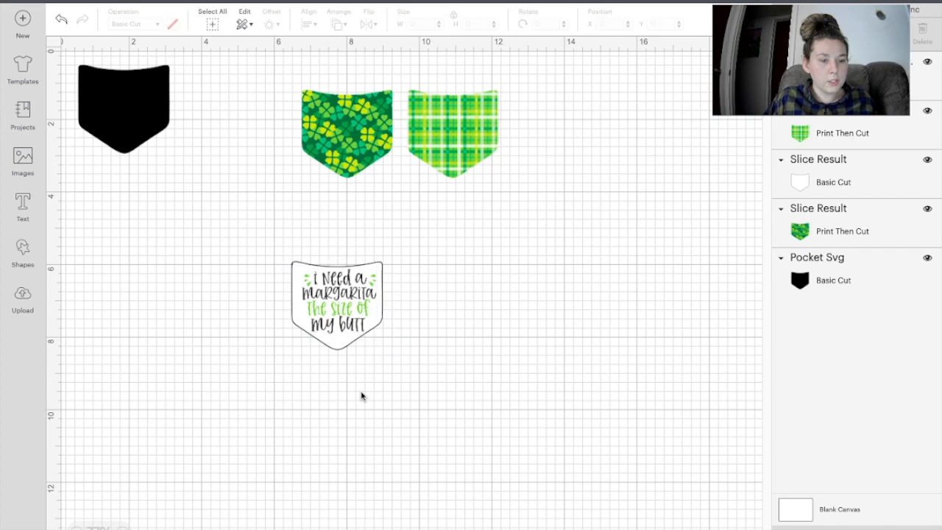
pyautogui.moveTo(438, 382); pyautogui.dragTo(260, 235)
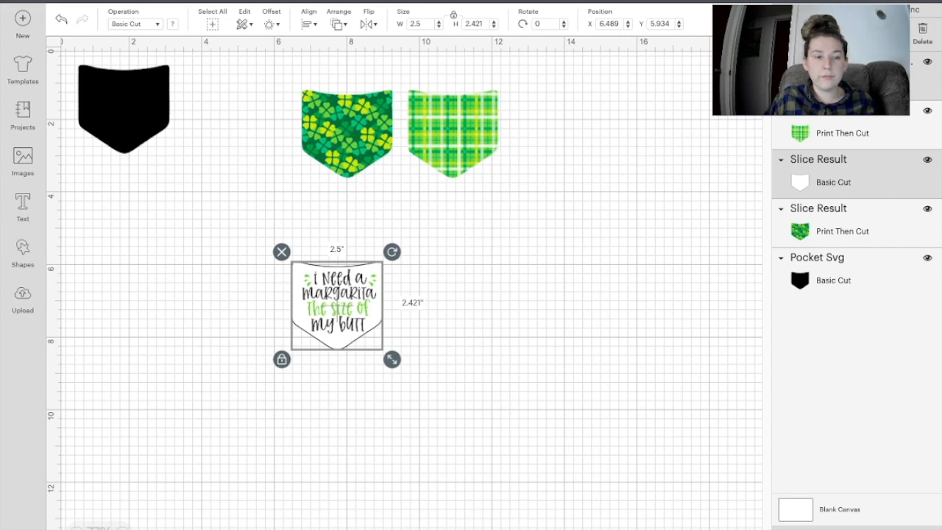
pyautogui.click(312, 26)
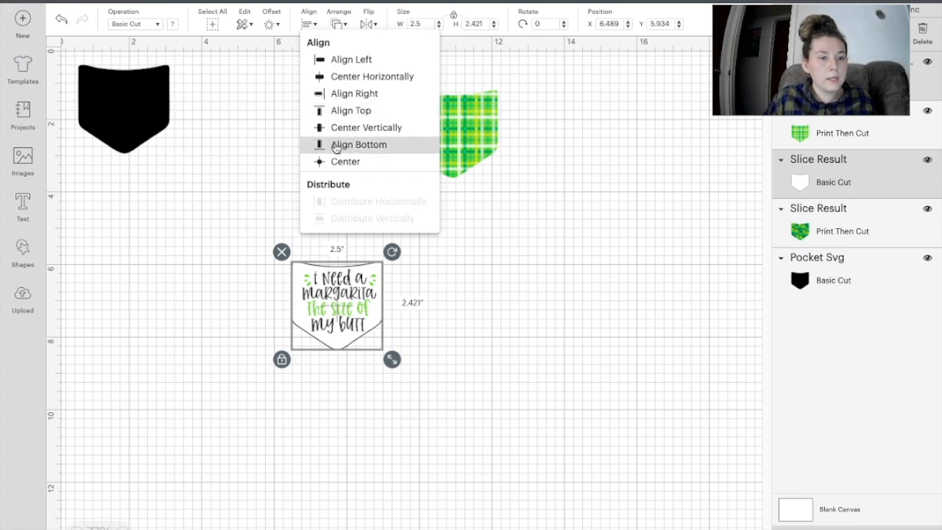
pyautogui.click(344, 81)
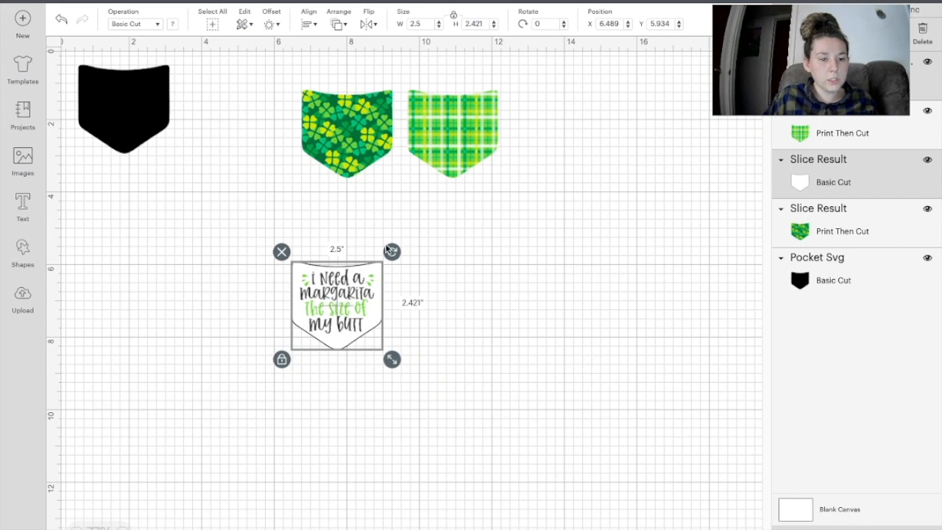
# Step: Nudge the margarita text slightly right on its pocket
pyautogui.click(356, 384)
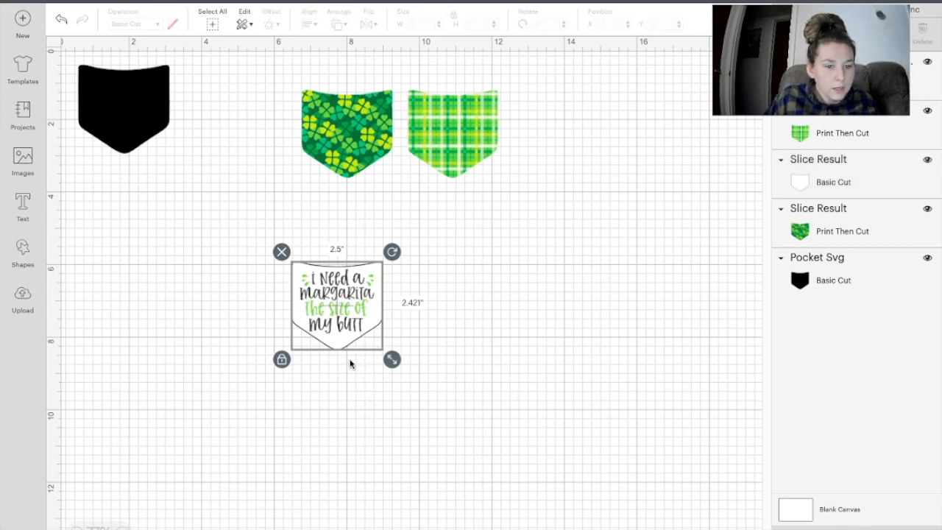
pyautogui.click(336, 315)
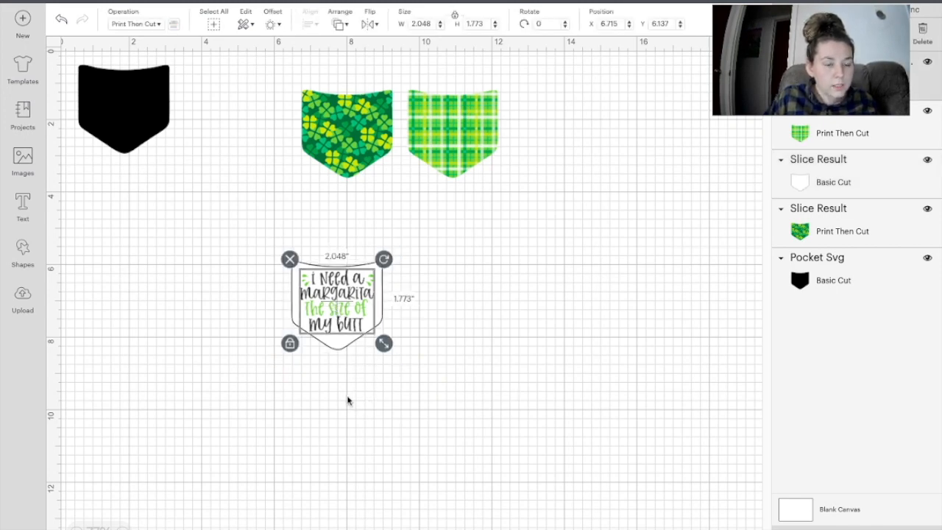
pyautogui.click(349, 399)
pyautogui.click(350, 314)
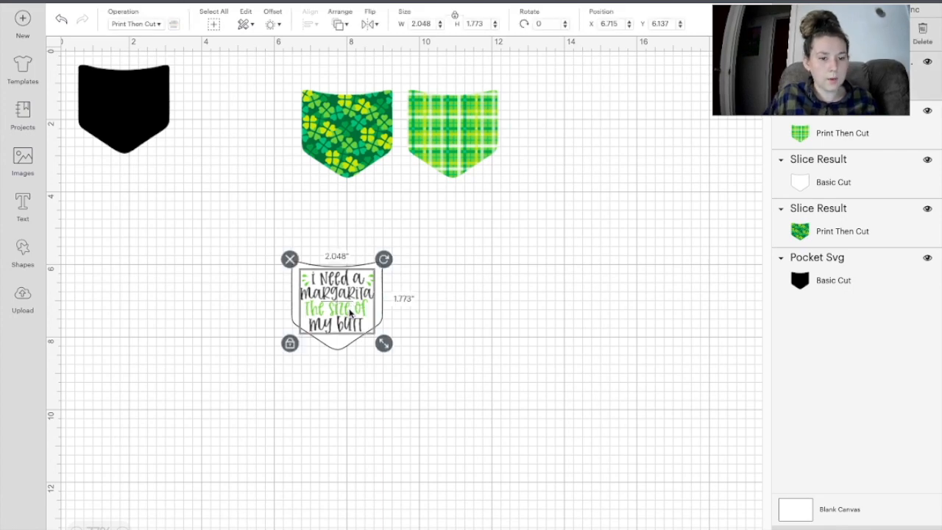
pyautogui.moveTo(351, 312); pyautogui.dragTo(352, 312)
pyautogui.click(368, 390)
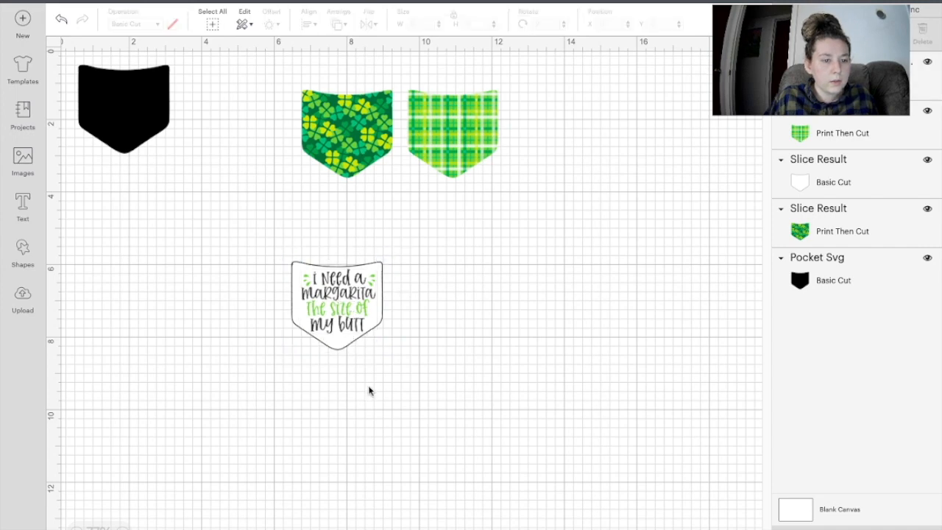
# Step: Check the margarita text's layer ordering options, such as Move Backward
pyautogui.rightClick(340, 313)
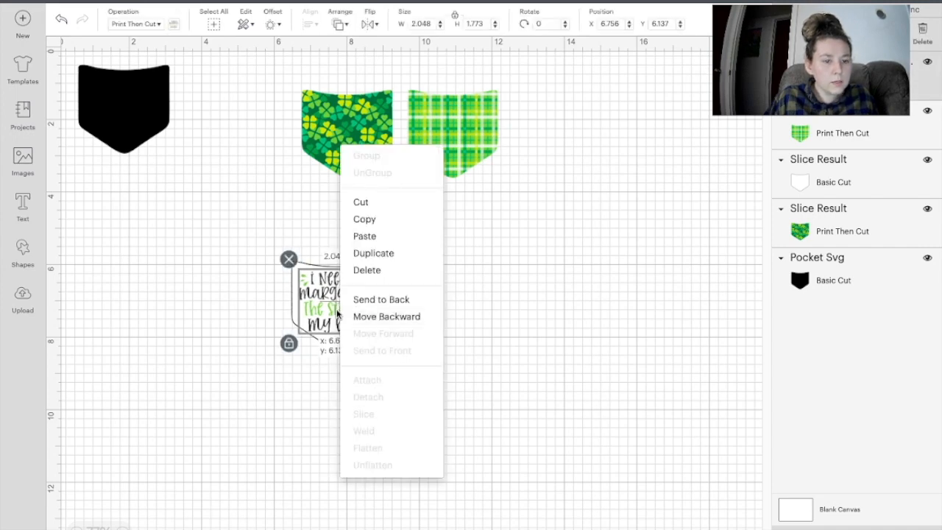
pyautogui.click(498, 366)
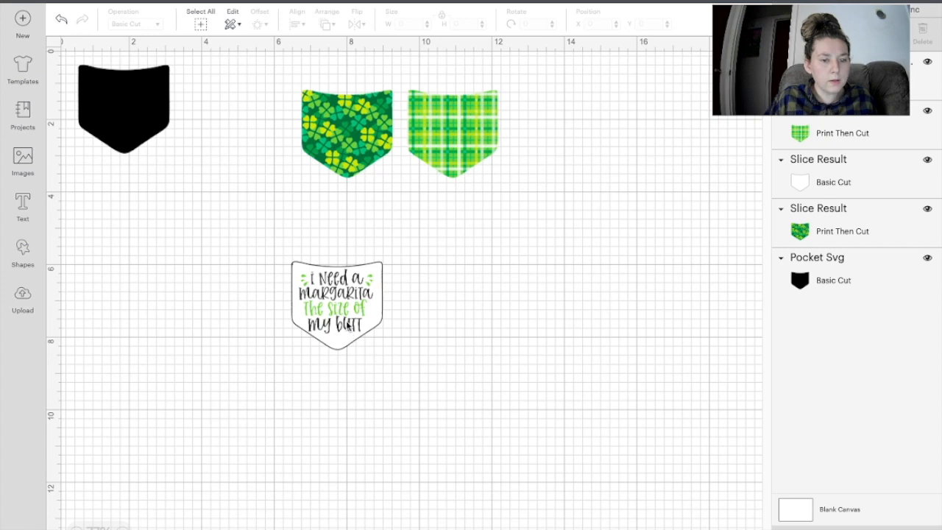
pyautogui.rightClick(348, 326)
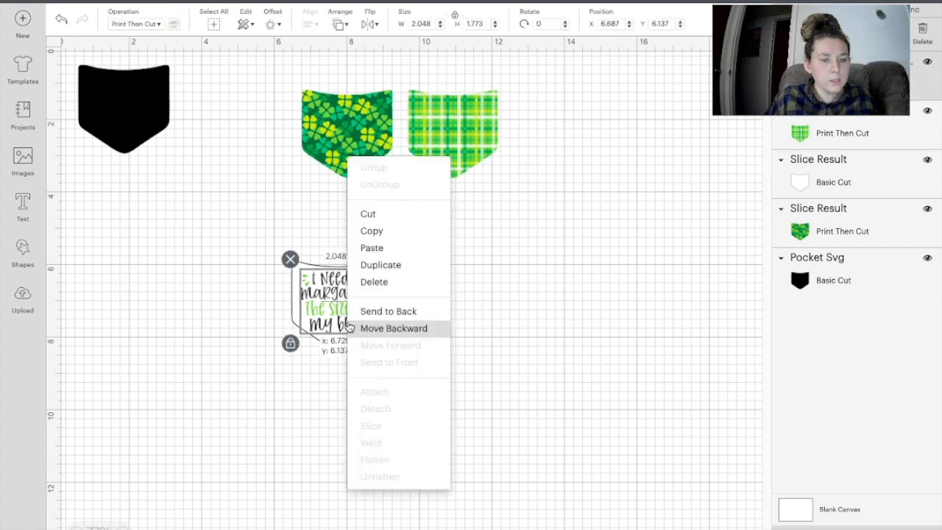
pyautogui.click(533, 361)
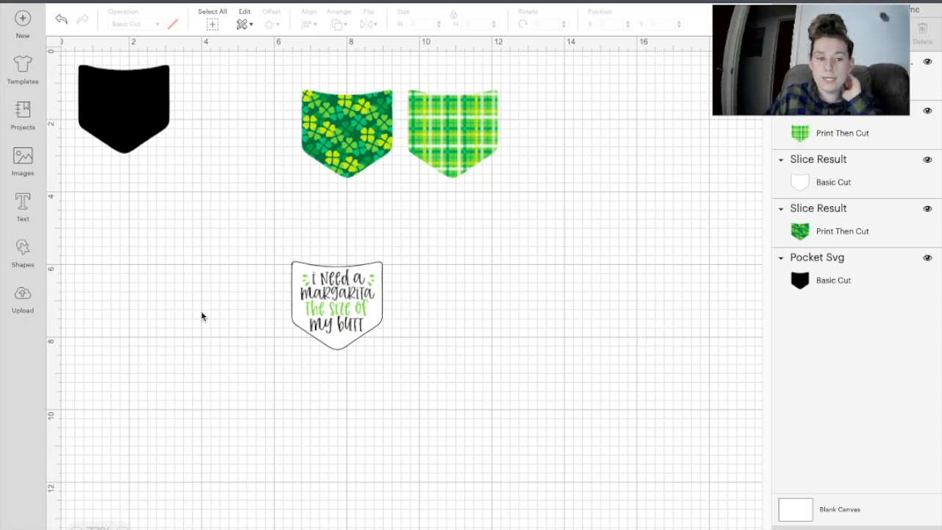
# Step: Move the plaid pocket to the canvas's right side, then select the margarita text with its pocket
pyautogui.moveTo(456, 156); pyautogui.dragTo(566, 165)
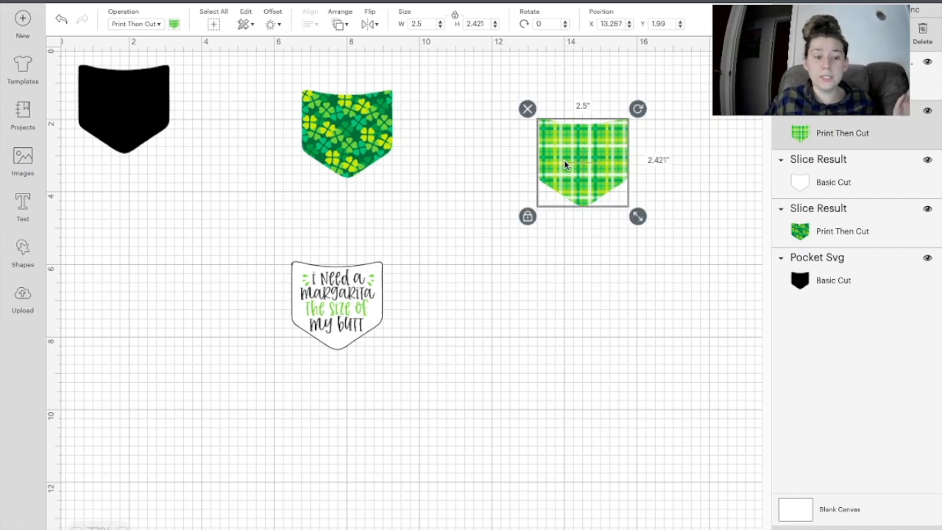
pyautogui.click(350, 393)
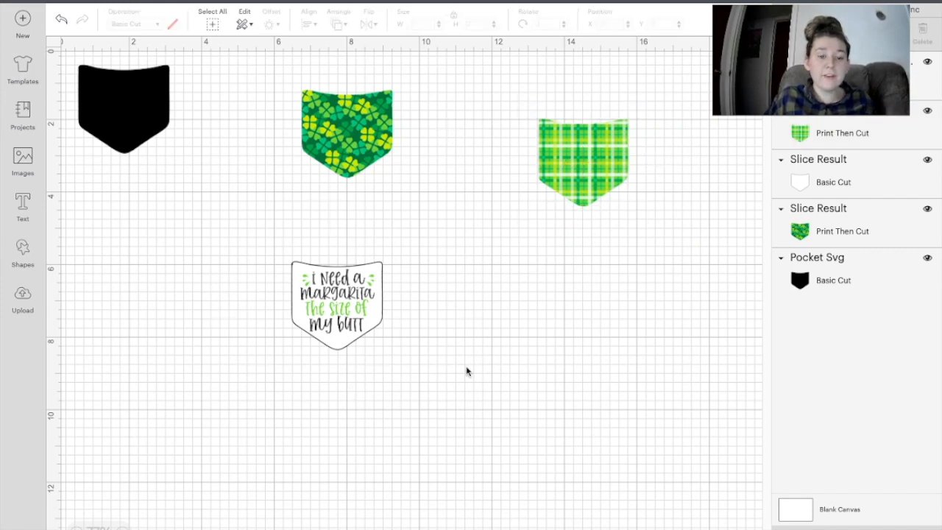
pyautogui.click(336, 309)
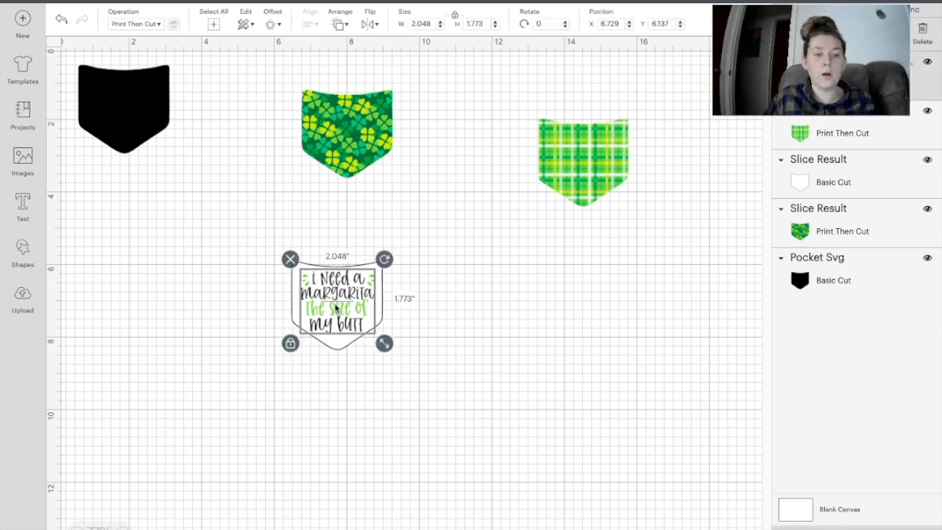
pyautogui.click(381, 404)
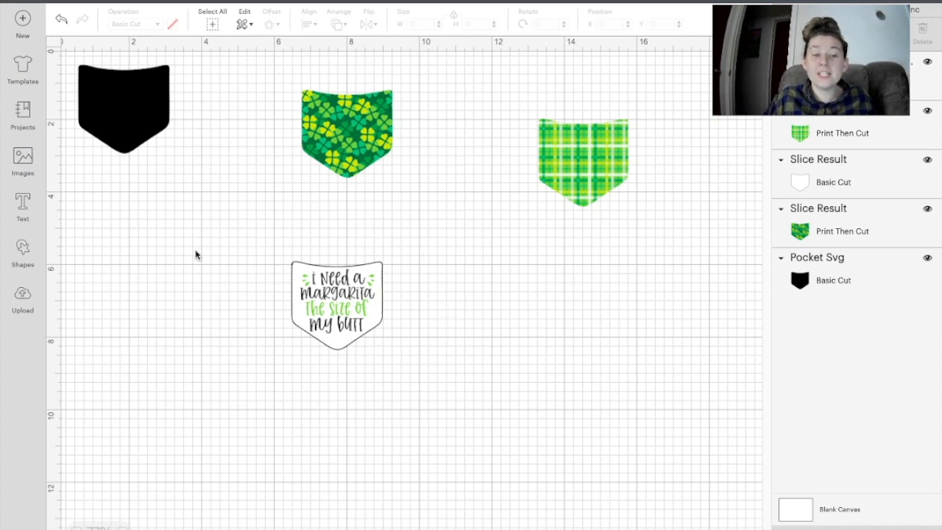
pyautogui.moveTo(421, 411); pyautogui.dragTo(247, 240)
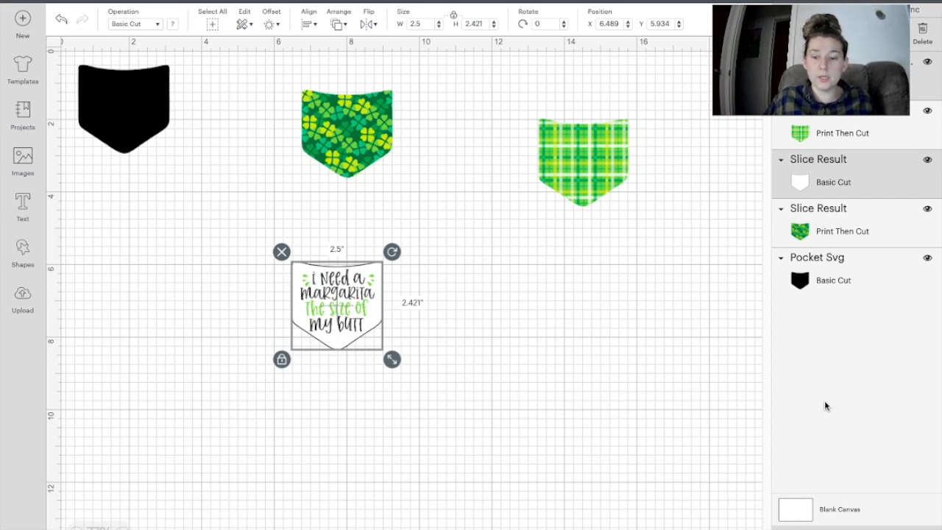
# Step: Group the margarita text with its white pocket and place it between the clover and plaid pockets
pyautogui.click(788, 29)
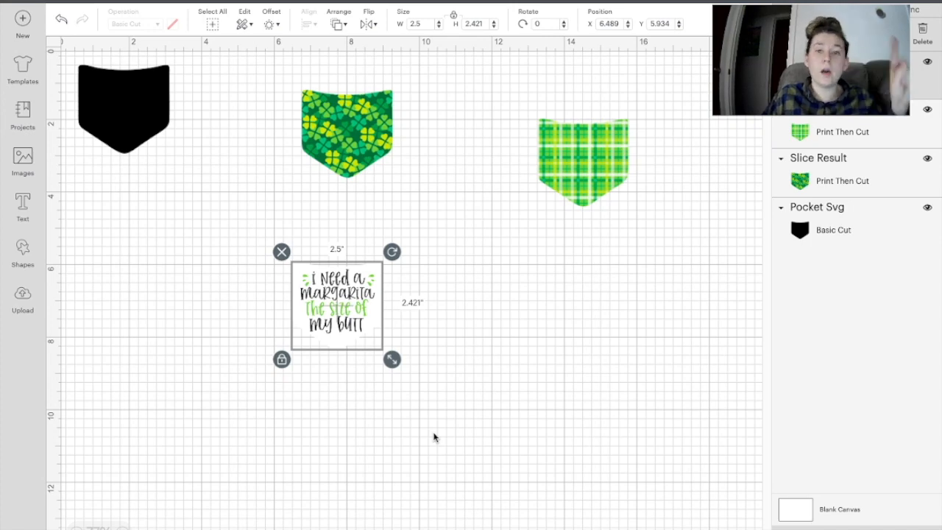
pyautogui.rightClick(329, 285)
pyautogui.click(549, 351)
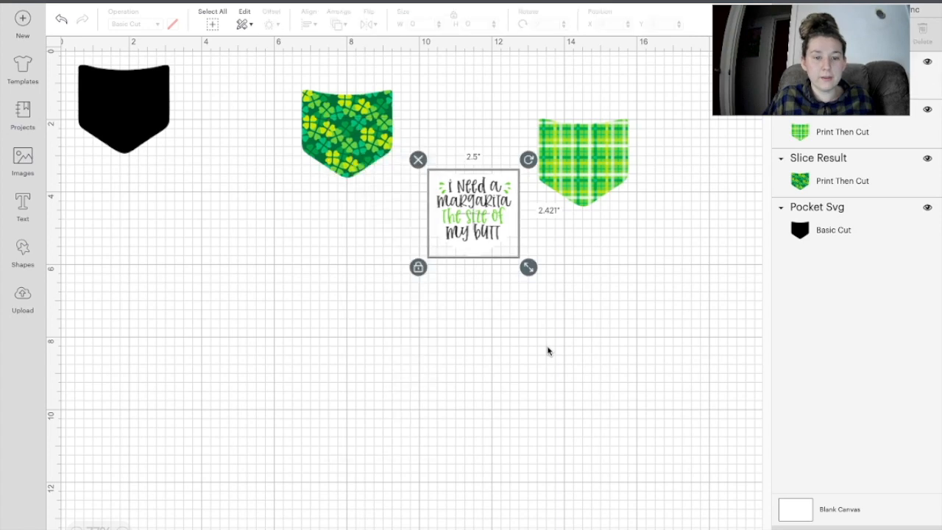
# Step: Choose the personality as great as my butt PNG from Downloads for upload
pyautogui.click(27, 302)
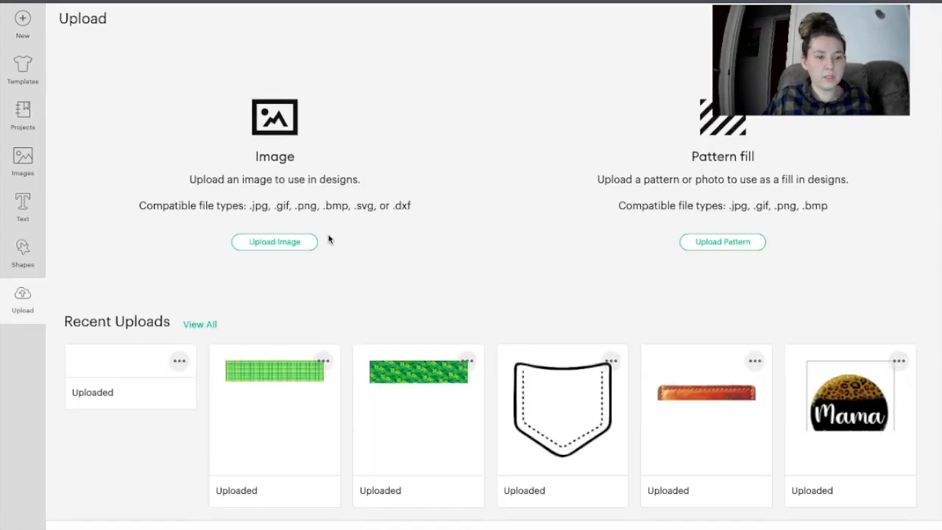
pyautogui.click(265, 243)
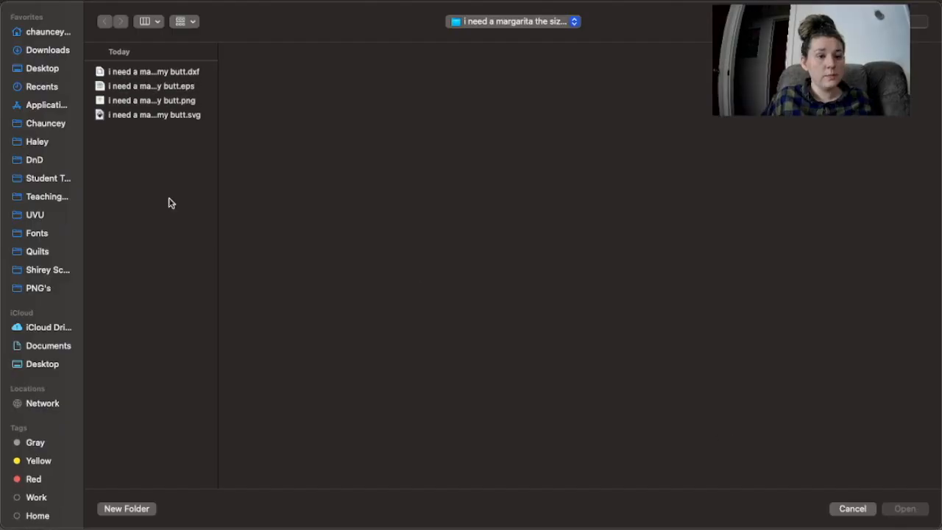
pyautogui.click(48, 50)
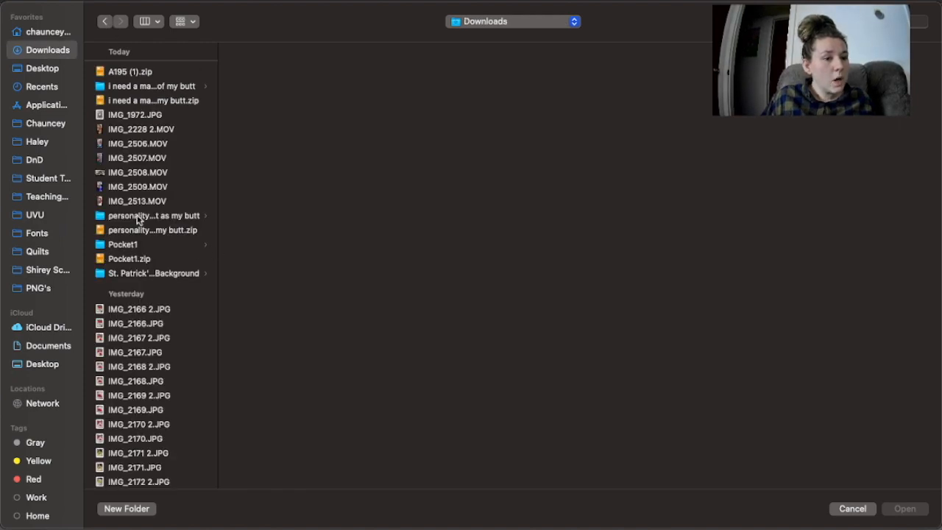
pyautogui.click(153, 230)
pyautogui.click(155, 216)
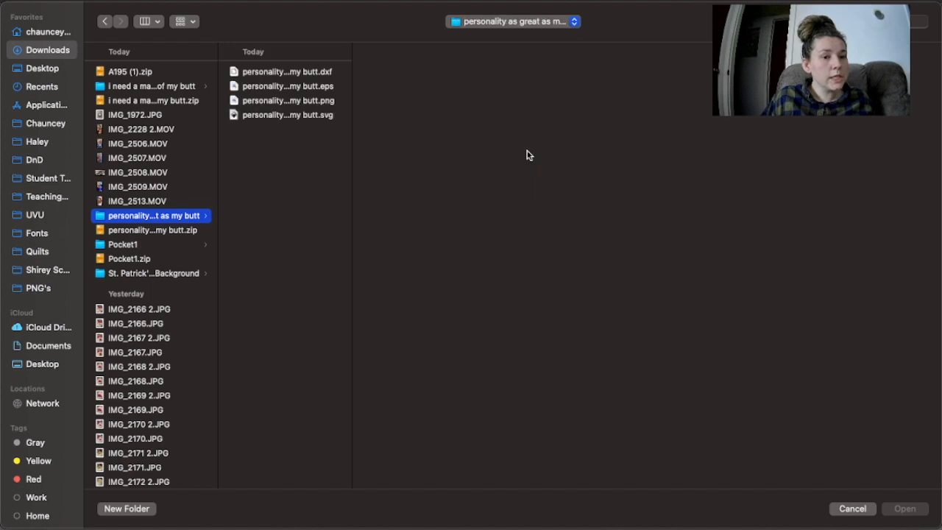
pyautogui.click(288, 101)
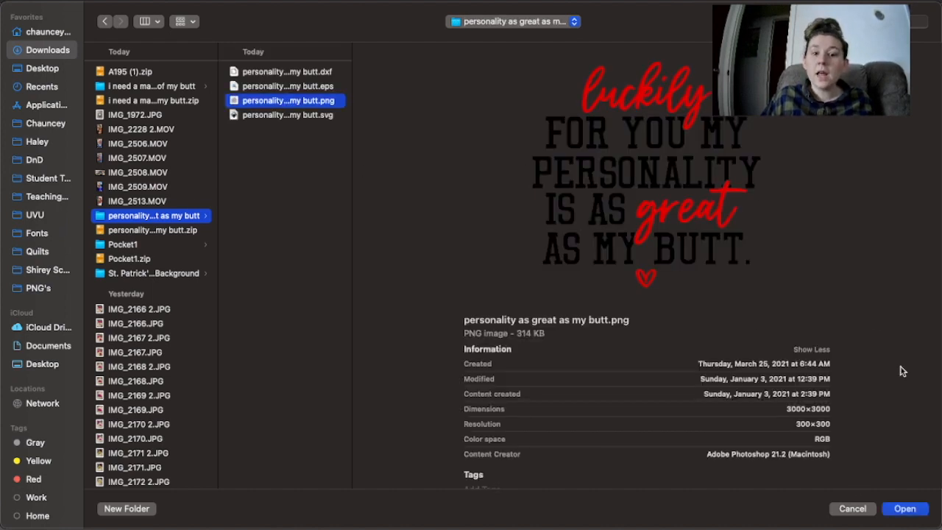
pyautogui.click(897, 513)
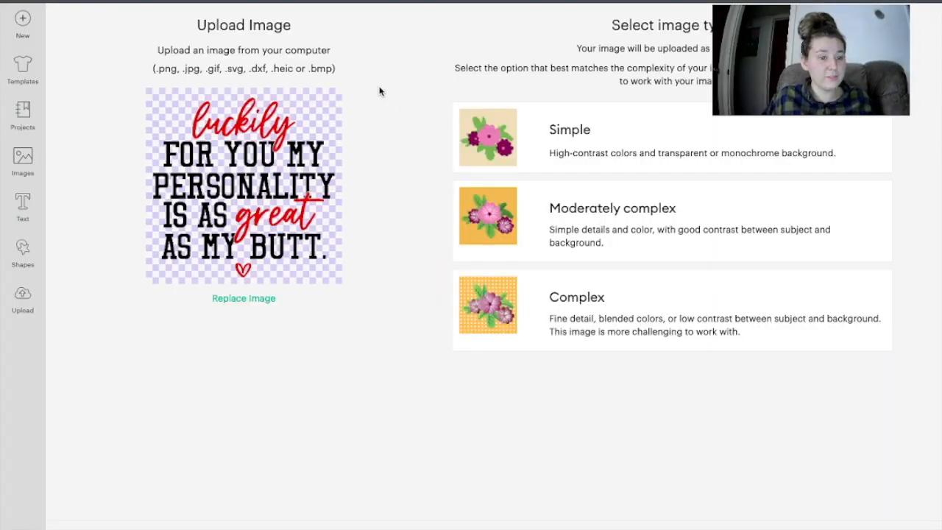
# Step: Upload it as a Complex image, skipping background removal, as a Print Then Cut image
pyautogui.click(597, 323)
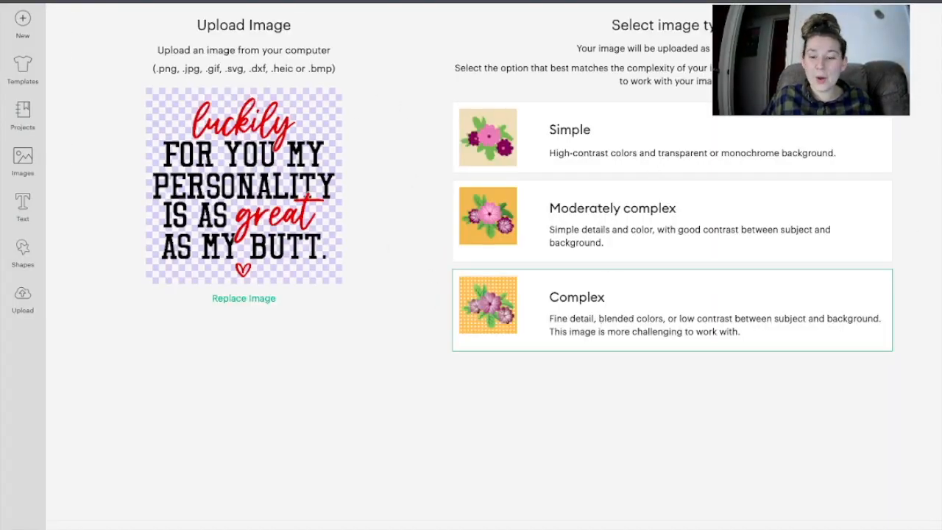
pyautogui.click(896, 527)
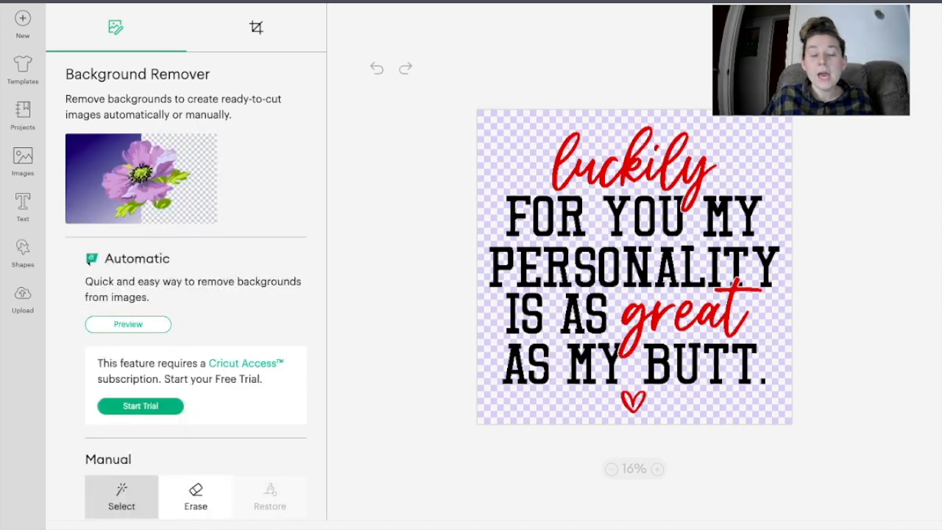
pyautogui.click(896, 527)
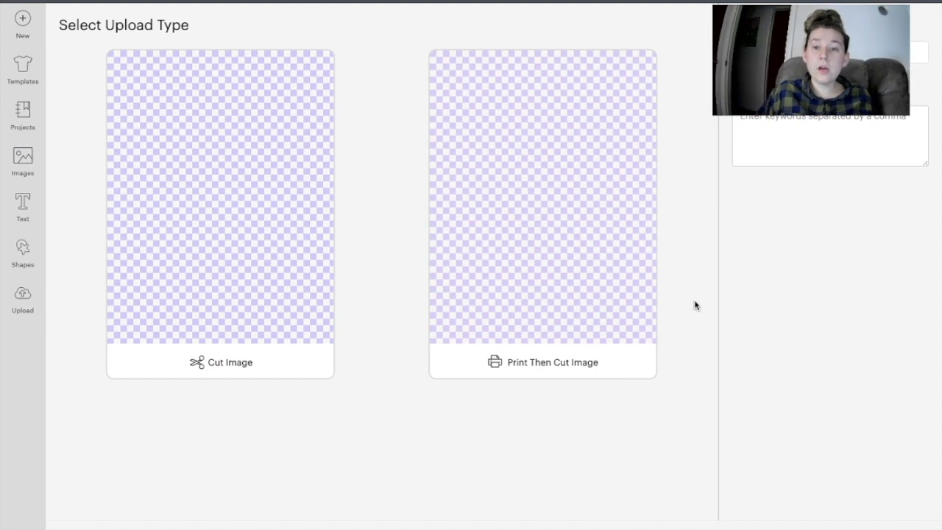
pyautogui.click(507, 302)
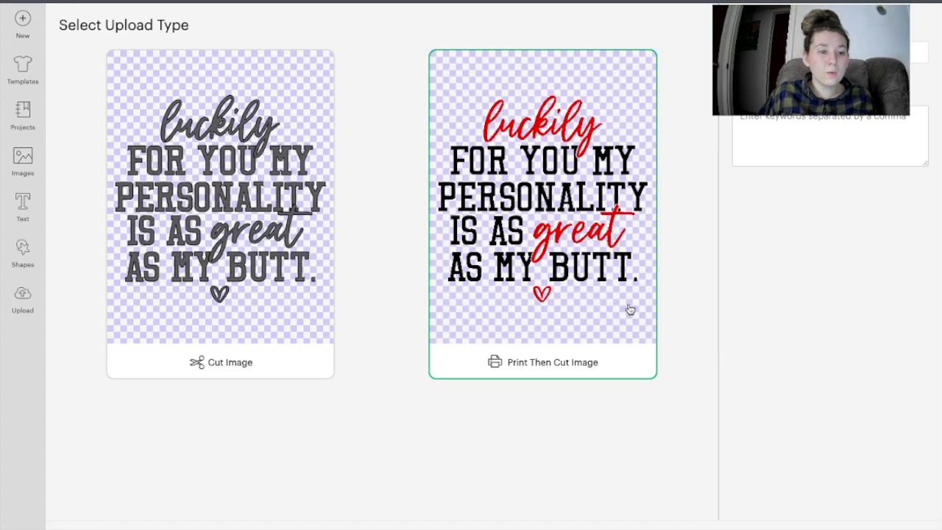
pyautogui.click(896, 528)
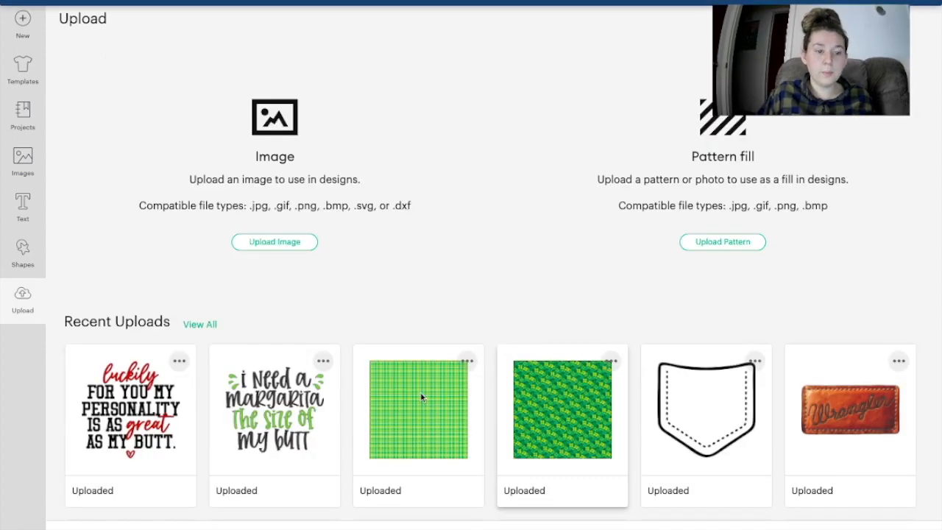
# Step: Add the uploaded personality quote to the canvas and set its width to 2 inches
pyautogui.click(109, 426)
pyautogui.click(892, 528)
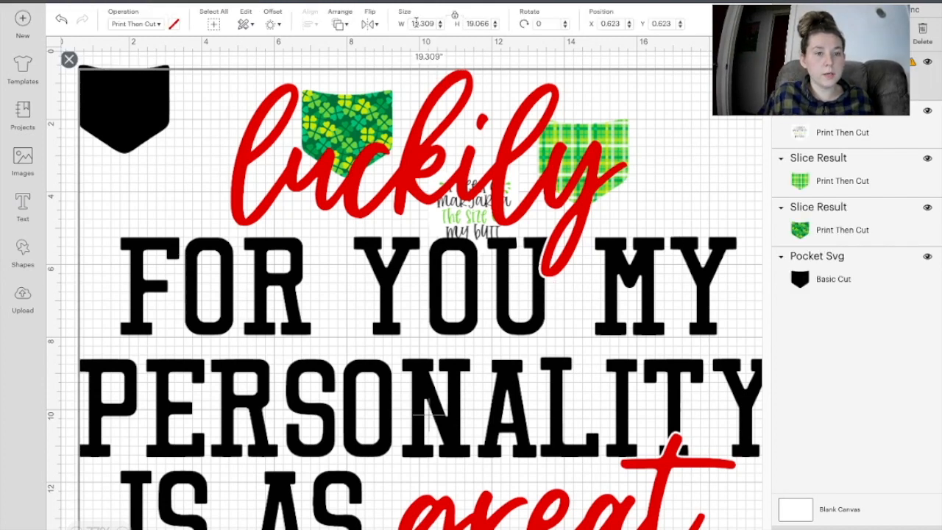
pyautogui.doubleClick(434, 24)
pyautogui.write('2')
pyautogui.press('Return')
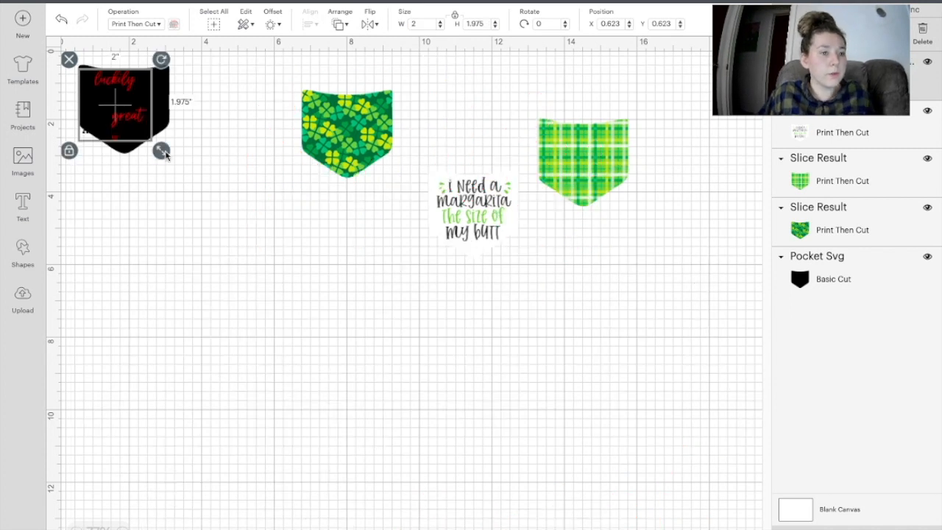
# Step: Move the resized luckily quote below the pockets
pyautogui.rightClick(132, 126)
pyautogui.moveTo(131, 127); pyautogui.dragTo(361, 344)
pyautogui.click(494, 110)
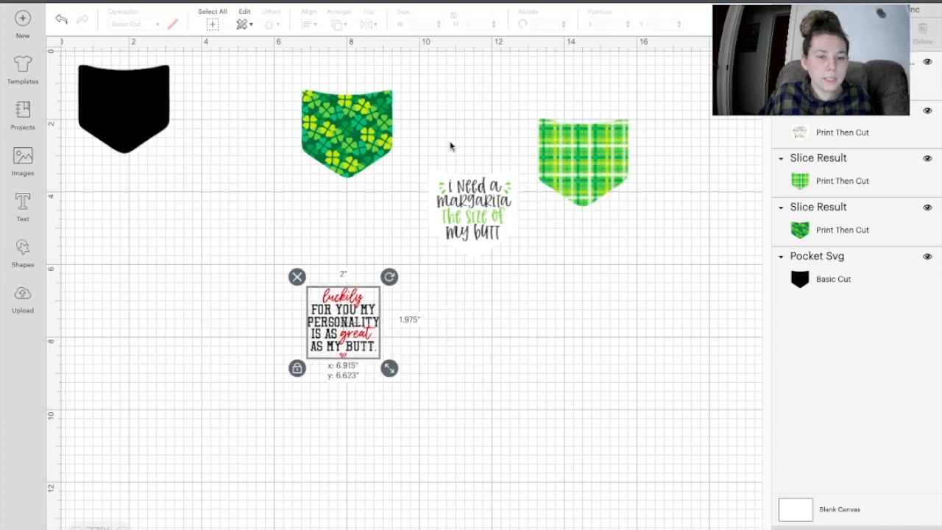
# Step: Turn the black pocket white and place the luckily quote, shrunk to about 1.85 inches, on it
pyautogui.moveTo(98, 110); pyautogui.dragTo(453, 365)
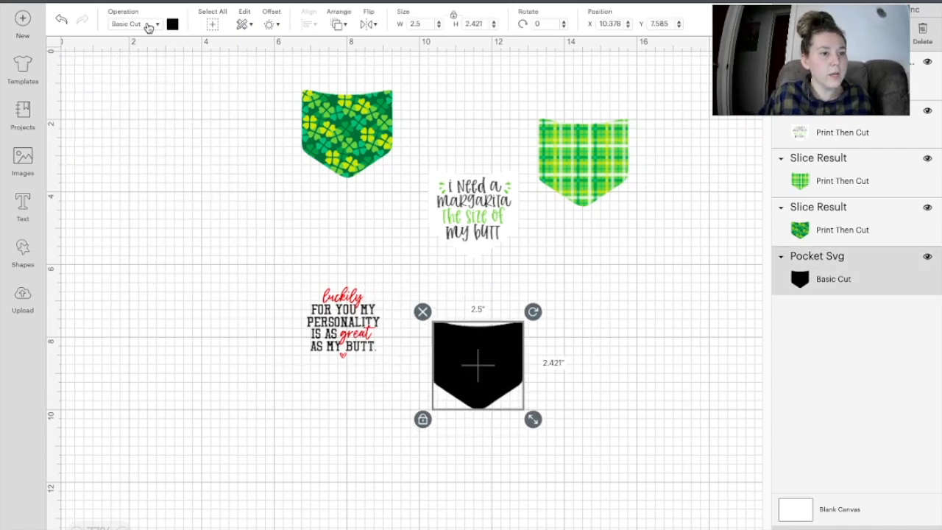
pyautogui.click(171, 25)
pyautogui.click(221, 82)
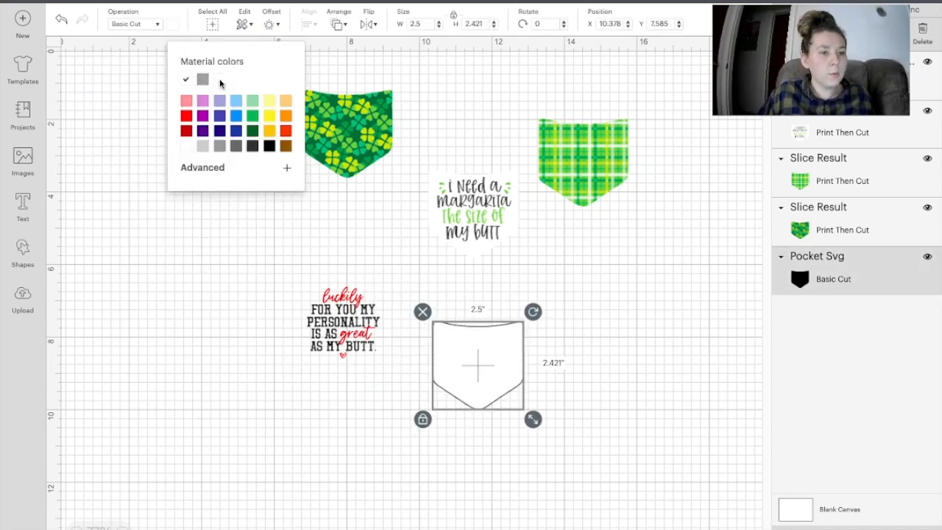
pyautogui.moveTo(341, 324); pyautogui.dragTo(477, 365)
pyautogui.moveTo(525, 410); pyautogui.dragTo(497, 384)
# Step: Center the quote horizontally on the pocket, then group and merge them into one printable piece
pyautogui.moveTo(573, 460); pyautogui.dragTo(405, 297)
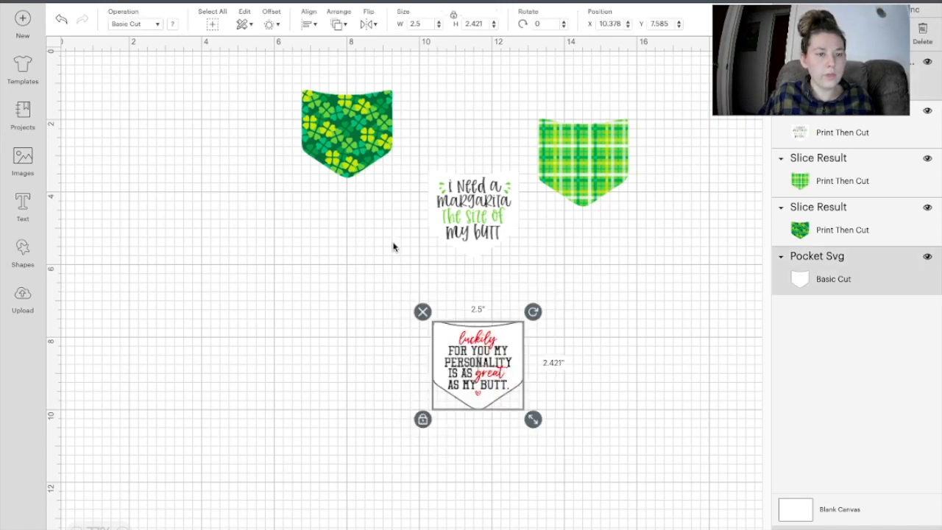
pyautogui.click(312, 27)
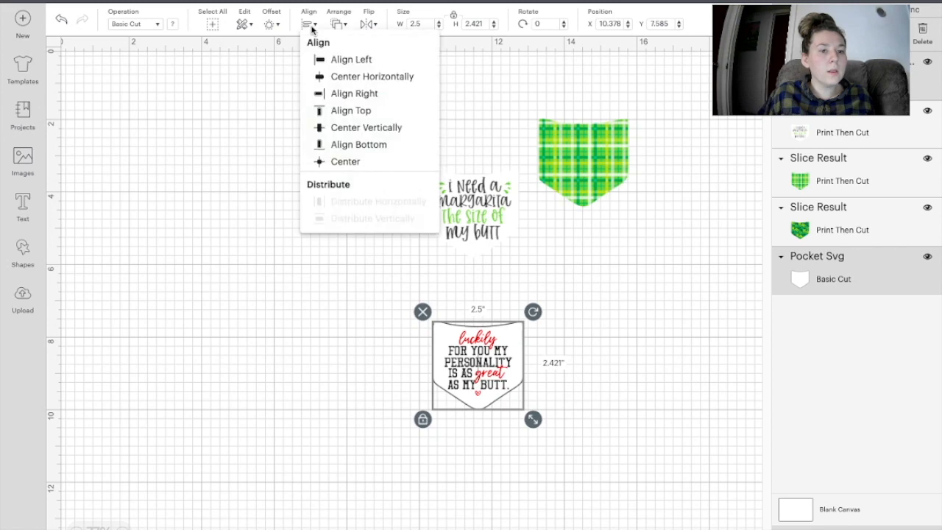
pyautogui.click(333, 79)
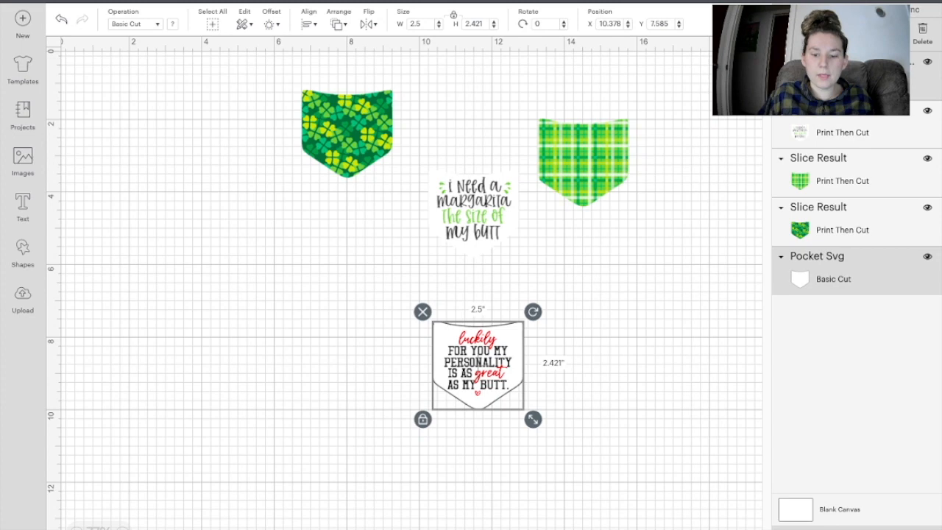
pyautogui.hotkey('ctrl', 'g')
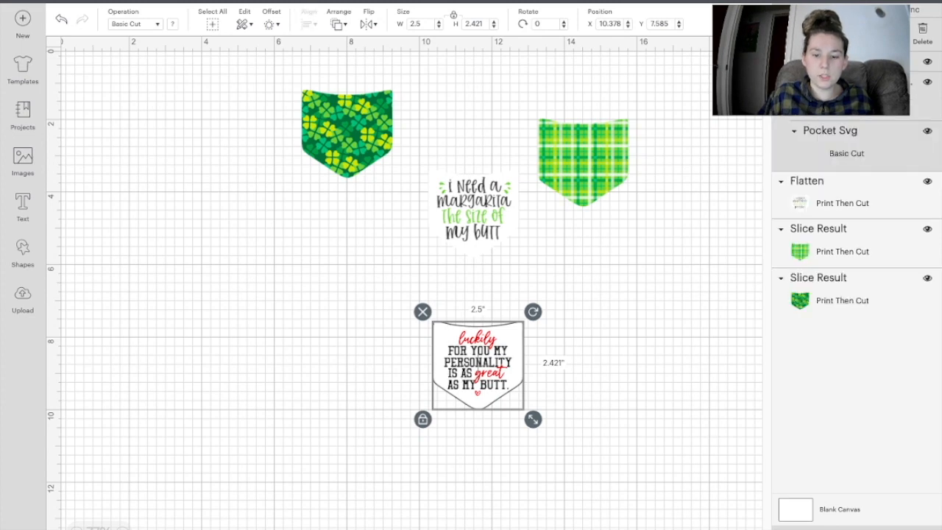
pyautogui.press('Delete')
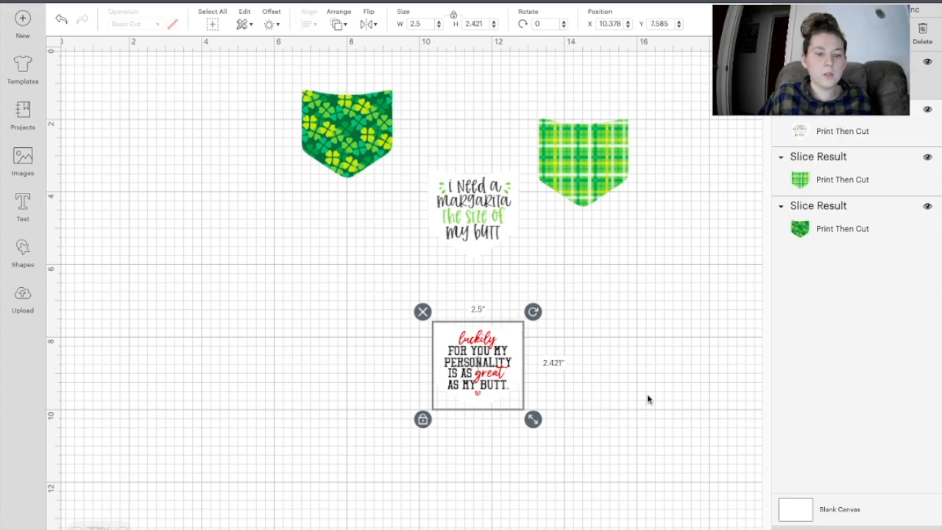
# Step: Move the luckily pocket to the canvas's upper-left corner
pyautogui.click(578, 403)
pyautogui.rightClick(493, 384)
pyautogui.moveTo(493, 384); pyautogui.dragTo(231, 215)
pyautogui.click(300, 271)
pyautogui.click(300, 271)
pyautogui.moveTo(116, 123); pyautogui.dragTo(137, 127)
# Step: Paste second copies of the margarita and luckily pockets, then bring up Save Project
pyautogui.click(472, 226)
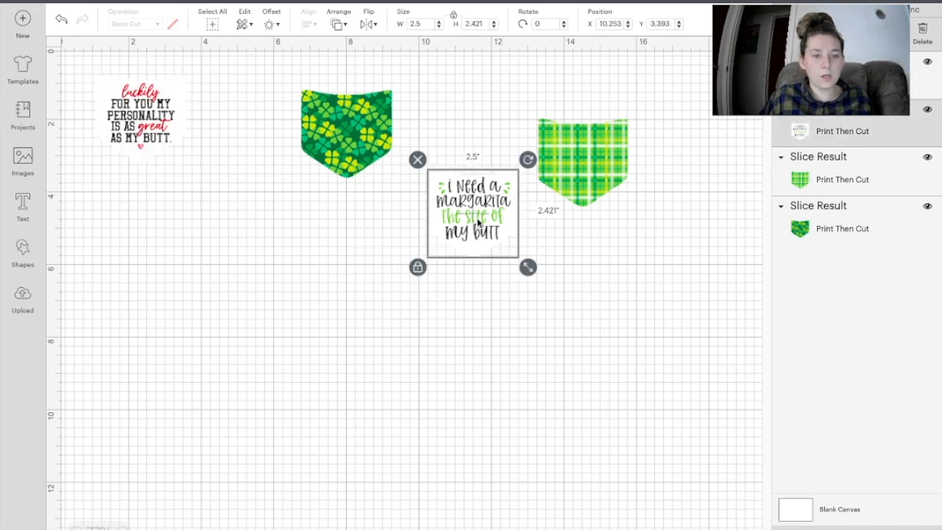
pyautogui.click(453, 377)
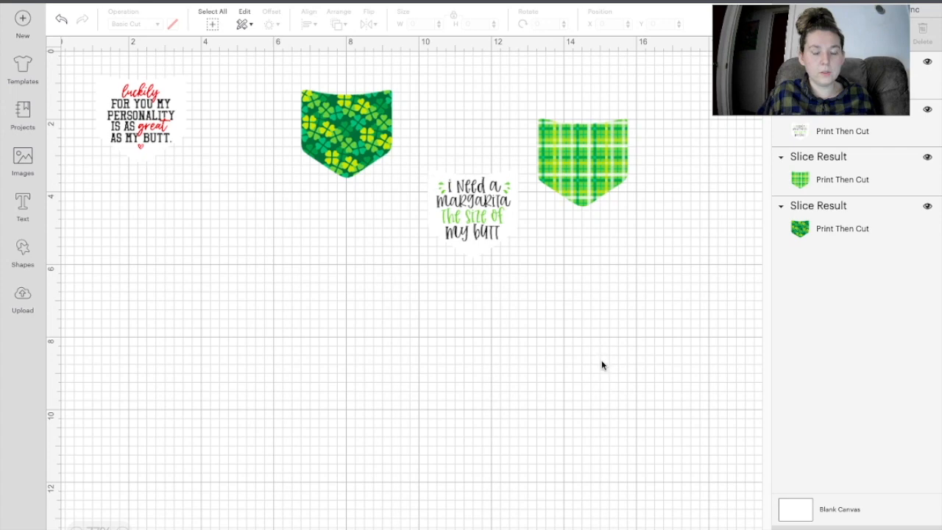
pyautogui.press('super+v')
pyautogui.click(128, 126)
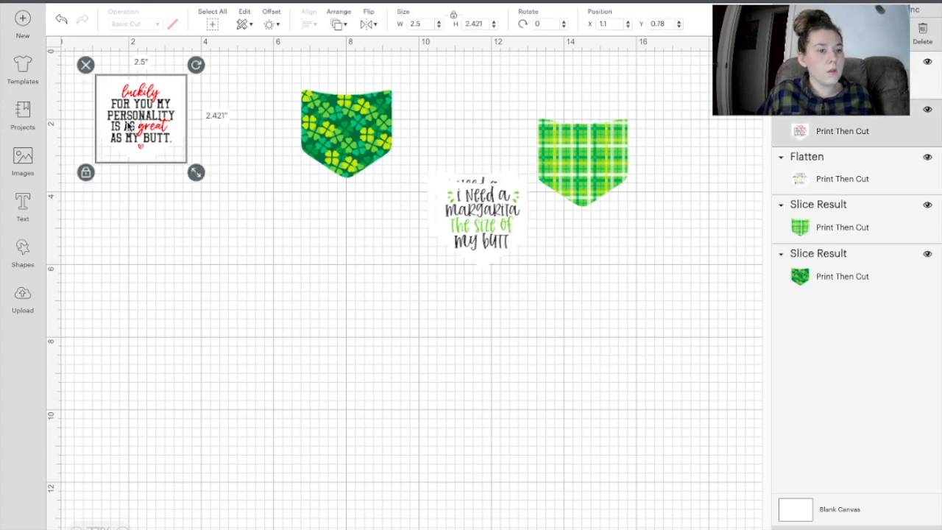
pyautogui.click(258, 288)
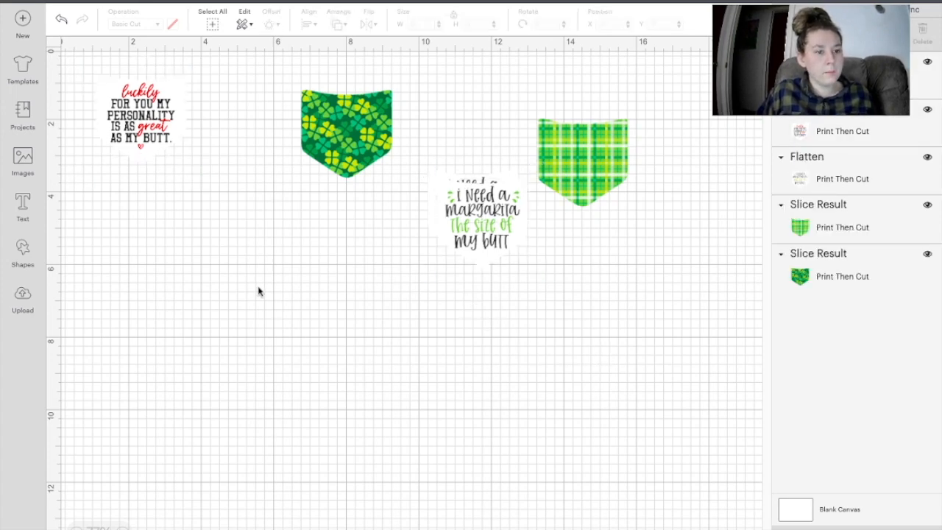
pyautogui.press('super+v')
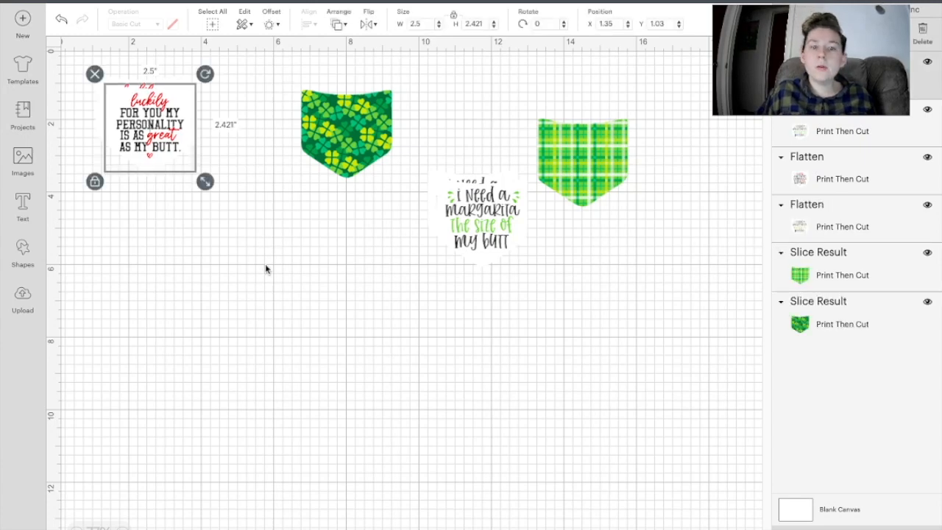
pyautogui.press('super+s')
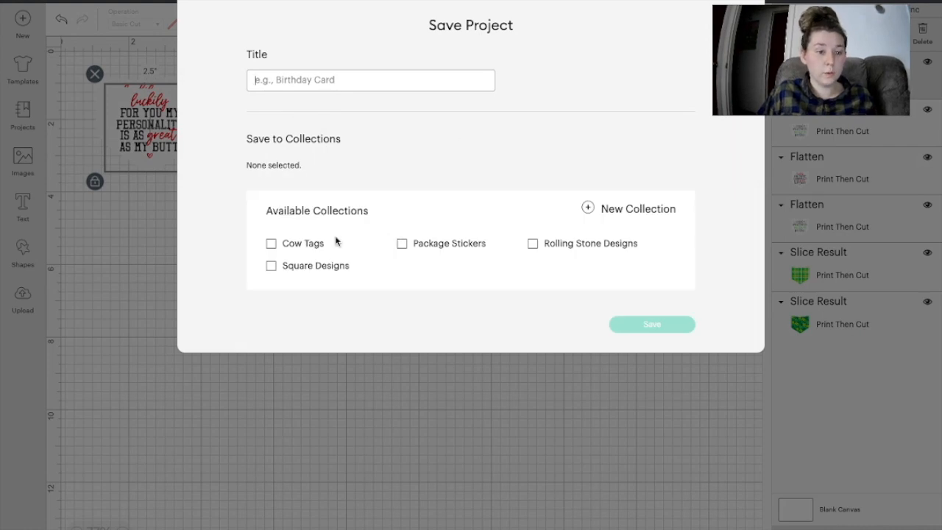
# Step: Title the project 'st. patrick's day pocket designs' and save it
pyautogui.write('s')
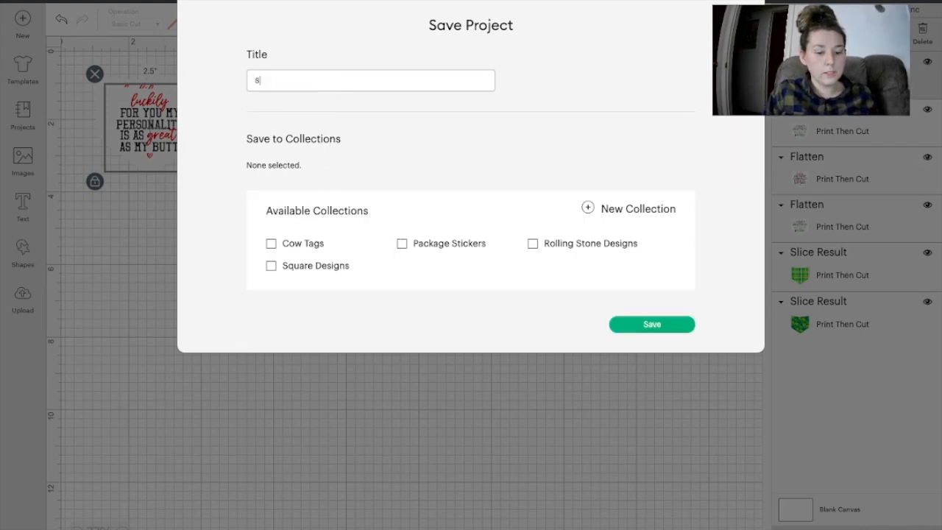
pyautogui.write("t. patrick's say")
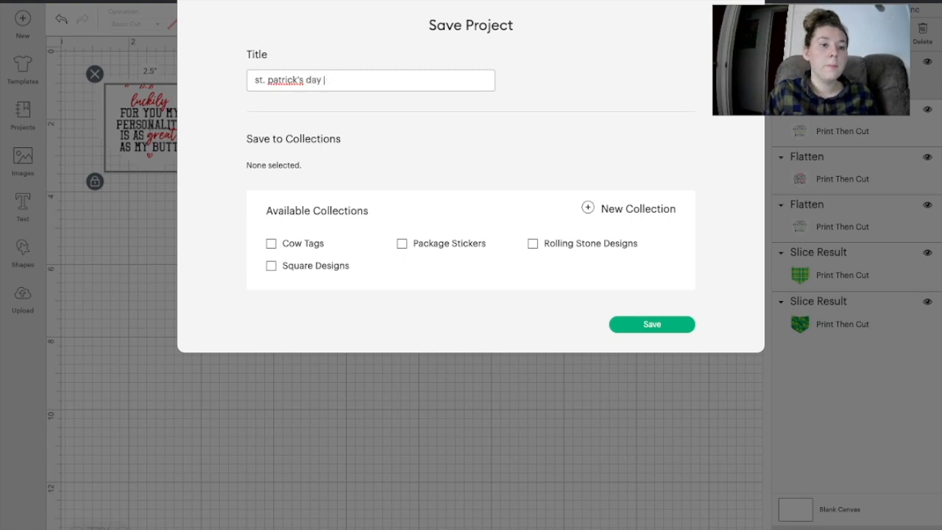
pyautogui.write('t designs')
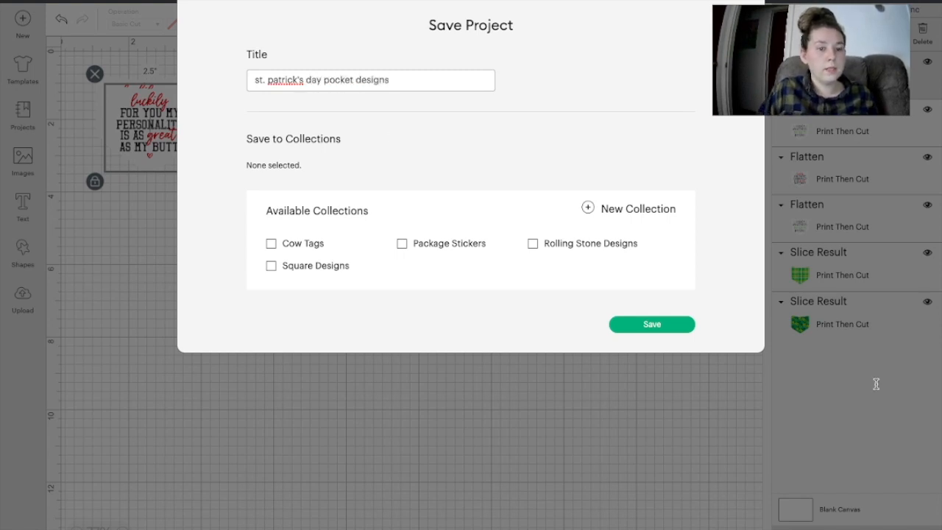
pyautogui.click(633, 325)
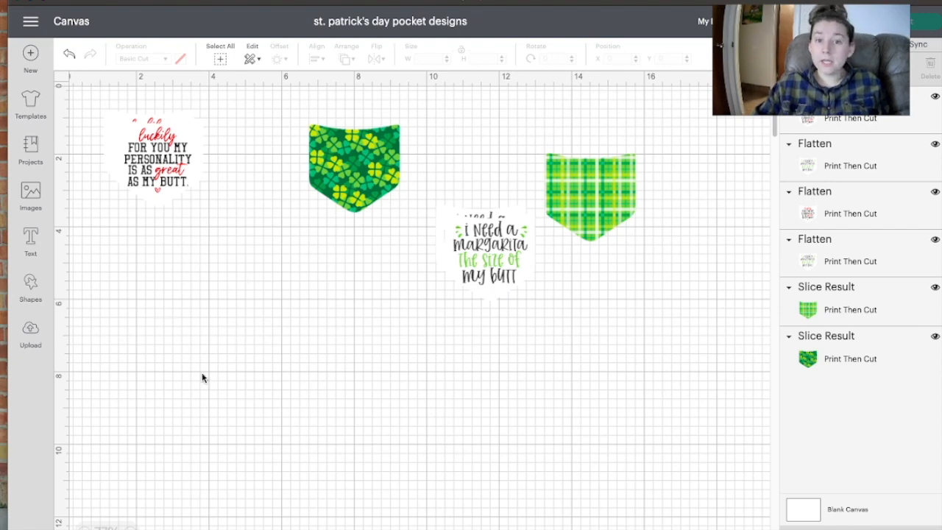
# Step: Go to the Make screen and connect the Bluetooth Maker machine
pyautogui.click(926, 23)
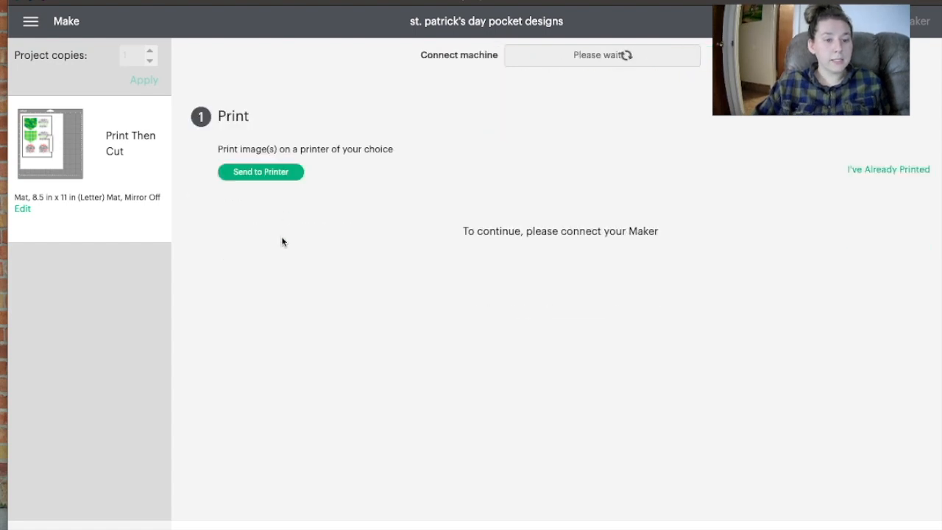
pyautogui.click(620, 57)
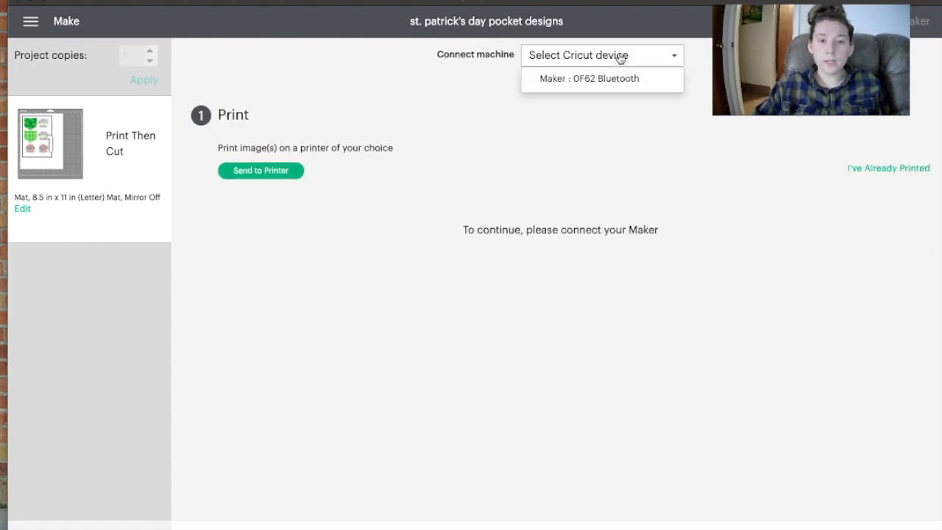
pyautogui.click(618, 81)
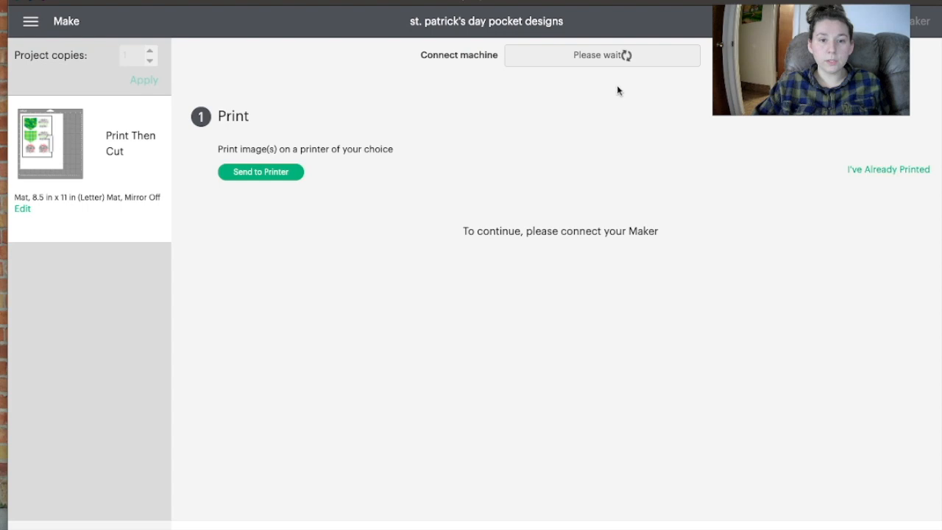
pyautogui.click(600, 57)
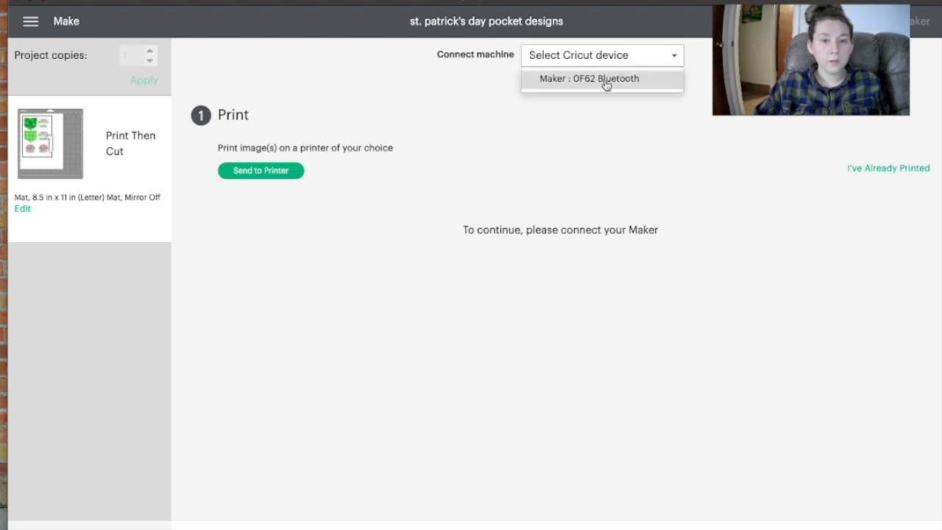
pyautogui.click(606, 81)
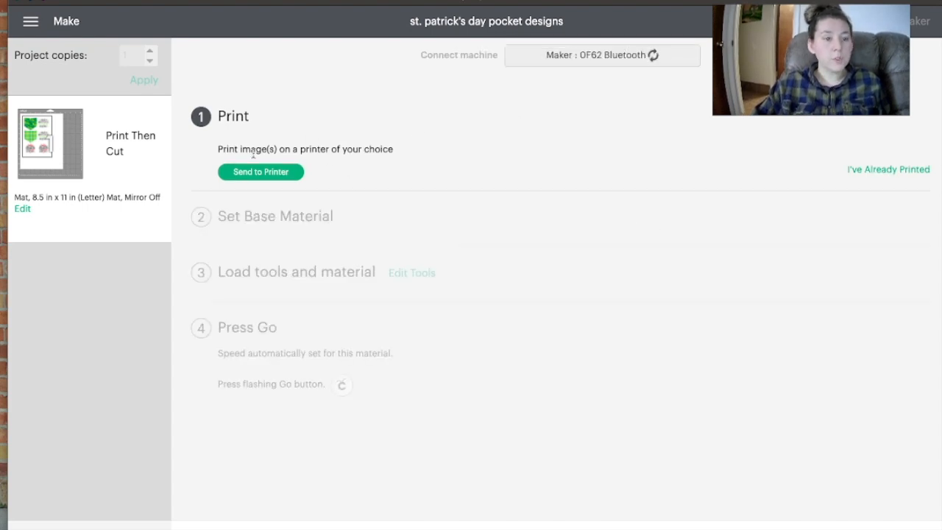
# Step: Send the pocket sheet to the printer and set Heavy Cardstock – 100 lb as base material
pyautogui.click(260, 174)
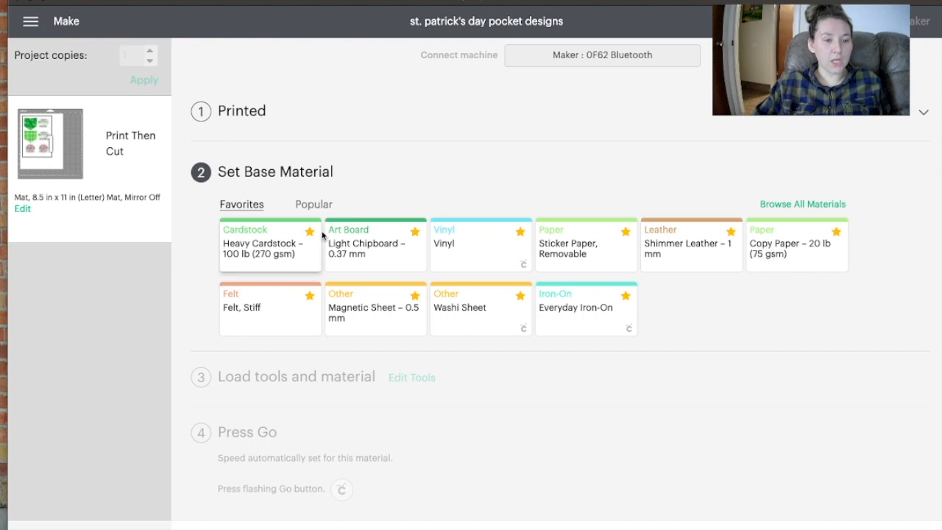
pyautogui.click(289, 246)
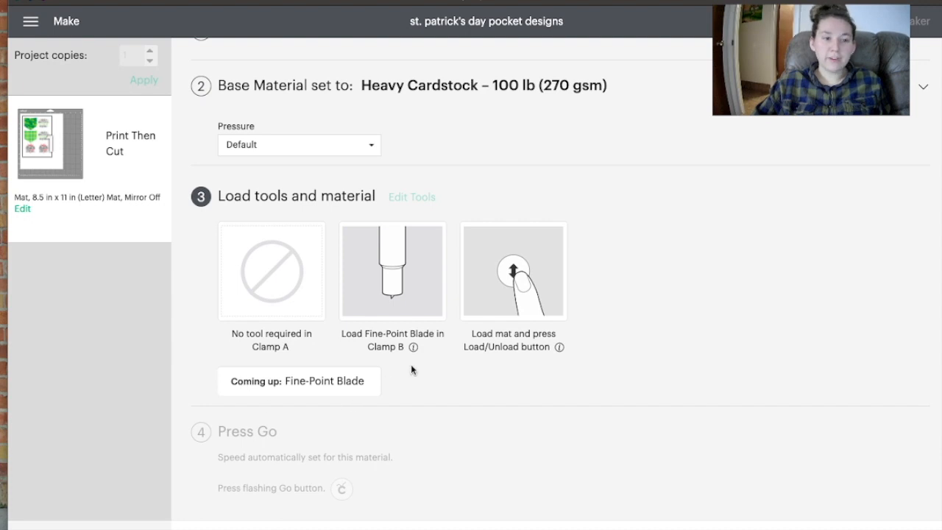
pyautogui.scroll(2, 412, 369)
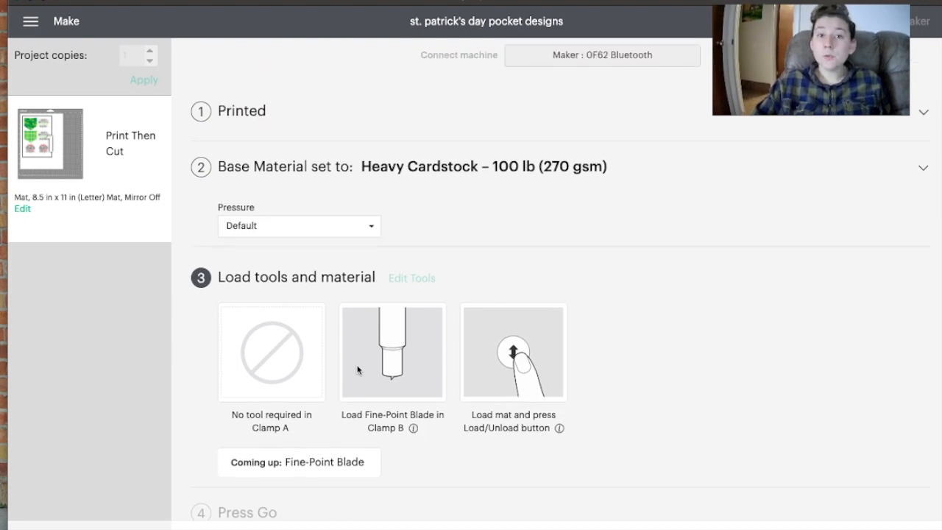